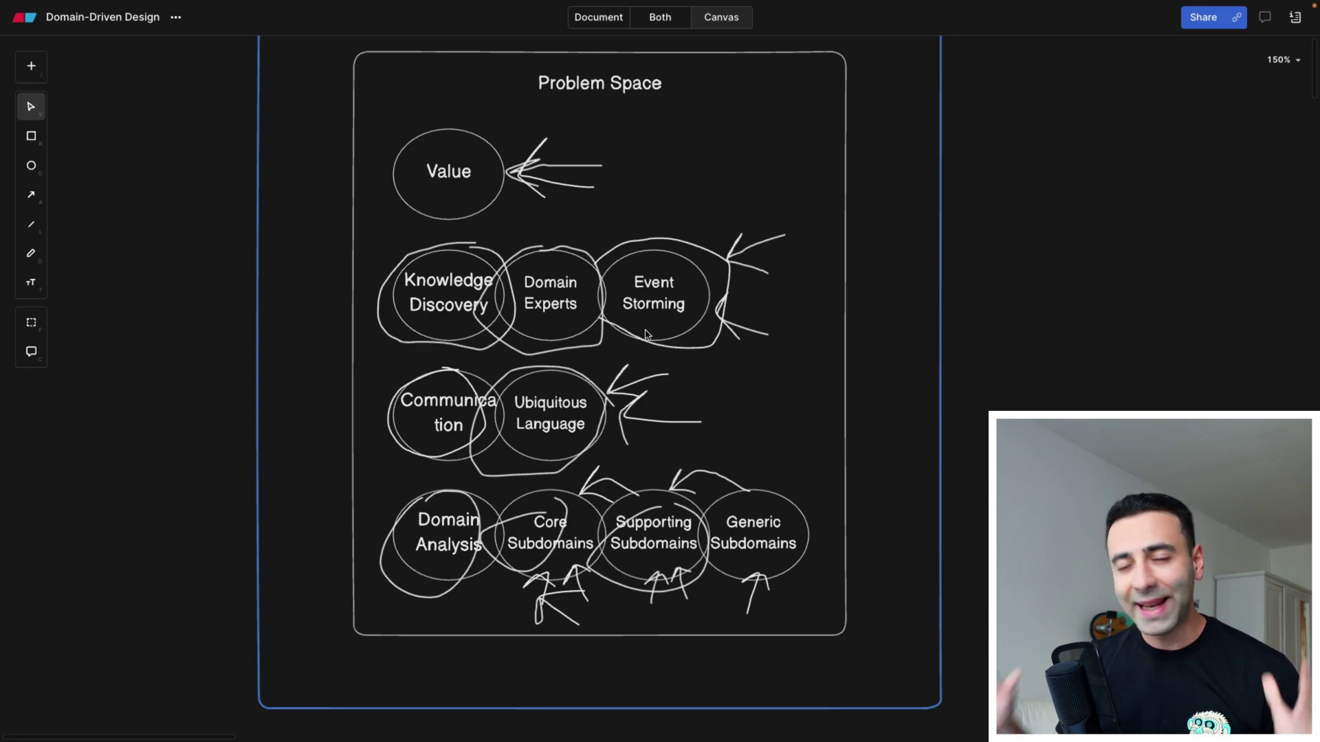
Step: Duplicate the person icon and draw a wide rectangle bar above the icons
scroll(696, 281, "down", 3)
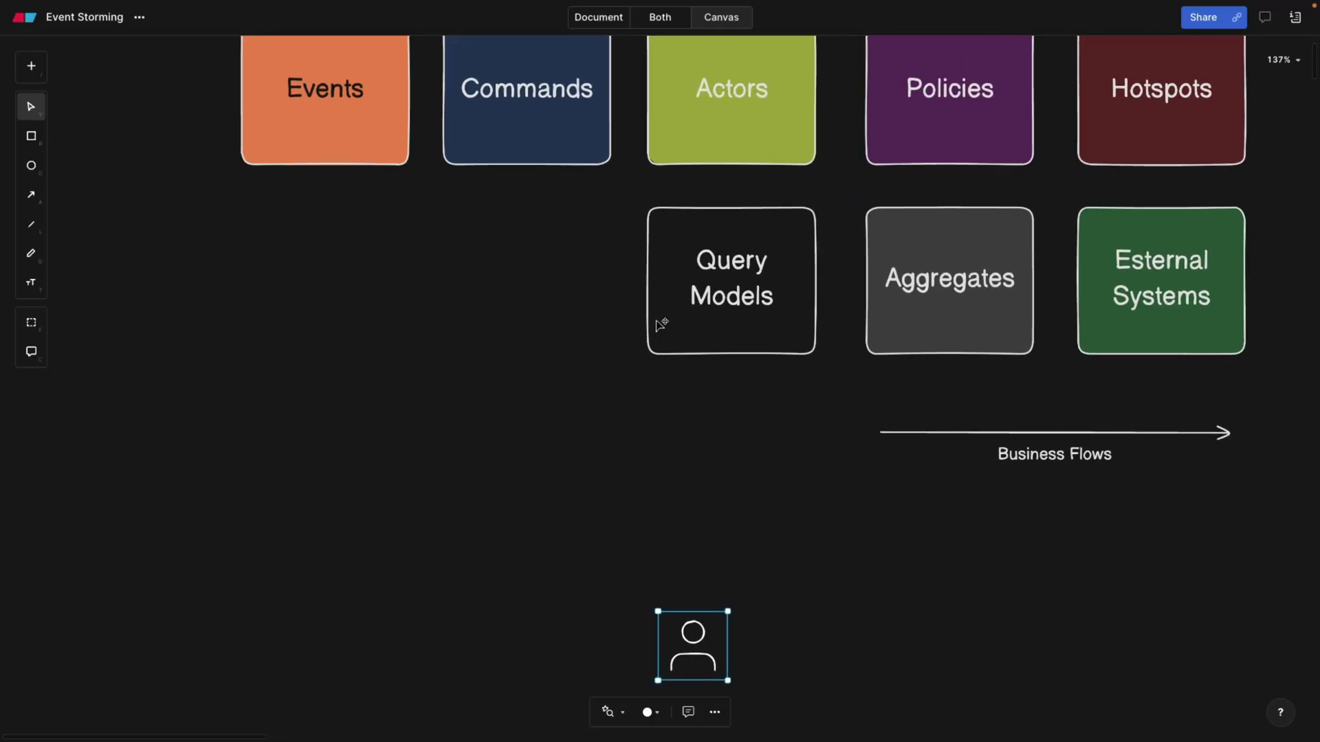
scroll(662, 325, "down", 3)
scroll(666, 390, "up", 2, "ctrl")
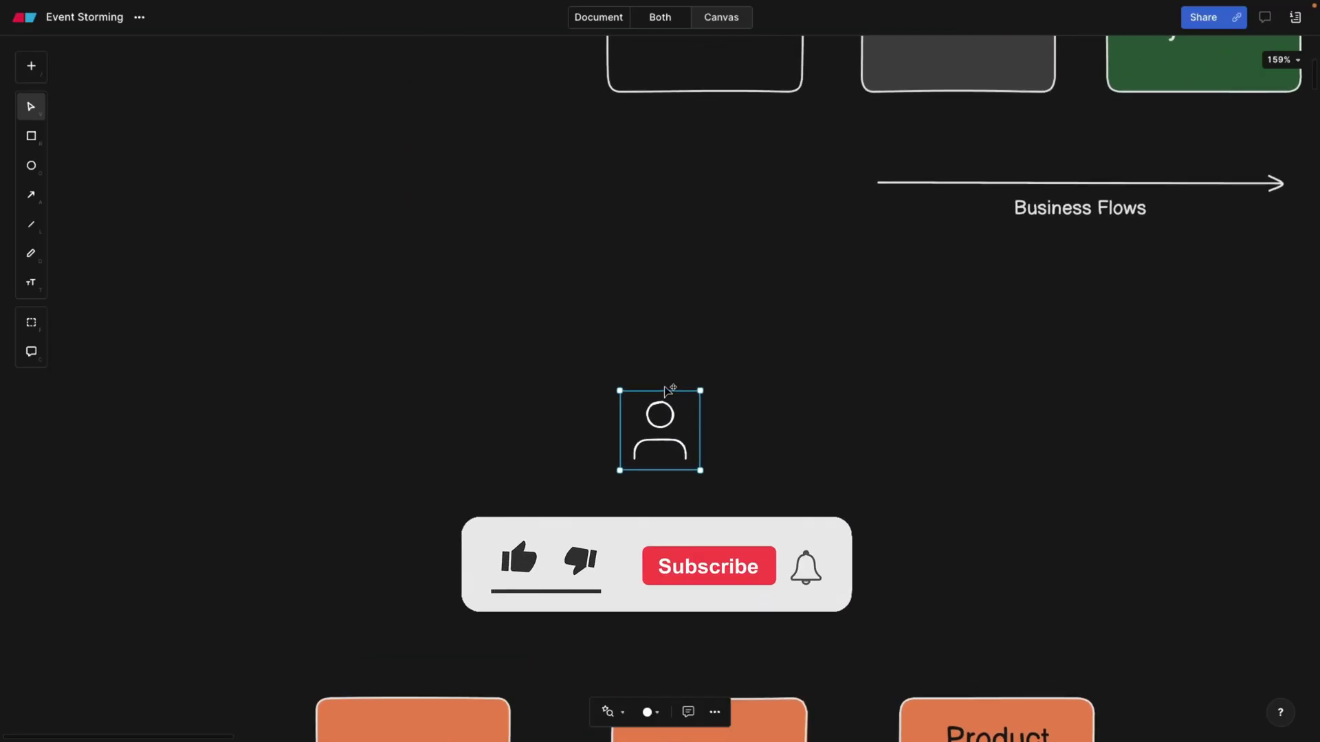
scroll(667, 390, "up", 1)
left_click_drag(661, 429, 903, 437)
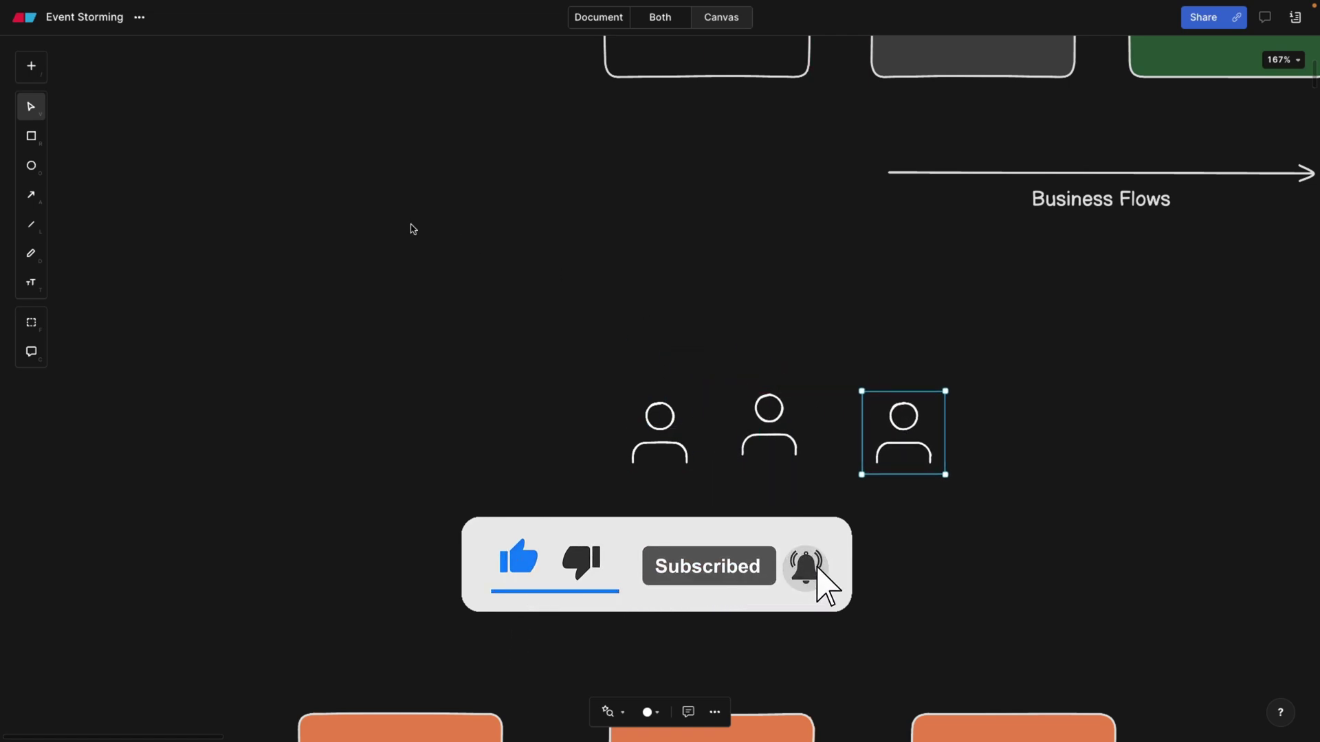
left_click(31, 136)
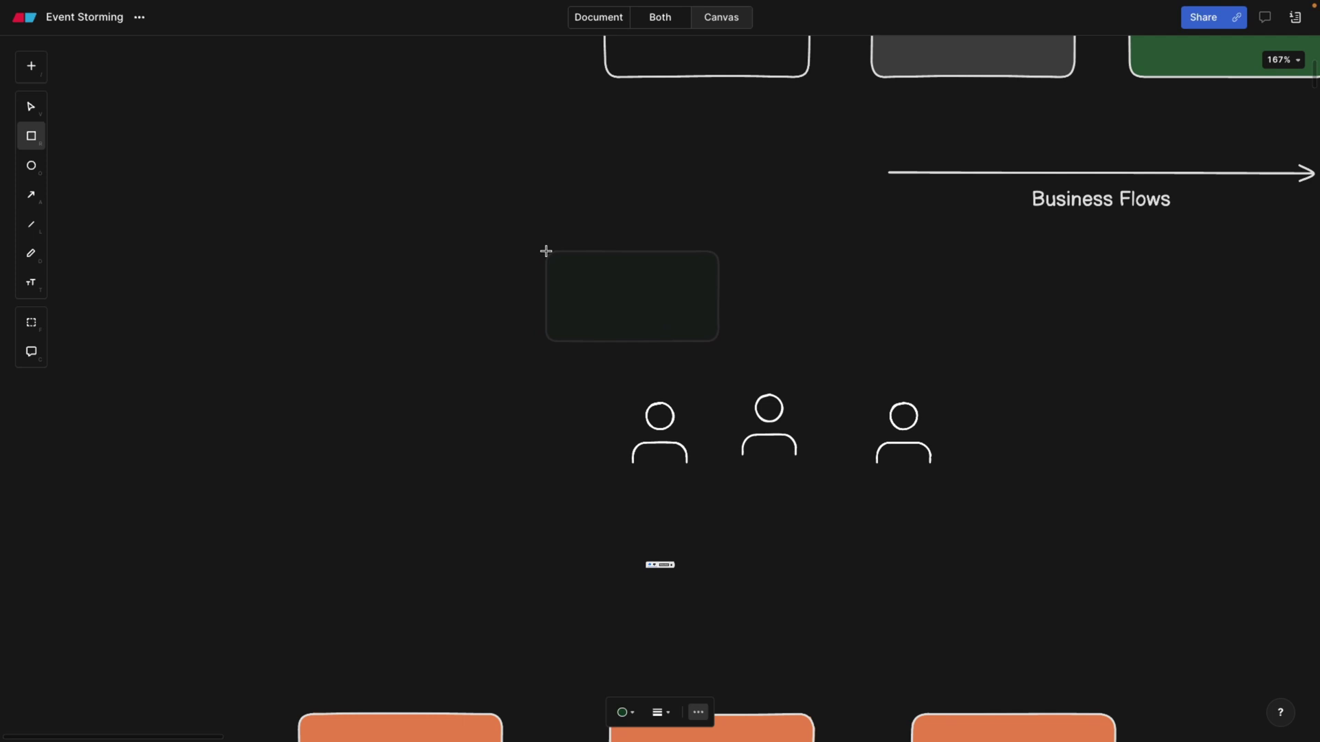
left_click_drag(541, 246, 1011, 306)
Step: Line up the left, middle and right person icons in a row beneath the bar
scroll(685, 432, "up", 1)
scroll(686, 432, "right", 1)
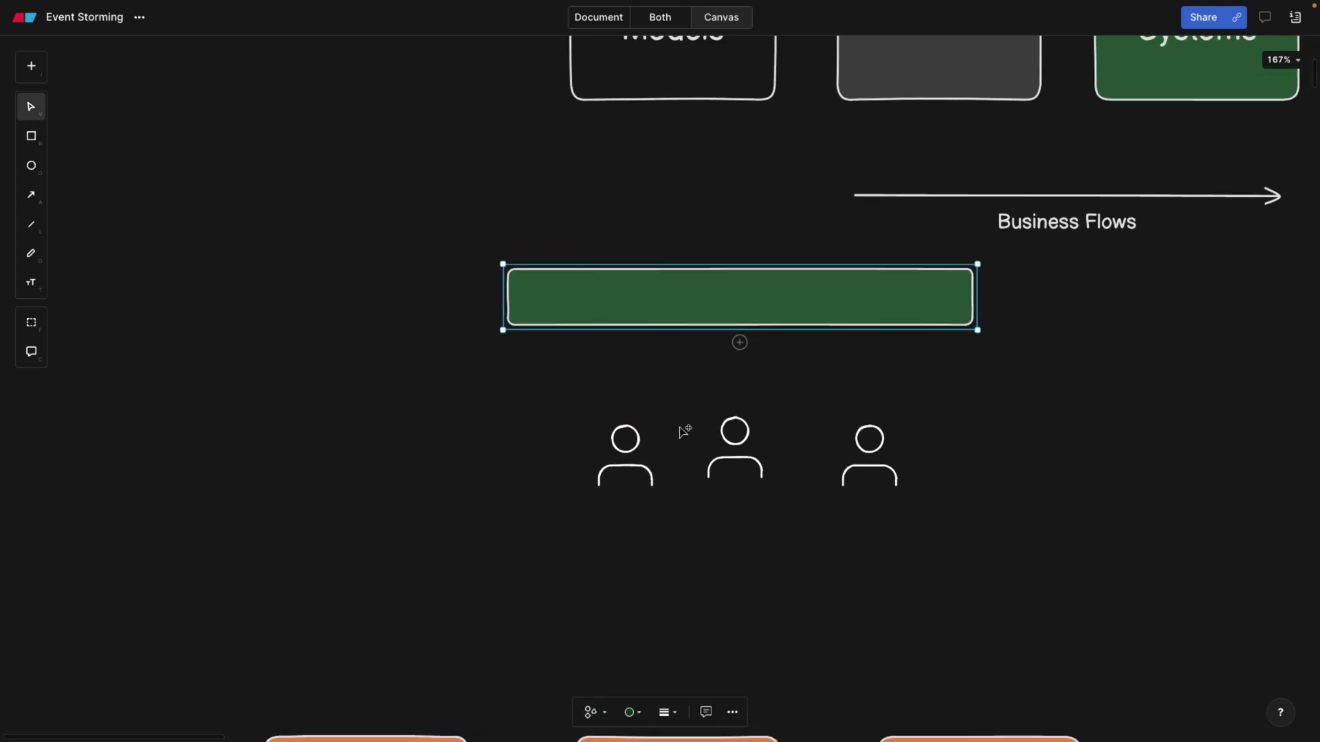
scroll(685, 432, "right", 1)
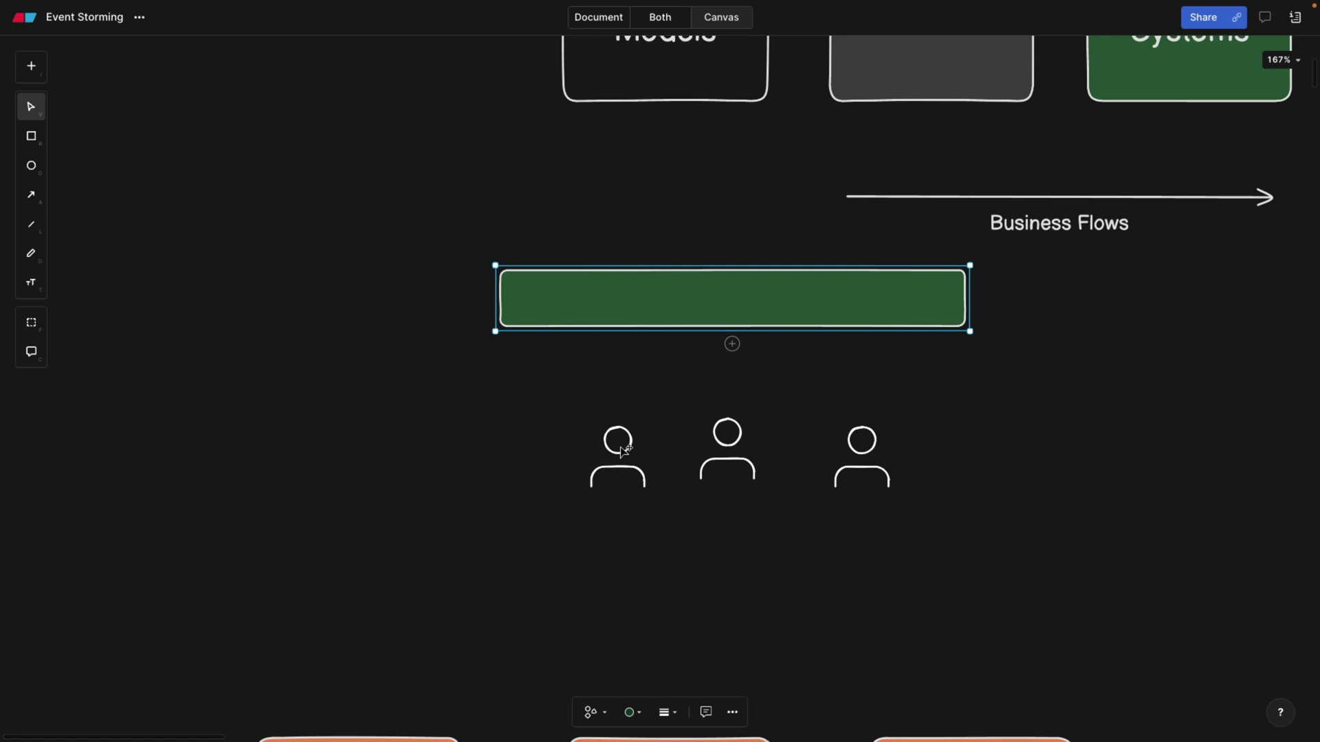
left_click_drag(623, 452, 593, 380)
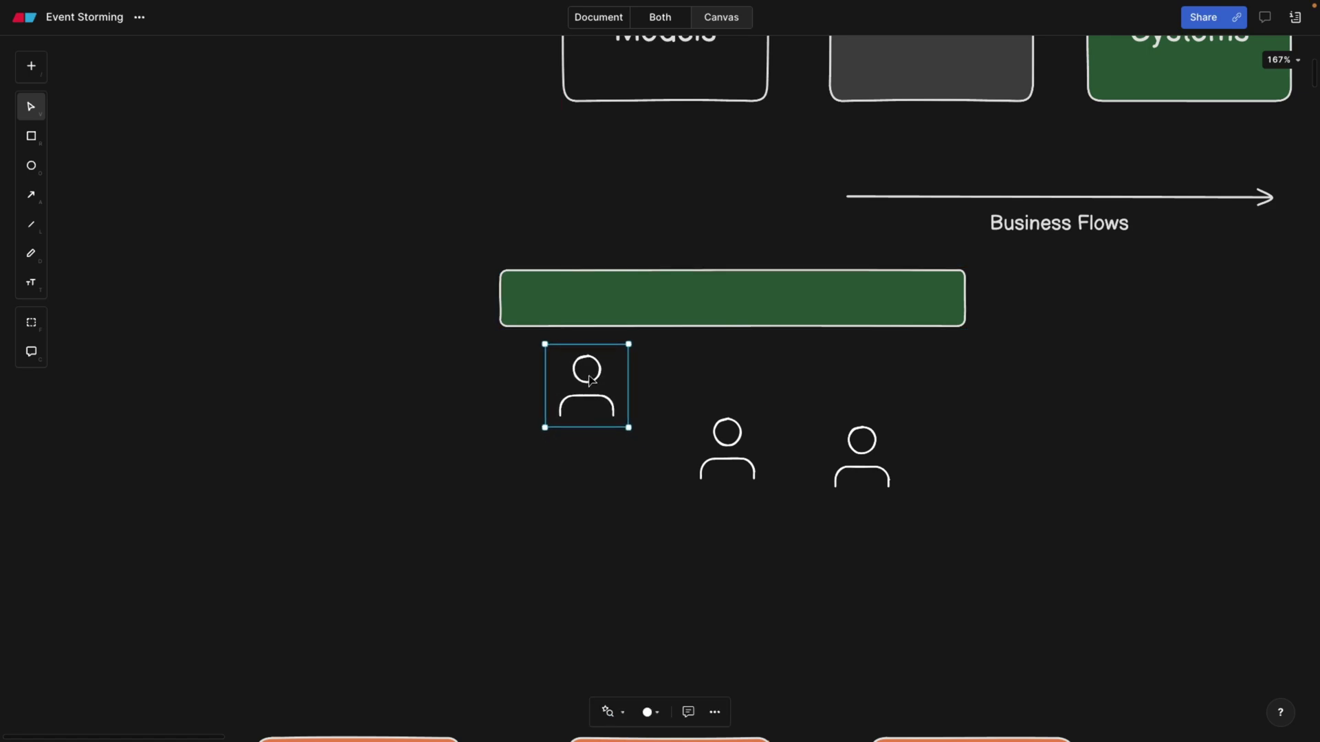
left_click(730, 438)
left_click_drag(730, 438, 711, 374)
left_click_drag(871, 441, 856, 371)
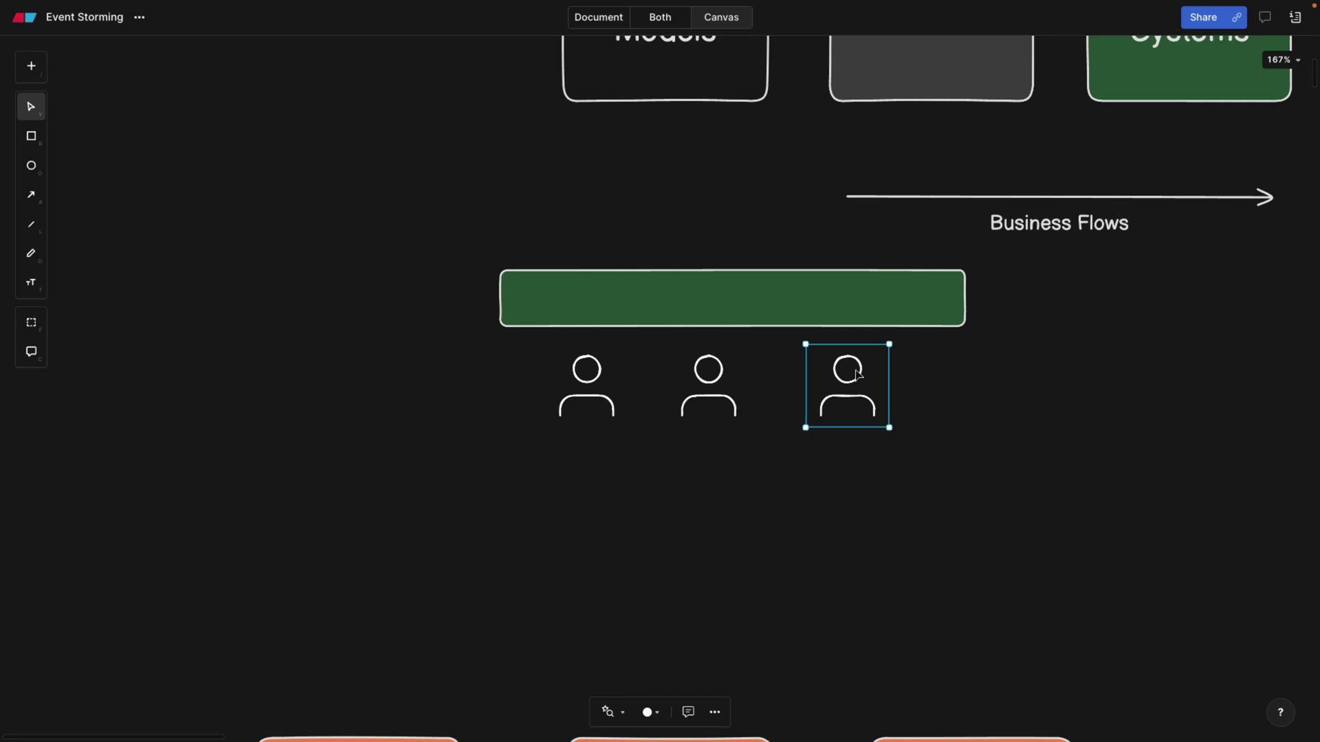
scroll(914, 386, "up", 3)
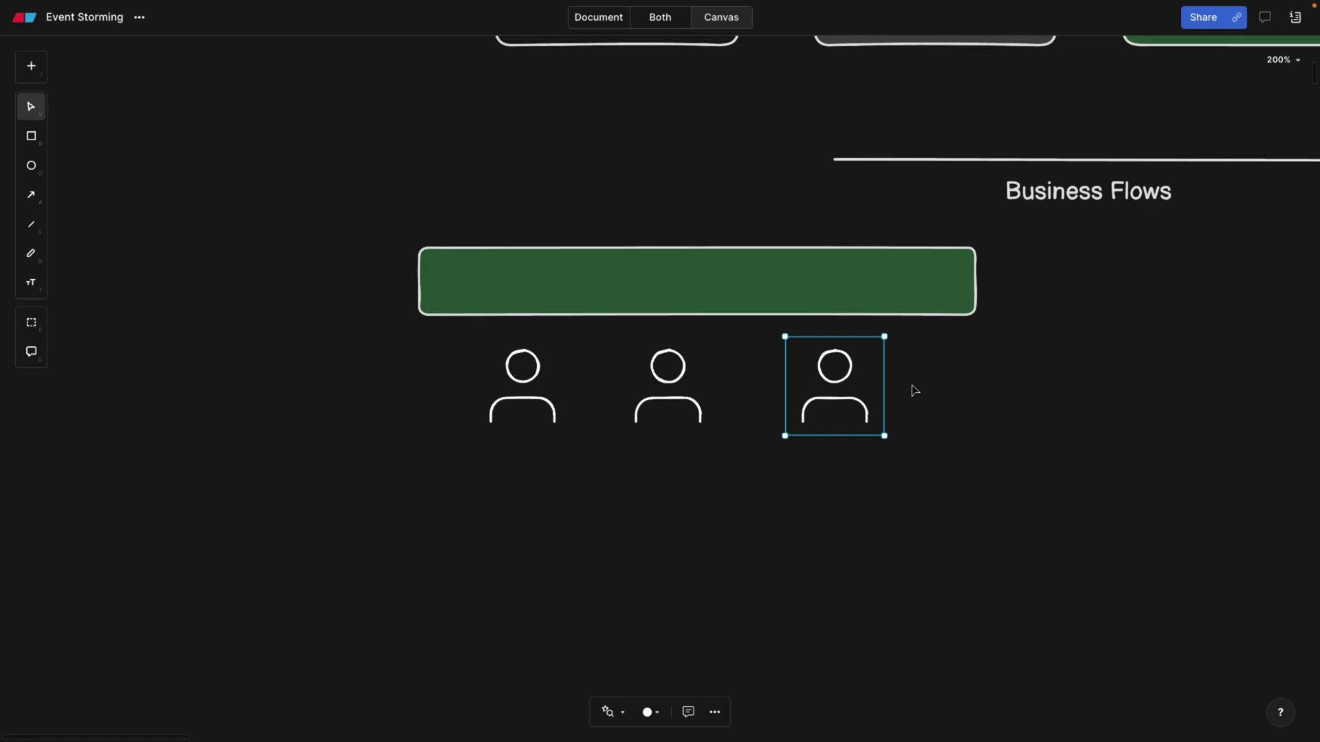
scroll(914, 390, "down", 3)
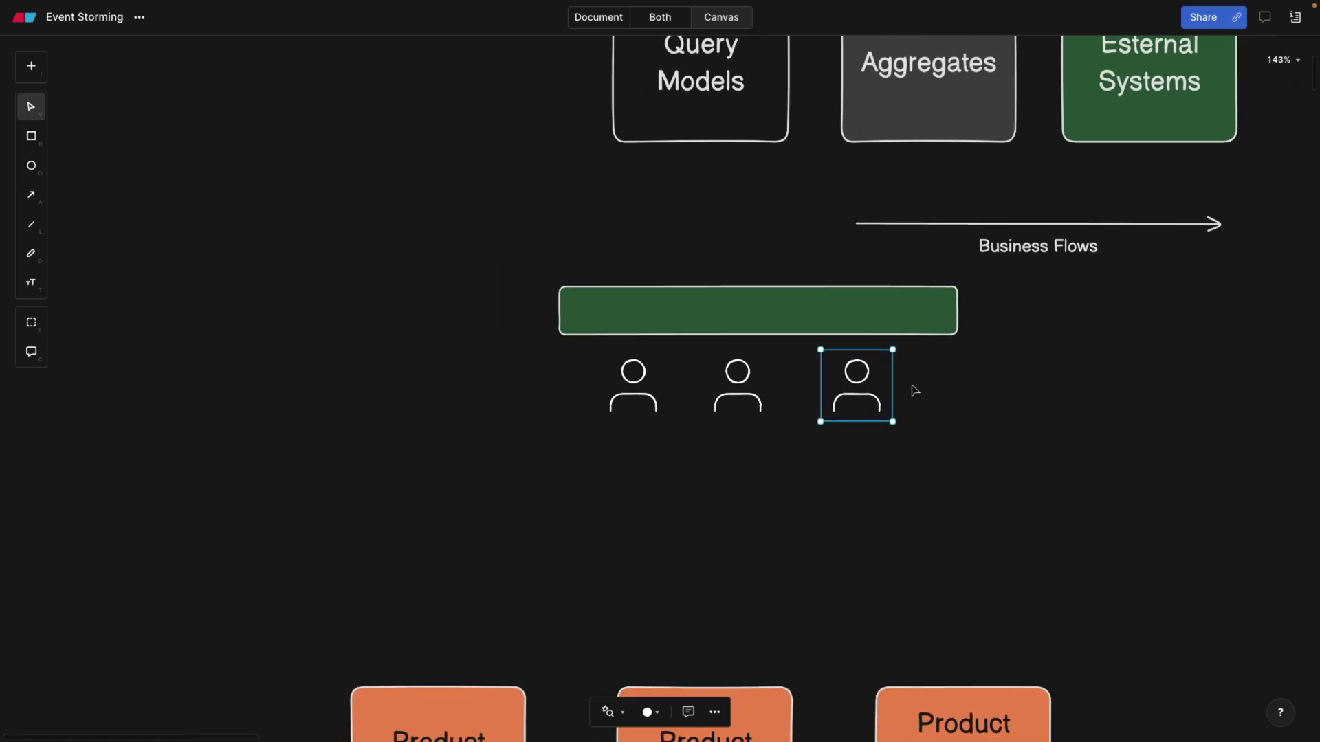
scroll(913, 391, "down", 4)
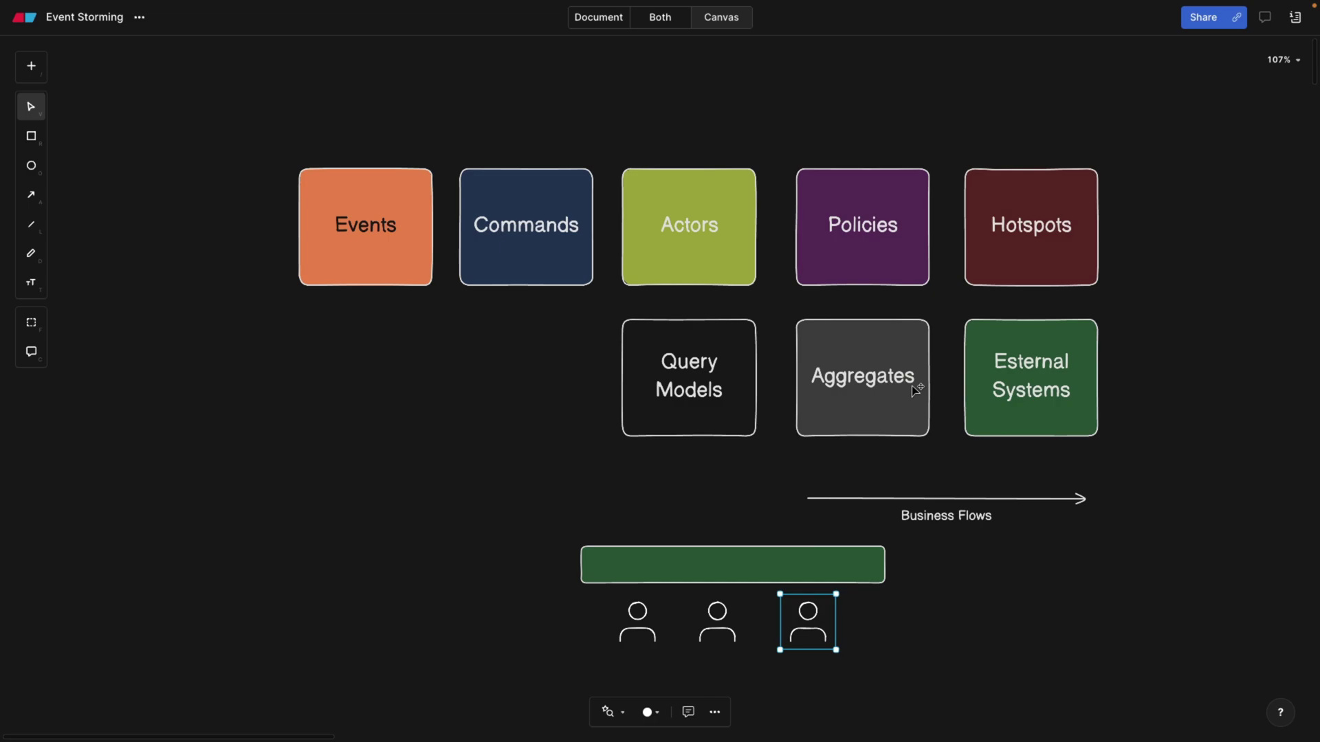
Step: Inspect the styles of the Events and Policies legend boxes
scroll(915, 390, "up", 3)
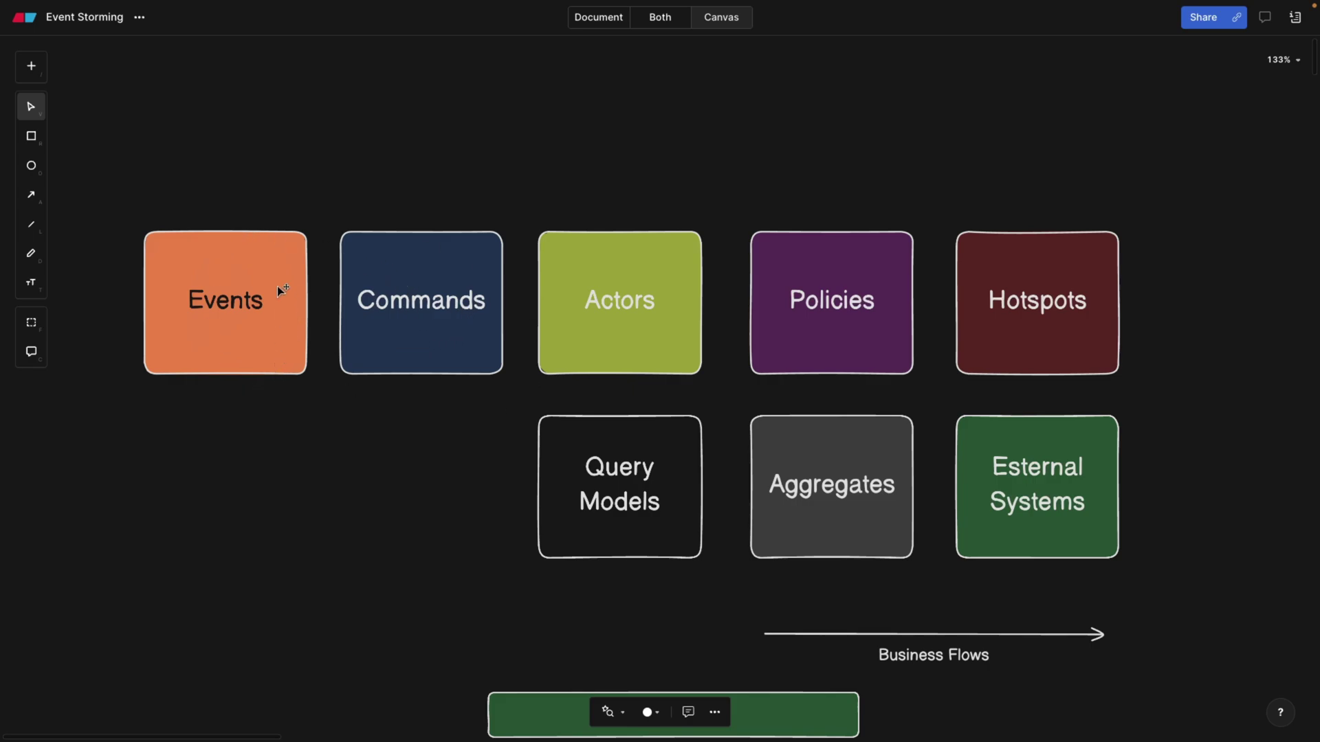
left_click(230, 268)
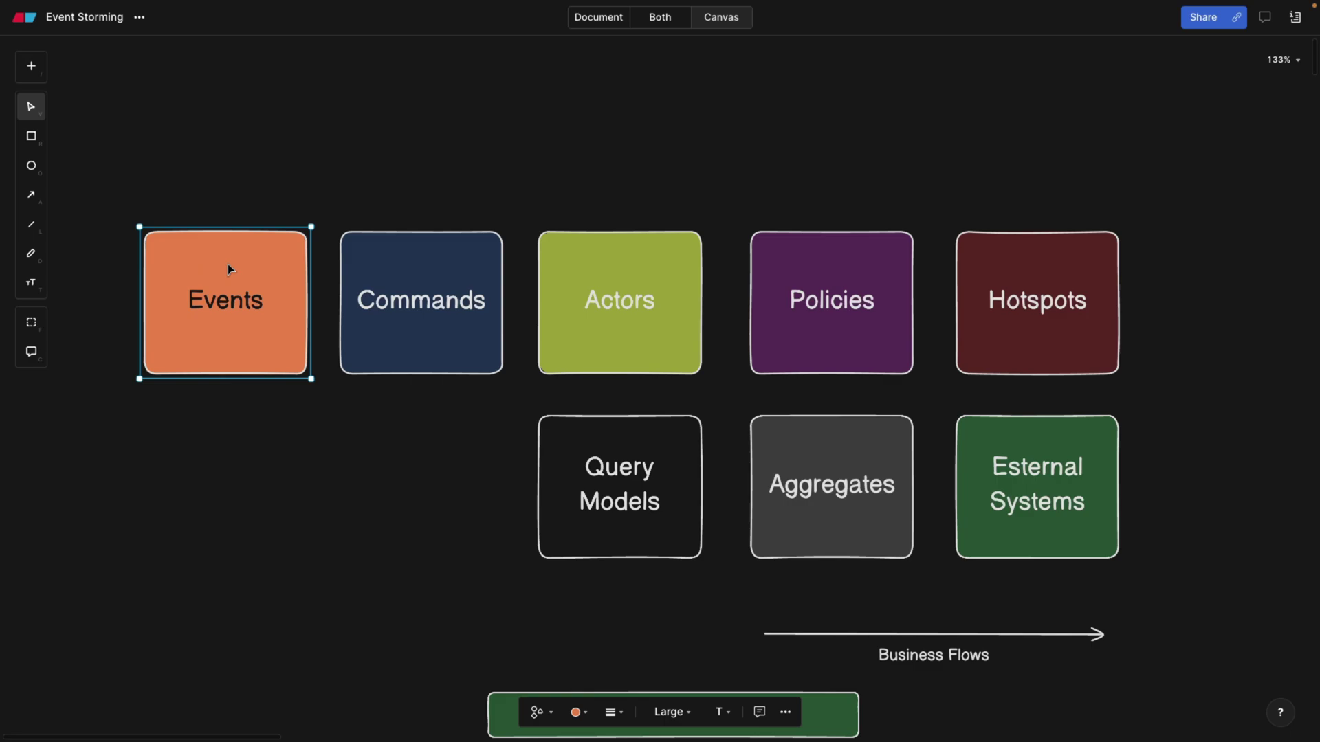
left_click(817, 272)
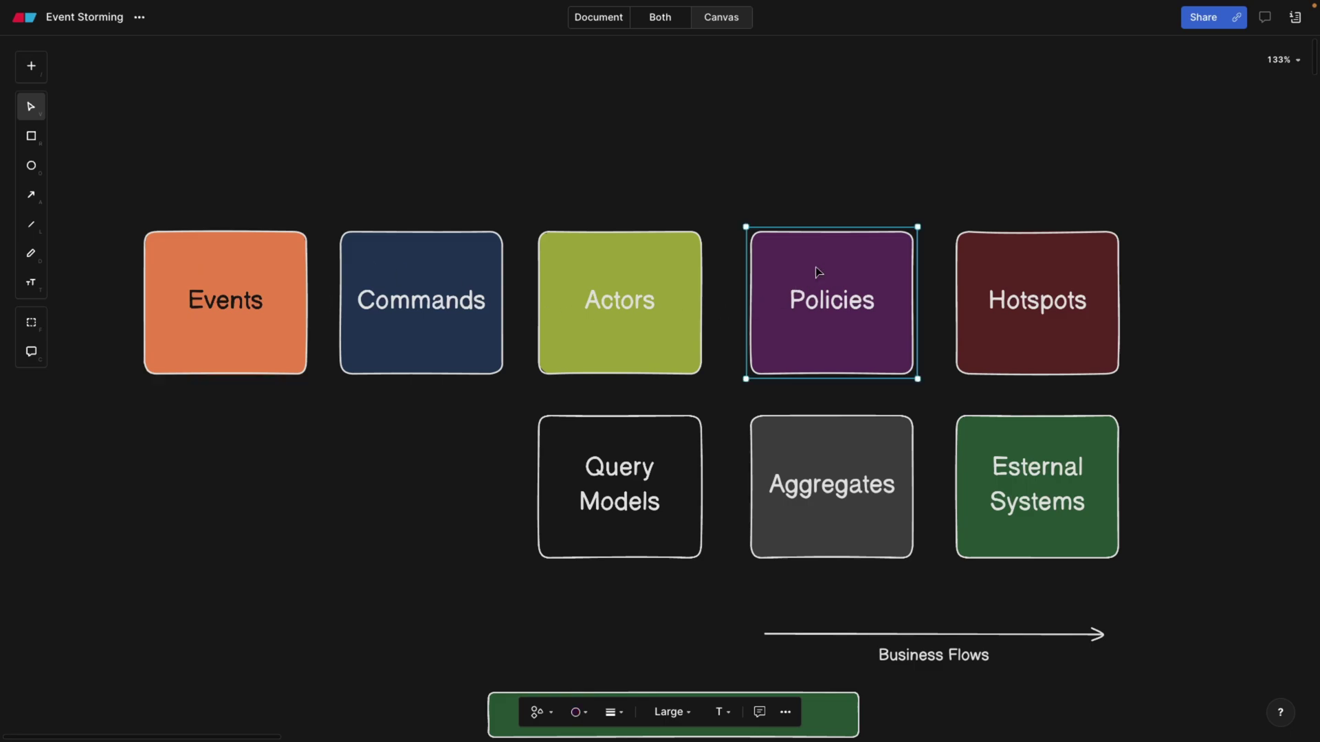
Step: Marquee-select the green bar together with the three person icons
scroll(816, 267, "down", 5)
scroll(816, 266, "up", 3)
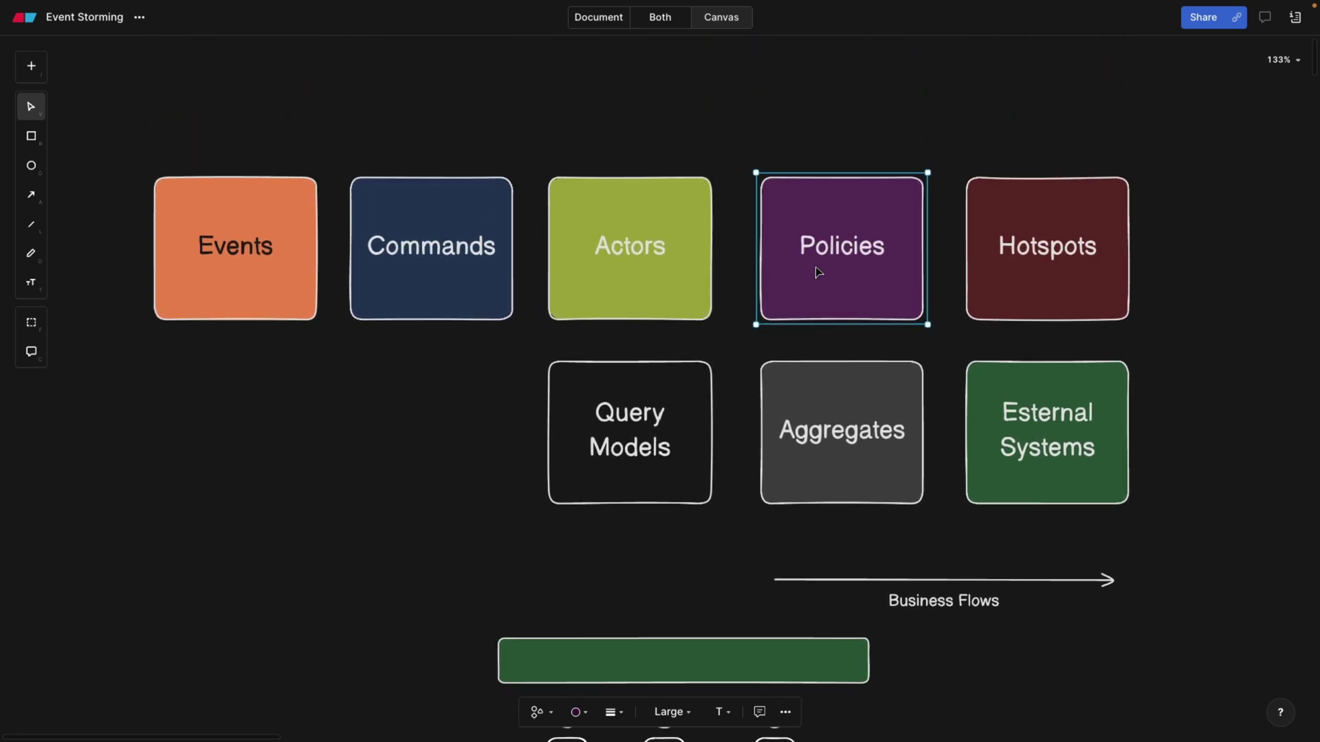
scroll(818, 275, "down", 2)
scroll(820, 279, "down", 1)
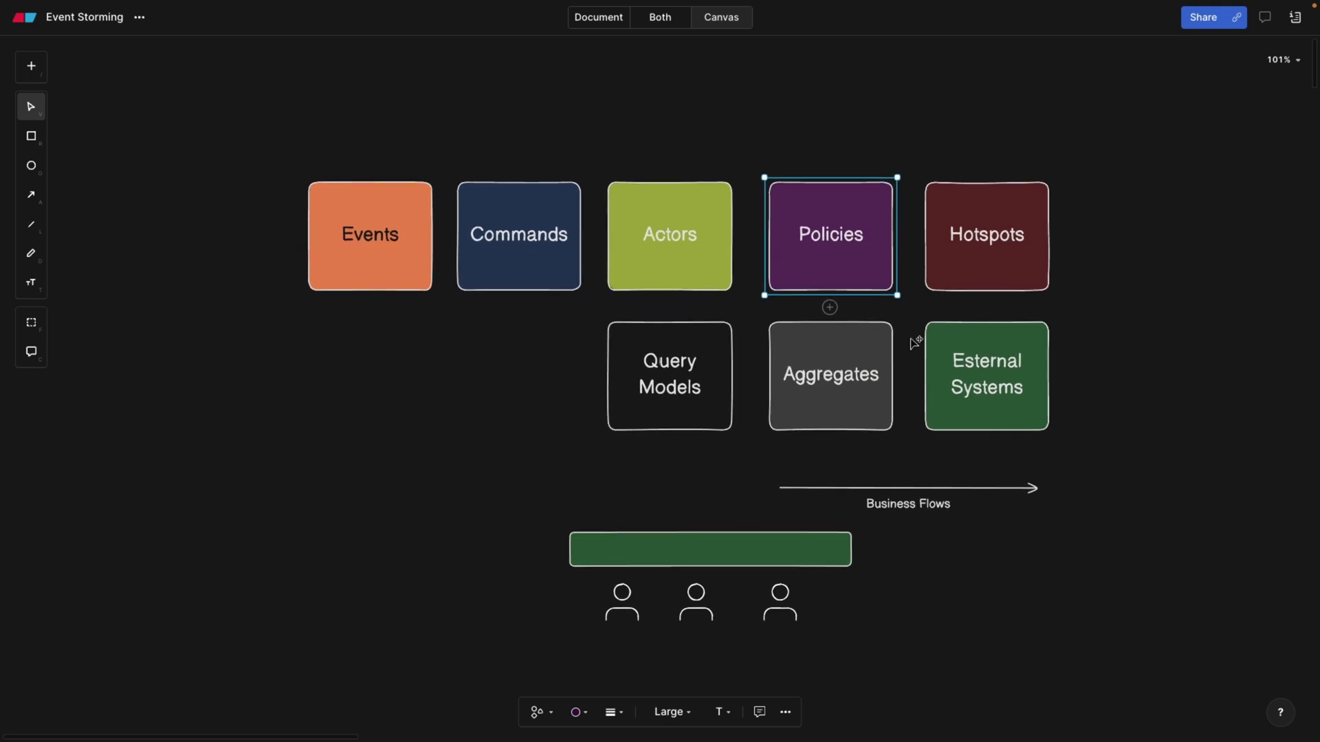
left_click_drag(529, 488, 886, 658)
Step: Delete the selected green bar and three person icons
key("Delete")
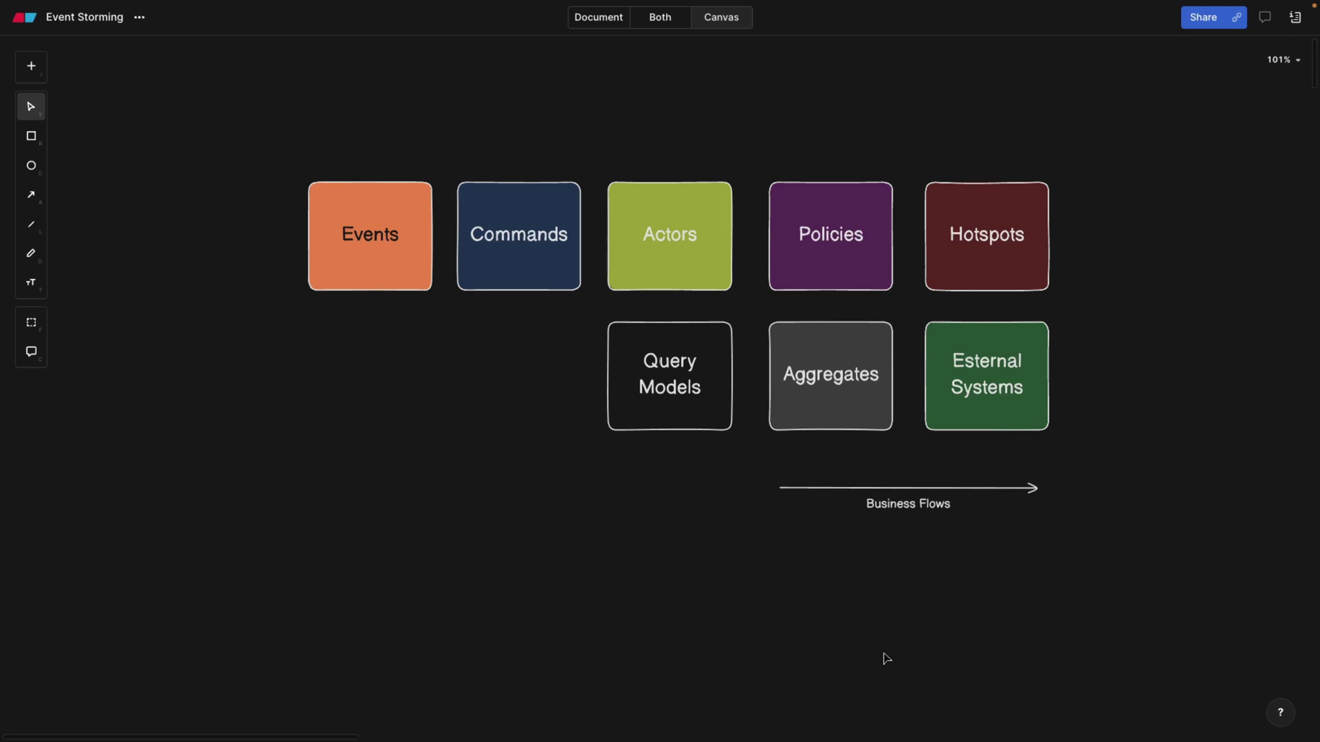
scroll(887, 659, "down", 10)
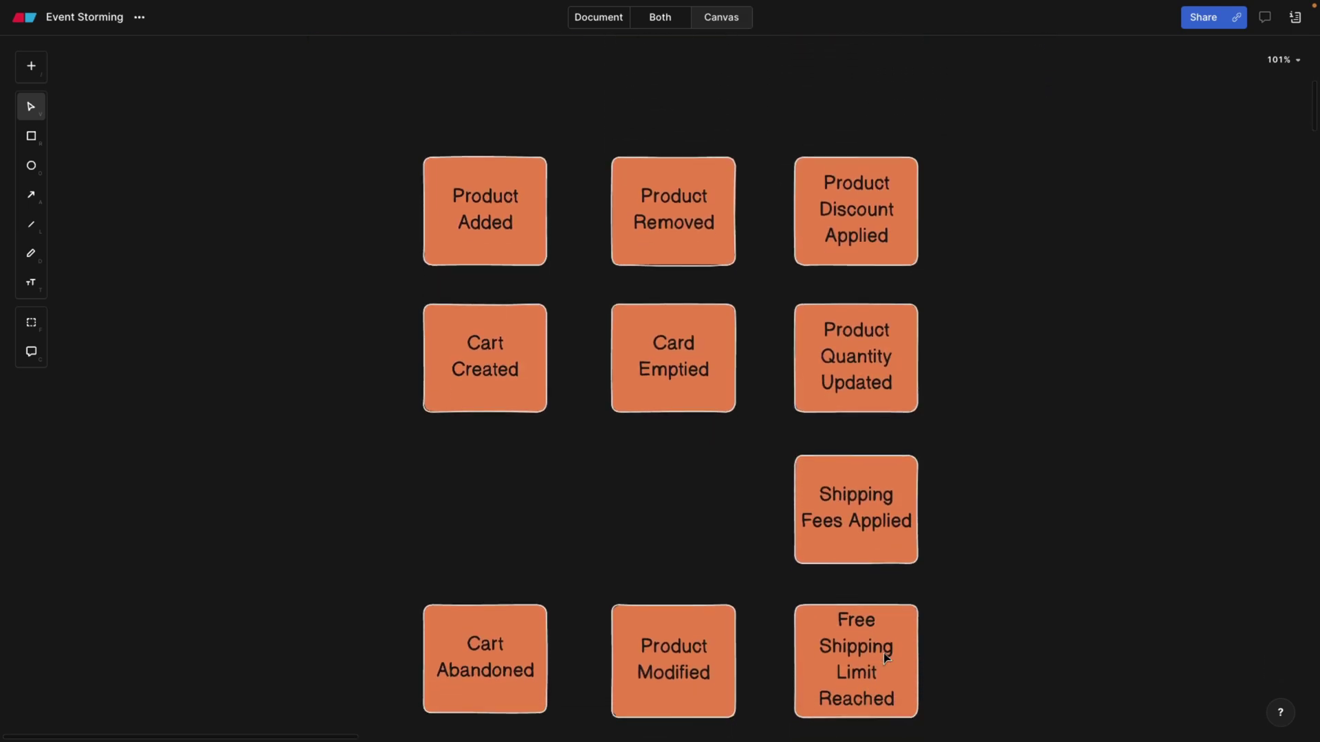
scroll(884, 657, "down", 1)
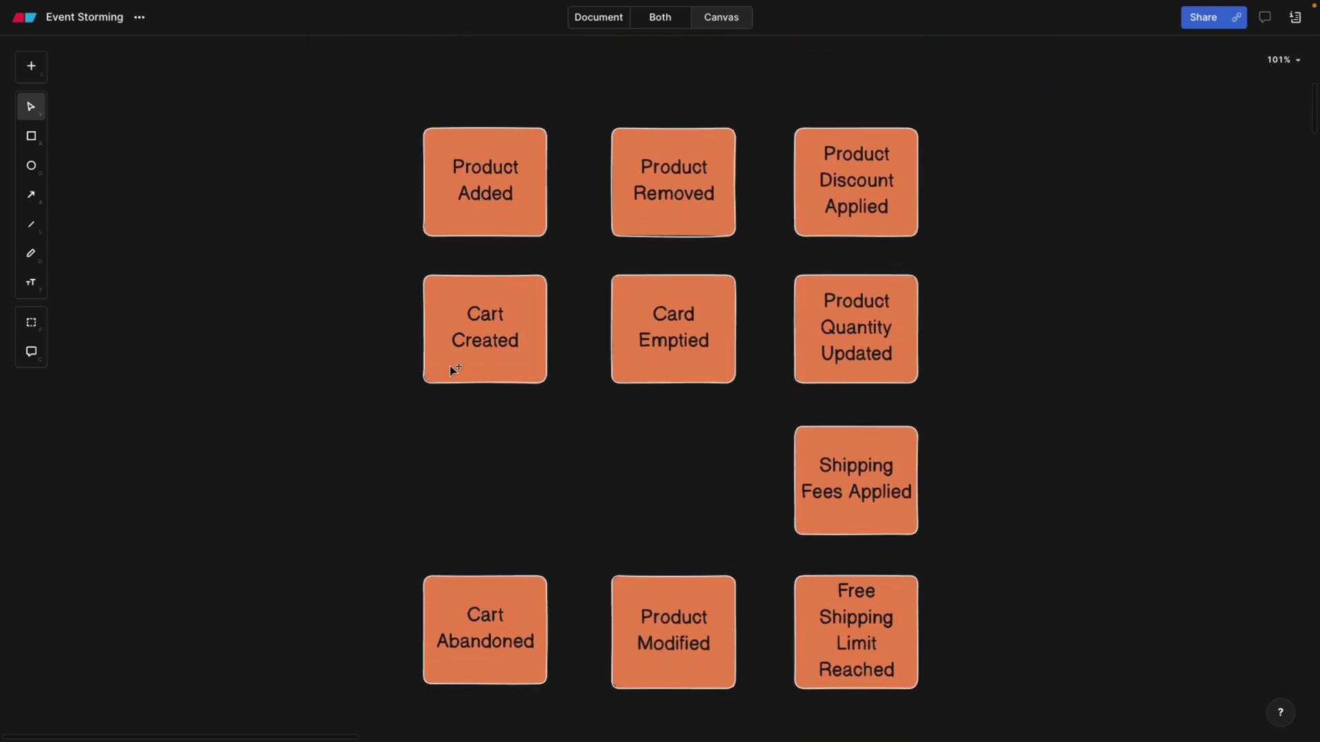
Step: Navigate down to the orange event stickies like Product Added and Cart Created
scroll(347, 280, "down", 1)
scroll(348, 280, "right", 1)
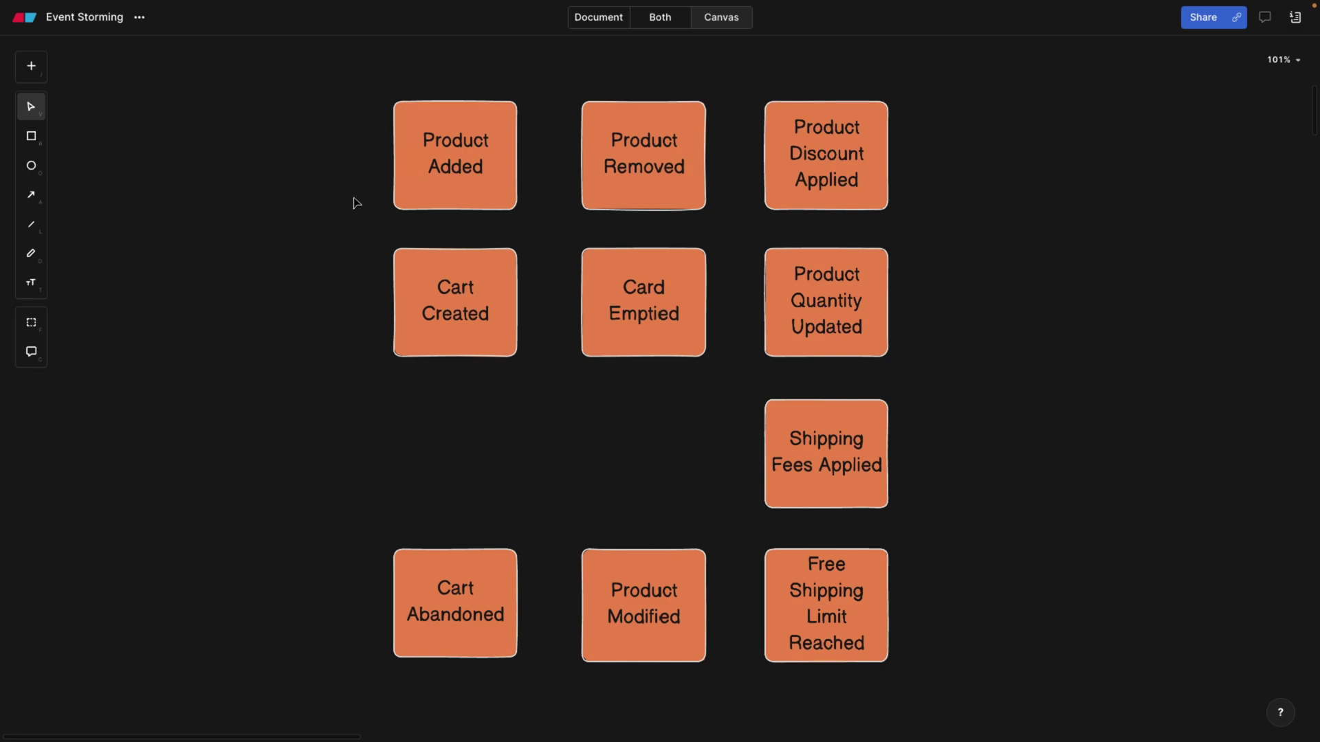
scroll(353, 203, "down", 3)
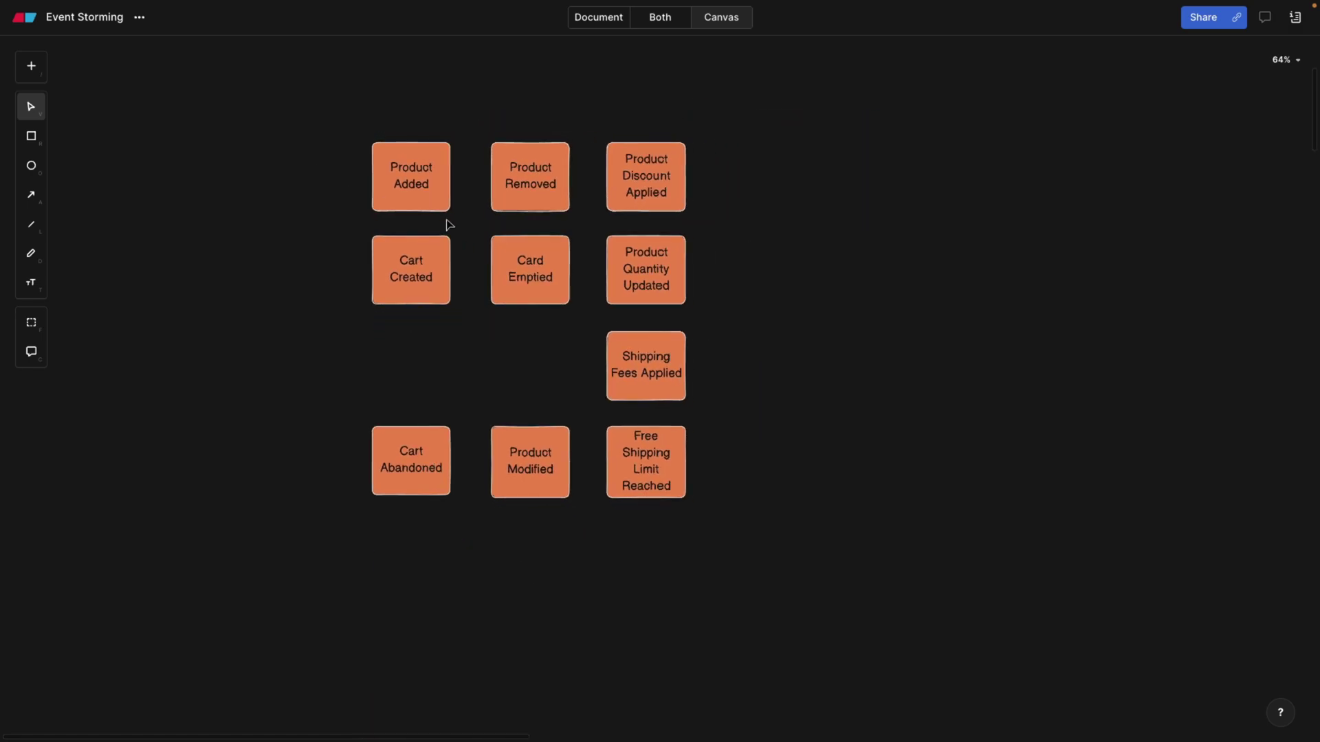
scroll(448, 224, "down", 10)
scroll(528, 443, "up", 5)
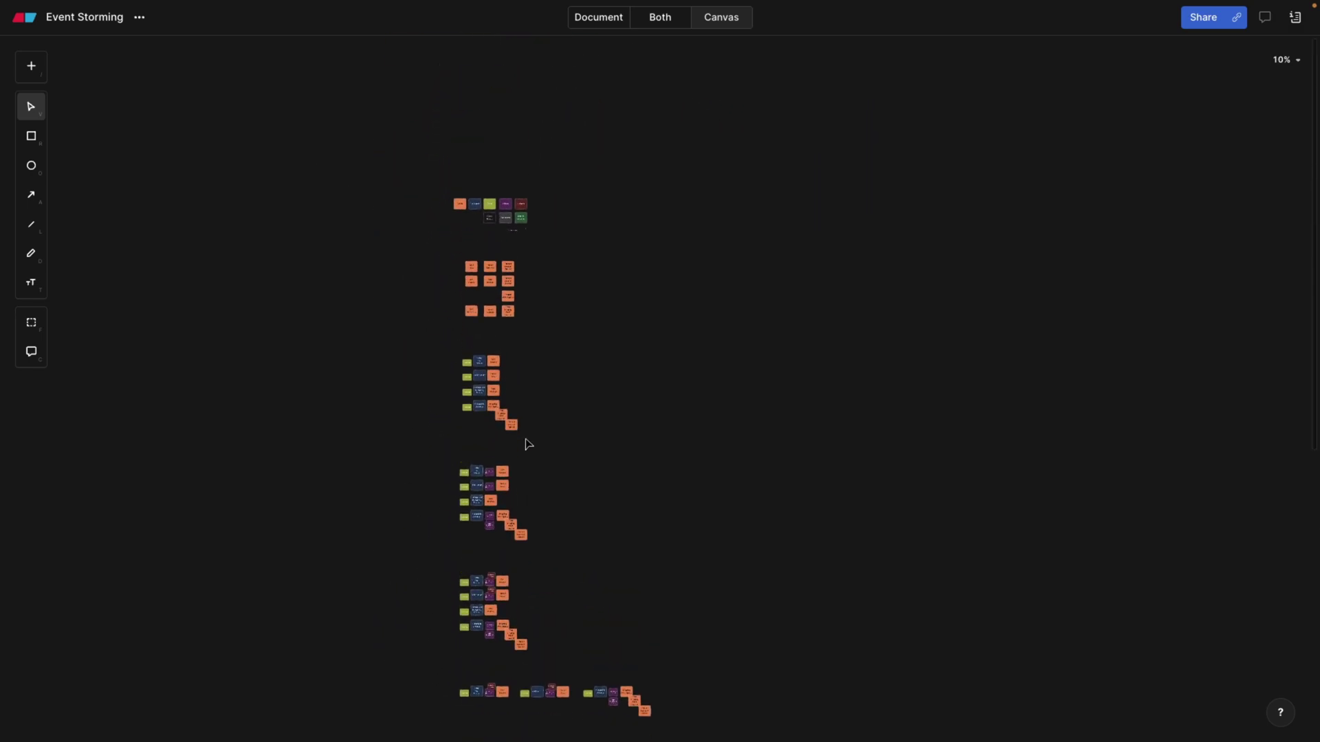
scroll(484, 401, "up", 10)
scroll(484, 401, "up", 3)
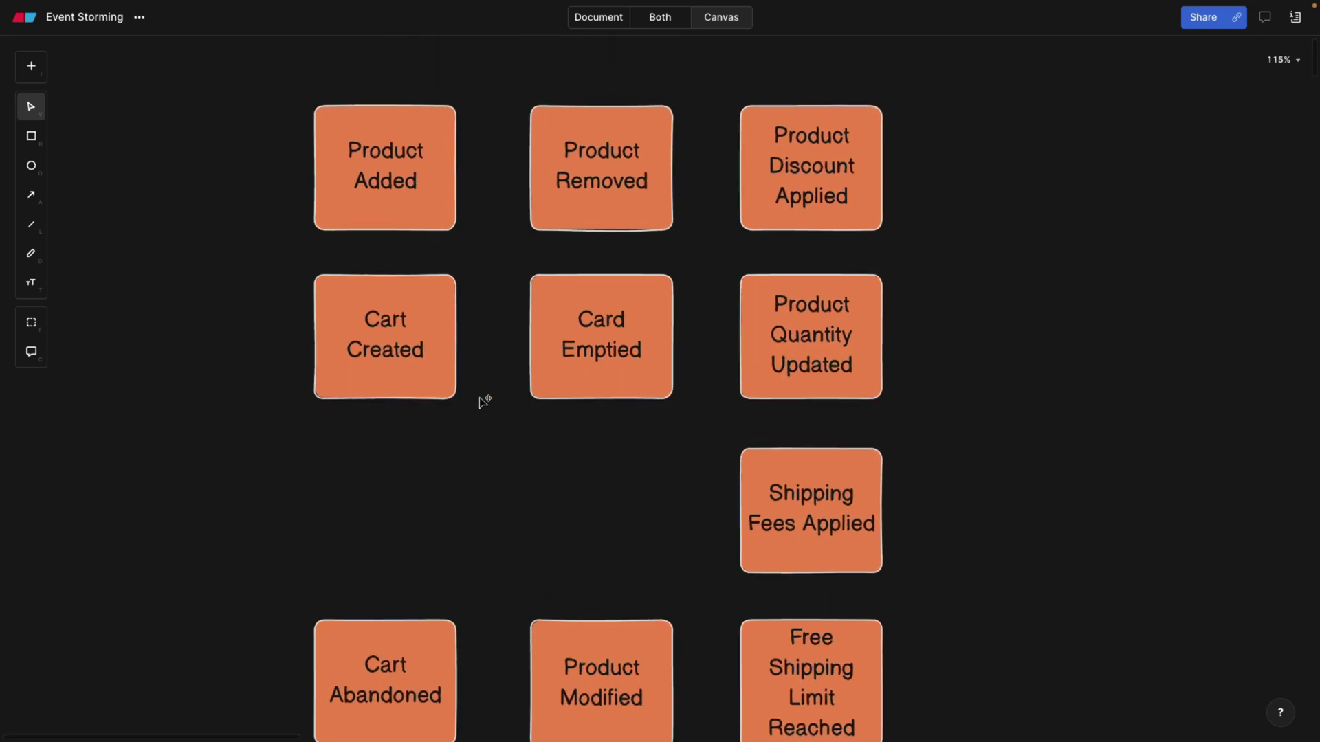
scroll(418, 447, "down", 2)
scroll(418, 448, "left", 2)
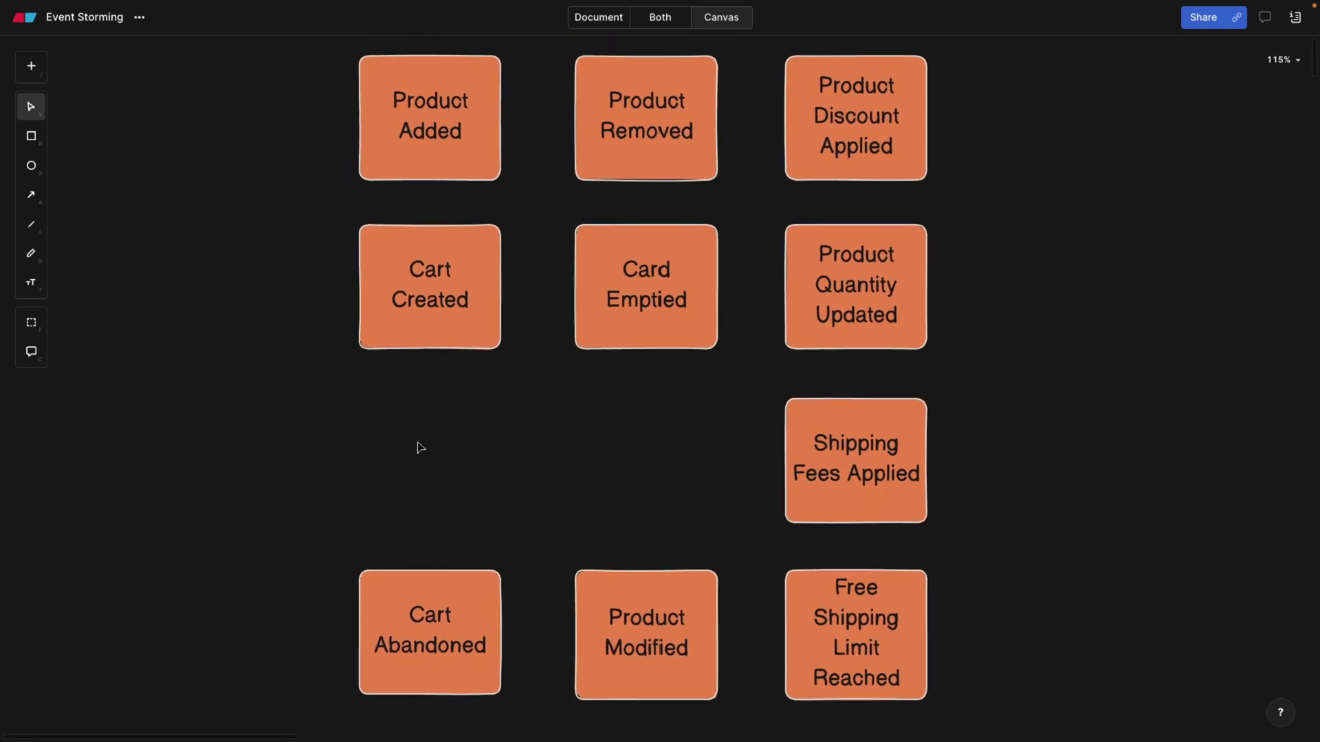
scroll(421, 448, "down", 1)
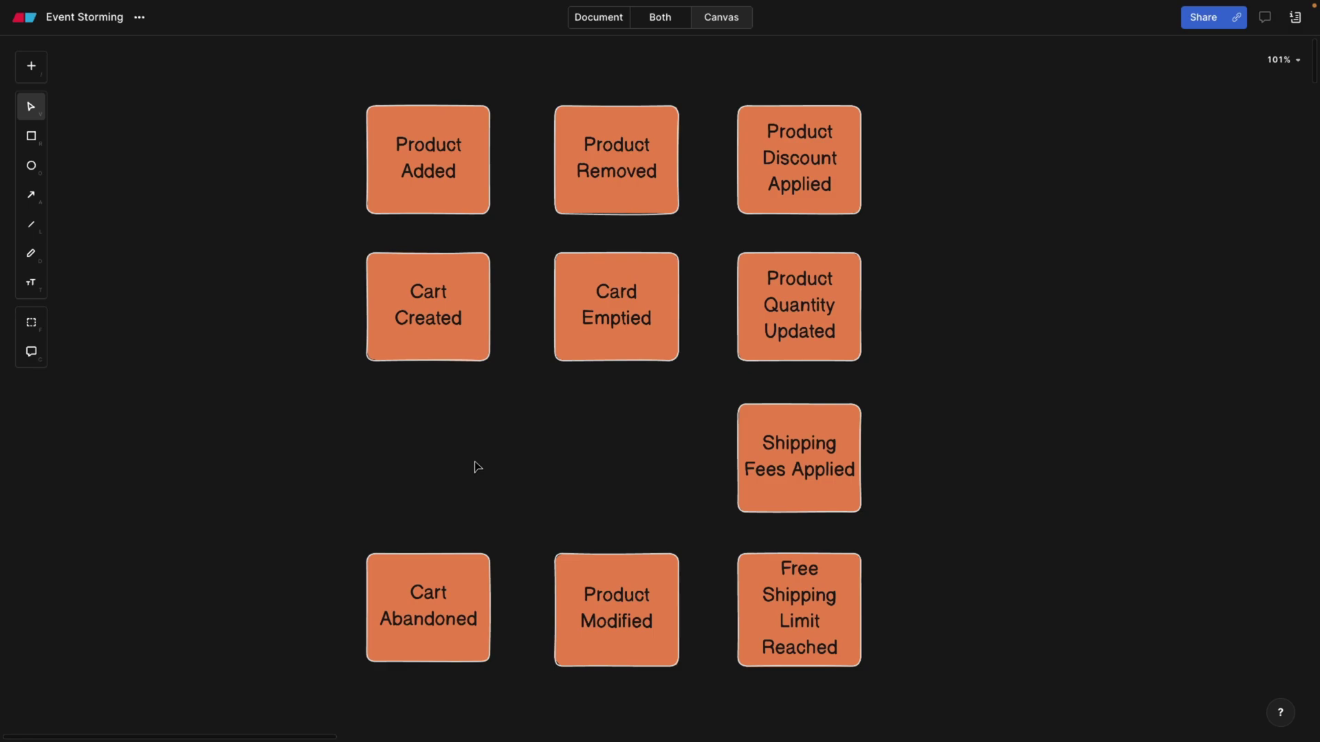
scroll(474, 463, "left", 2)
scroll(478, 467, "left", 1)
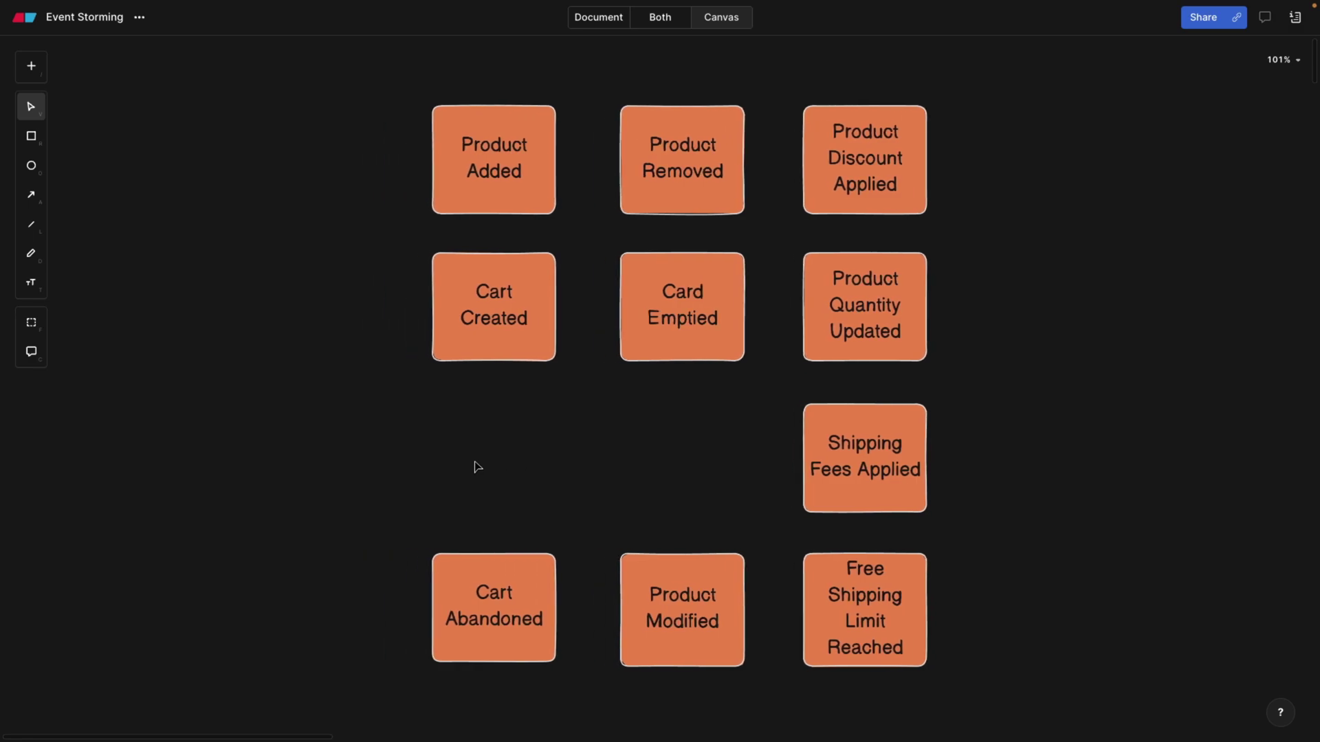
scroll(478, 468, "down", 1)
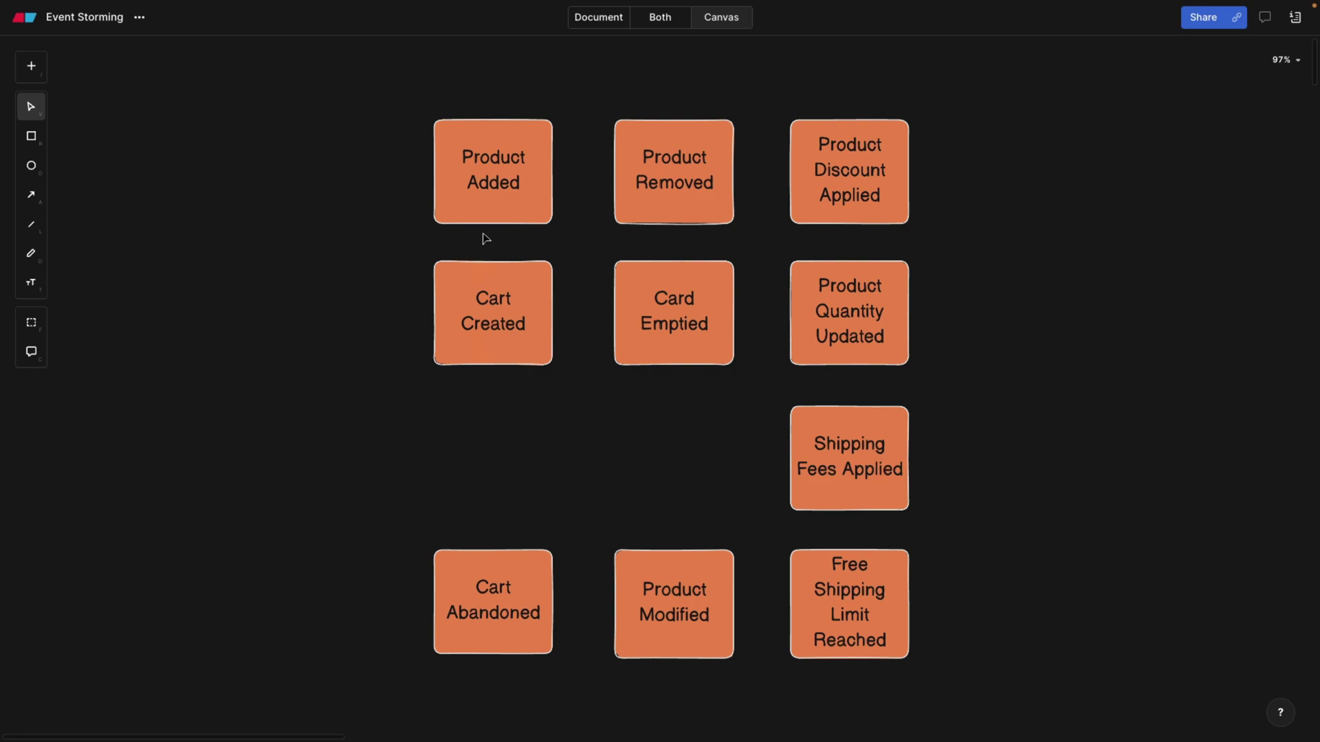
left_click(675, 193)
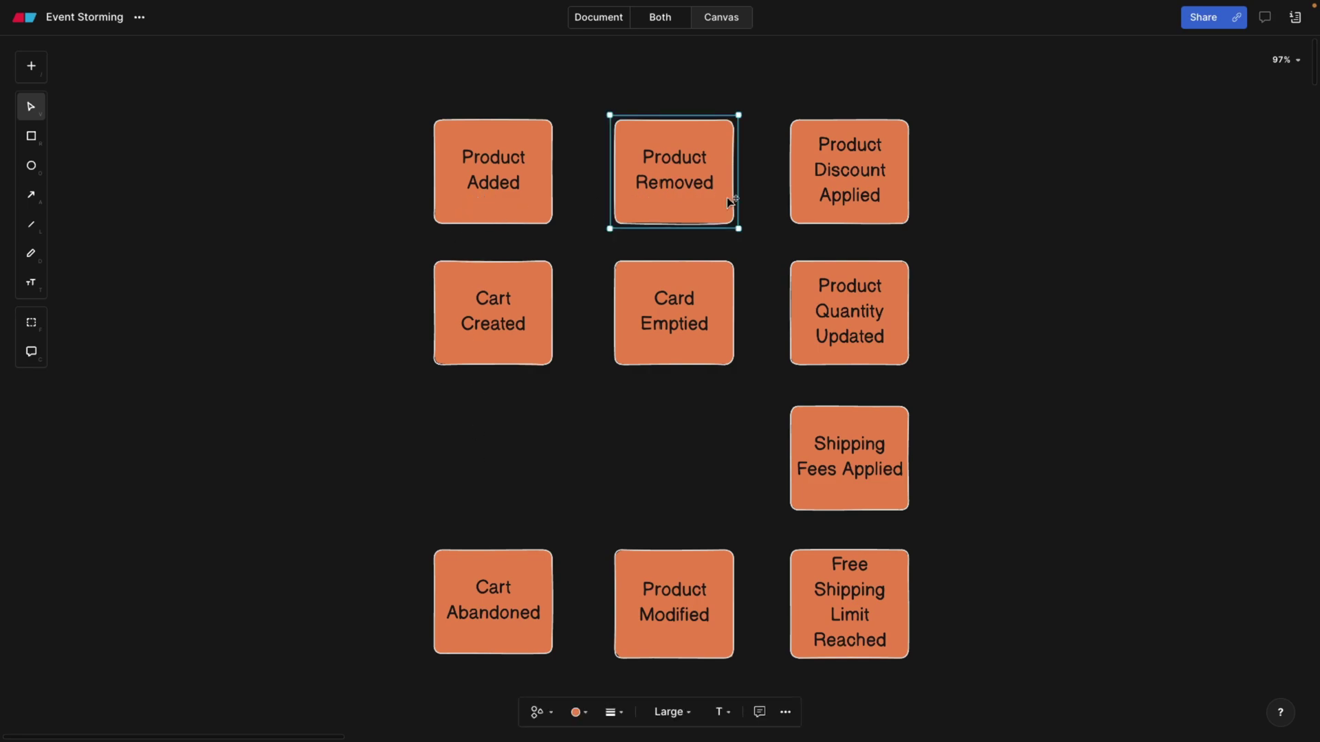
left_click(841, 205)
left_click(694, 311)
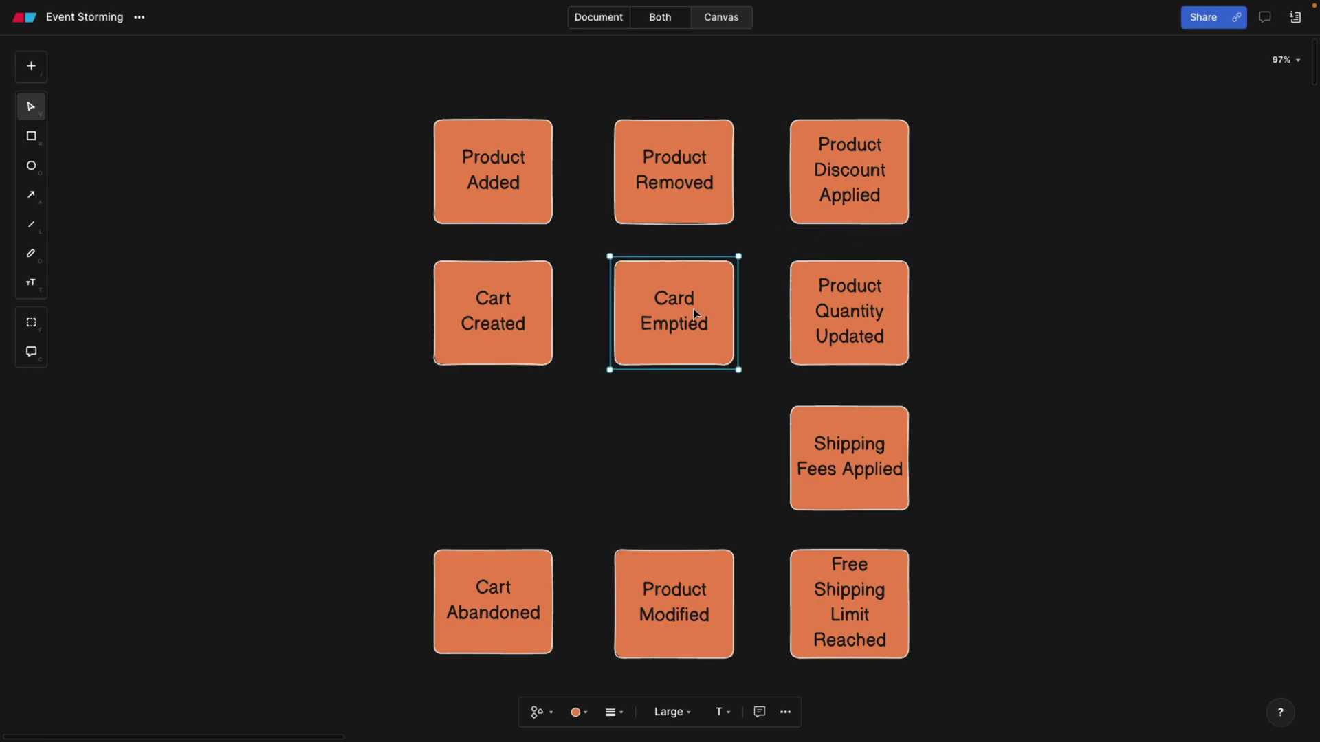
left_click(847, 432)
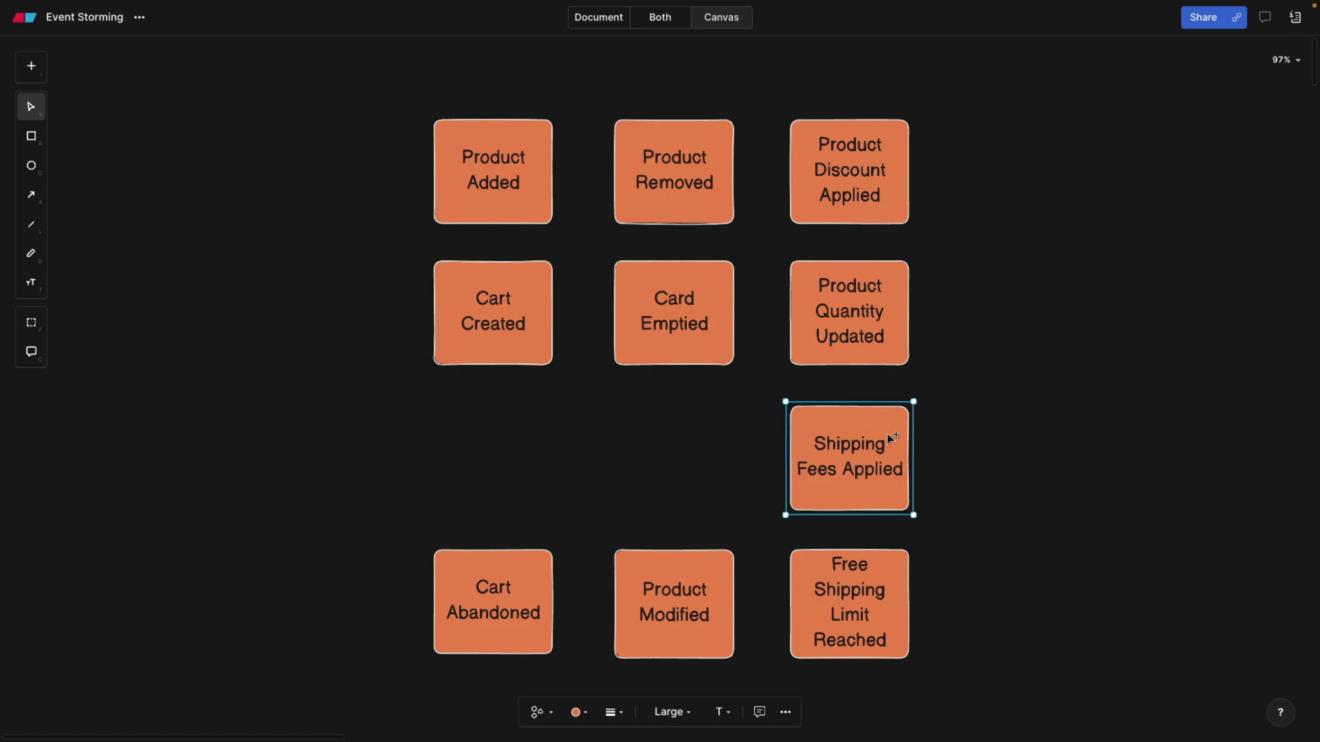
scroll(848, 458, "right", 1)
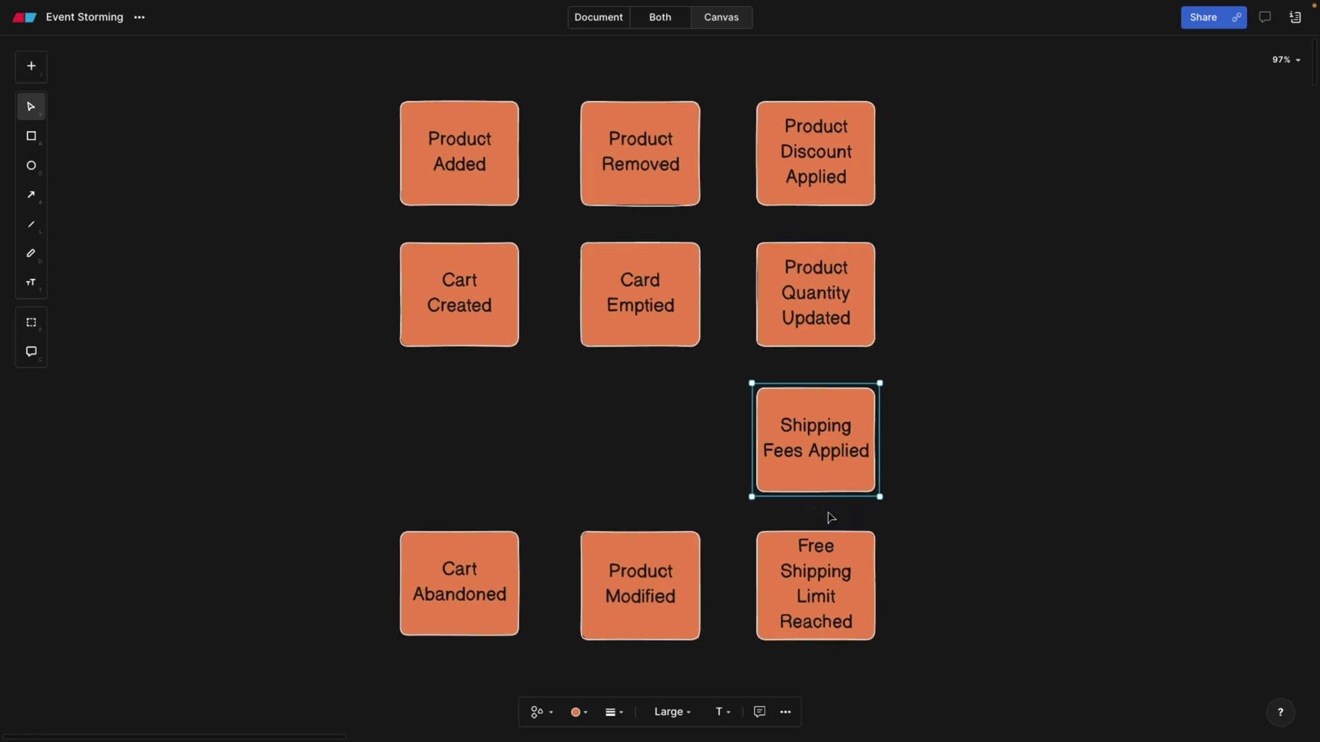
scroll(744, 507, "down", 2)
scroll(744, 507, "up", 4)
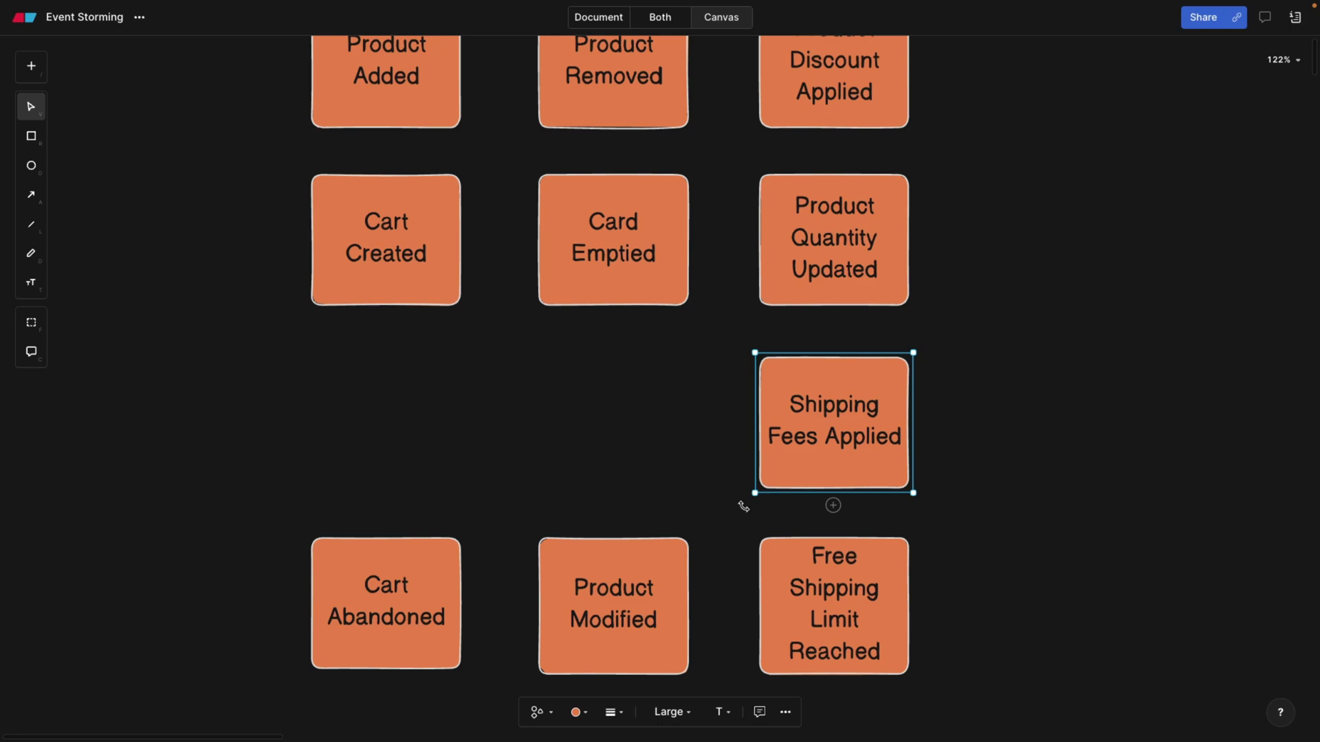
scroll(526, 453, "left", 2)
scroll(526, 452, "up", 1)
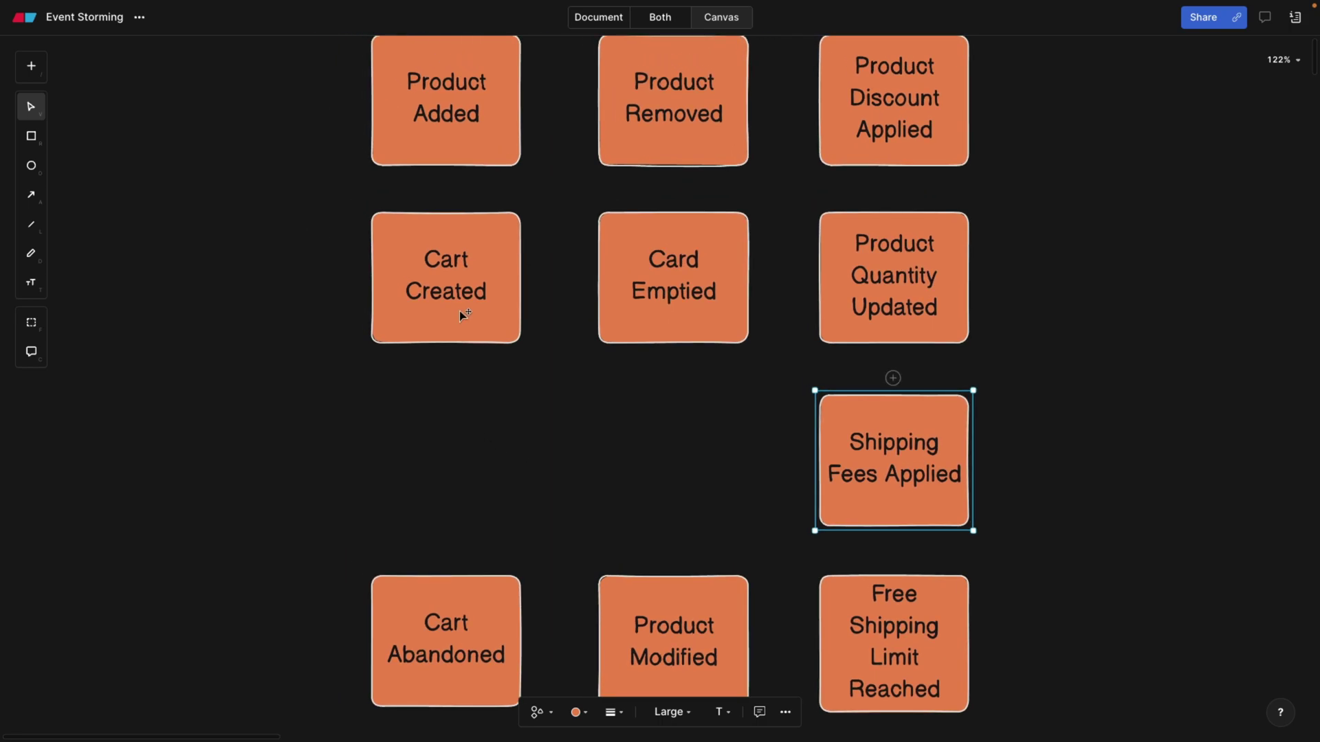
left_click(460, 311)
left_click(683, 275)
left_click(633, 455)
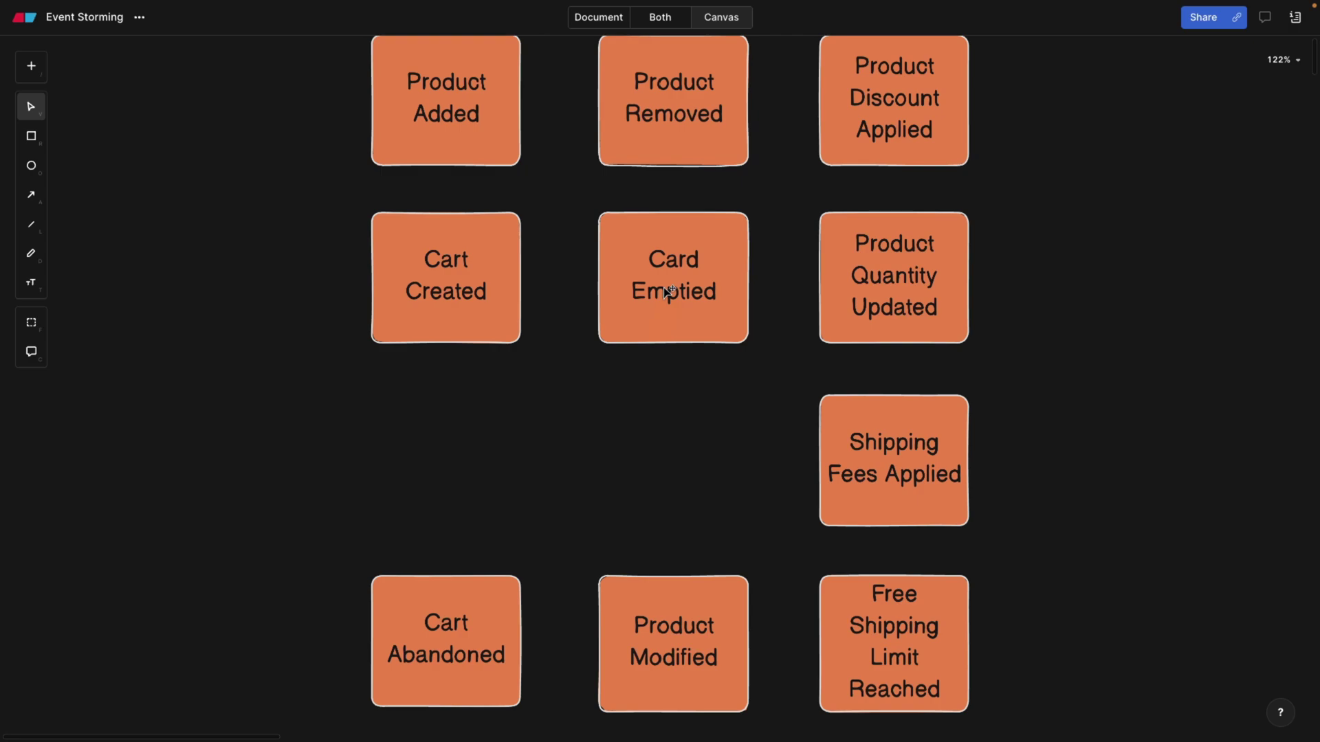
double_click(710, 290)
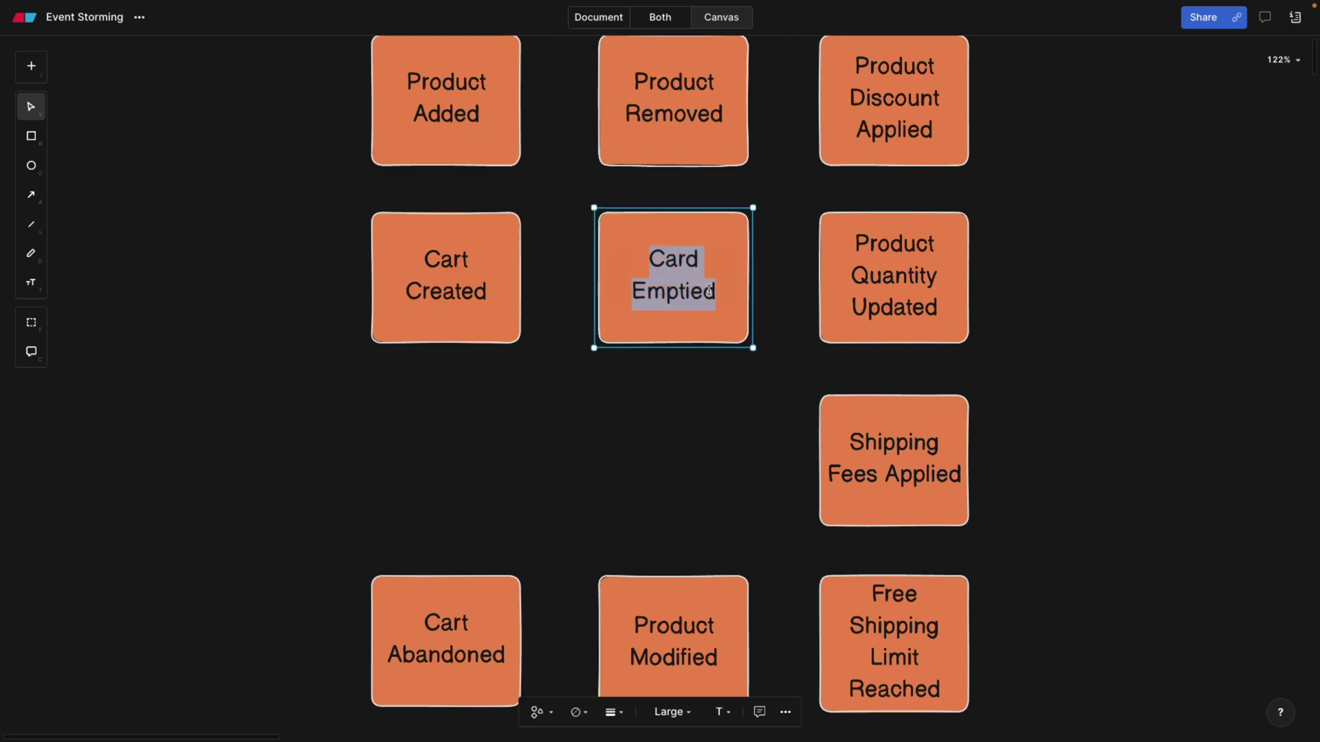
left_click(709, 290)
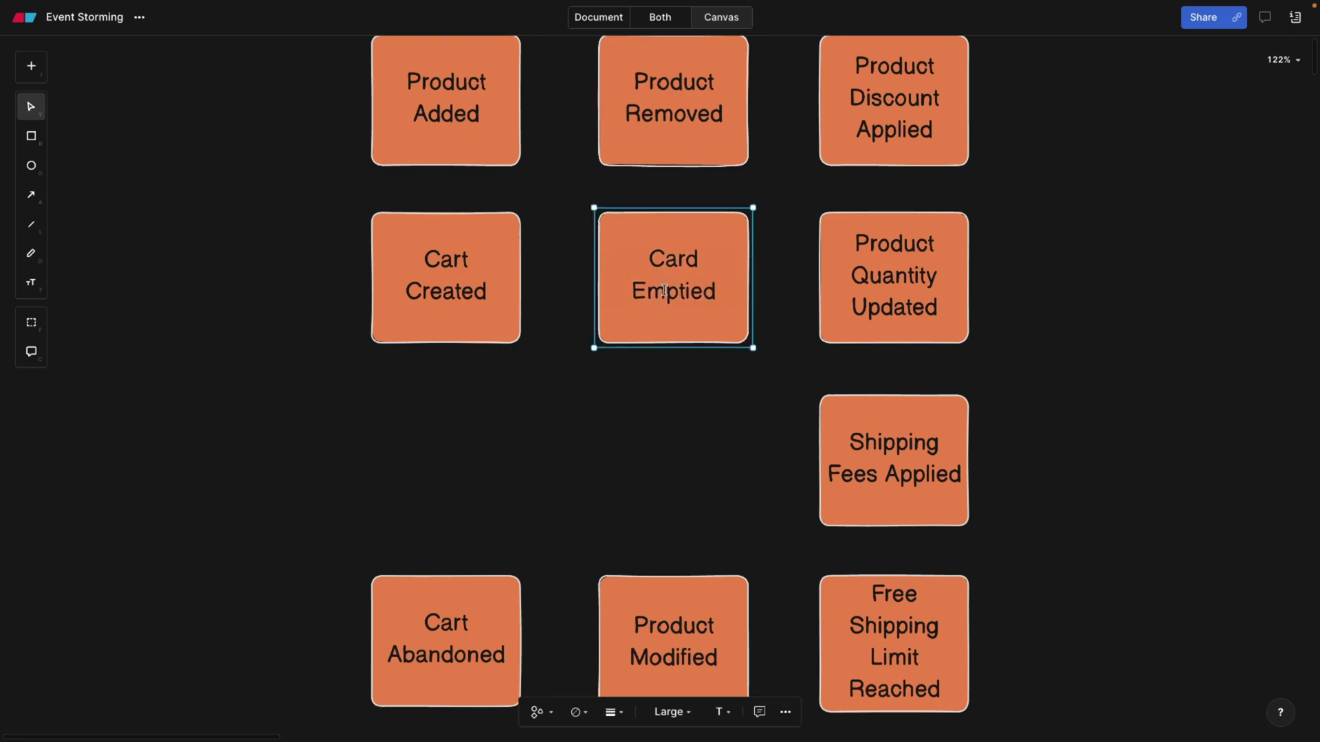
left_click(649, 462)
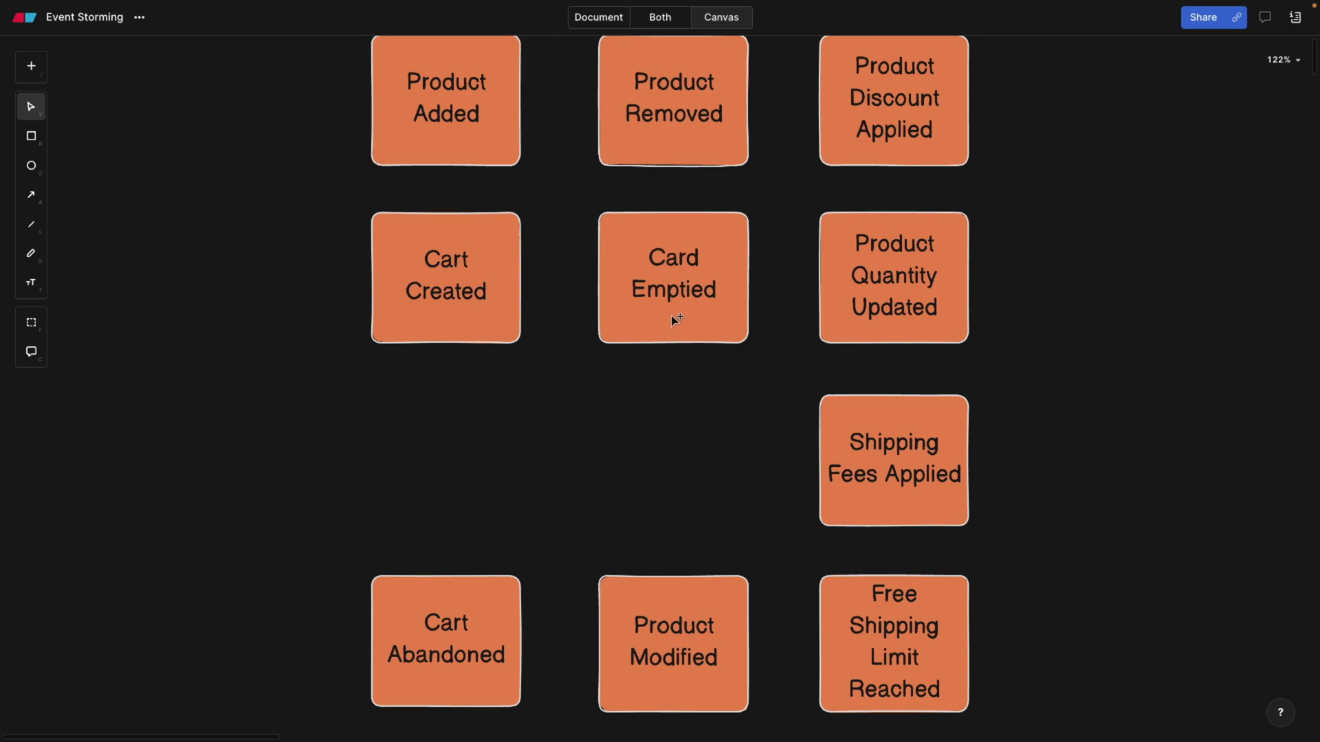
Step: Scroll to the rows pairing Customer boxes with Add Product and Proceed To Checkout commands
scroll(671, 315, "down", 4)
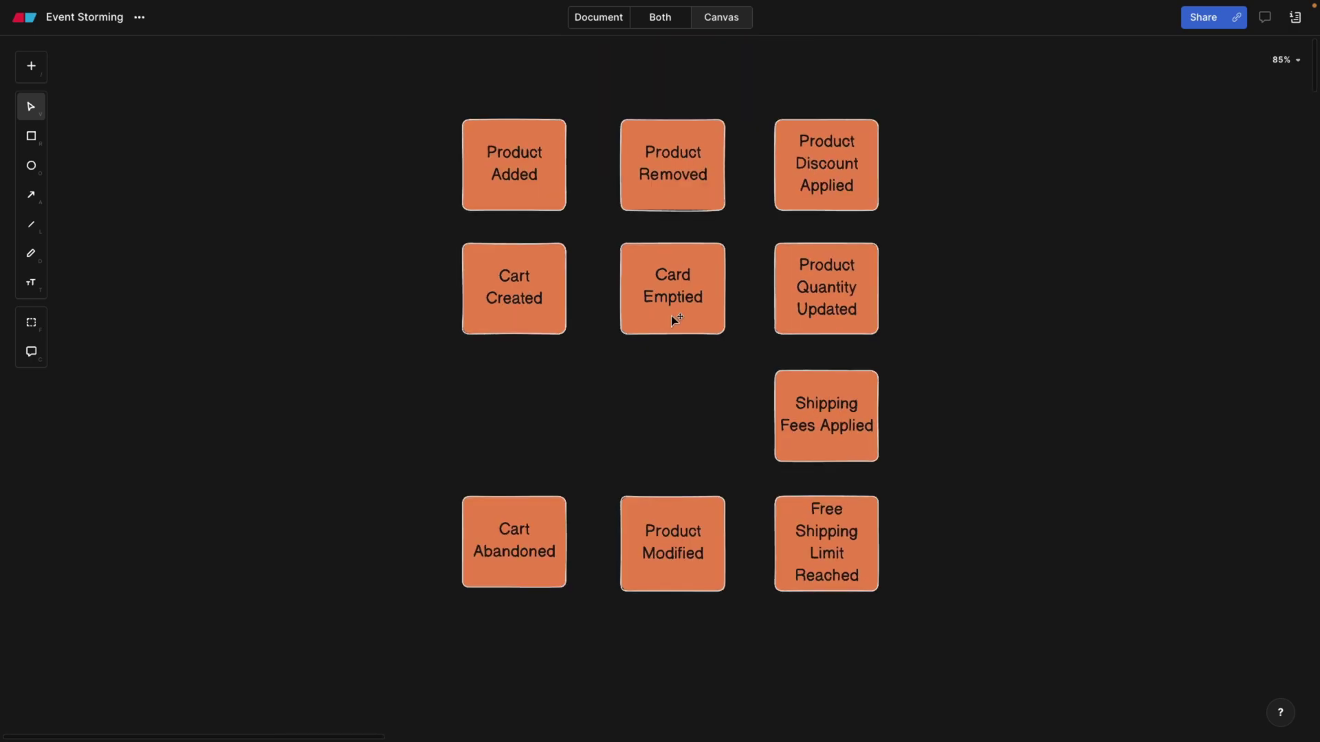
scroll(671, 315, "up", 2)
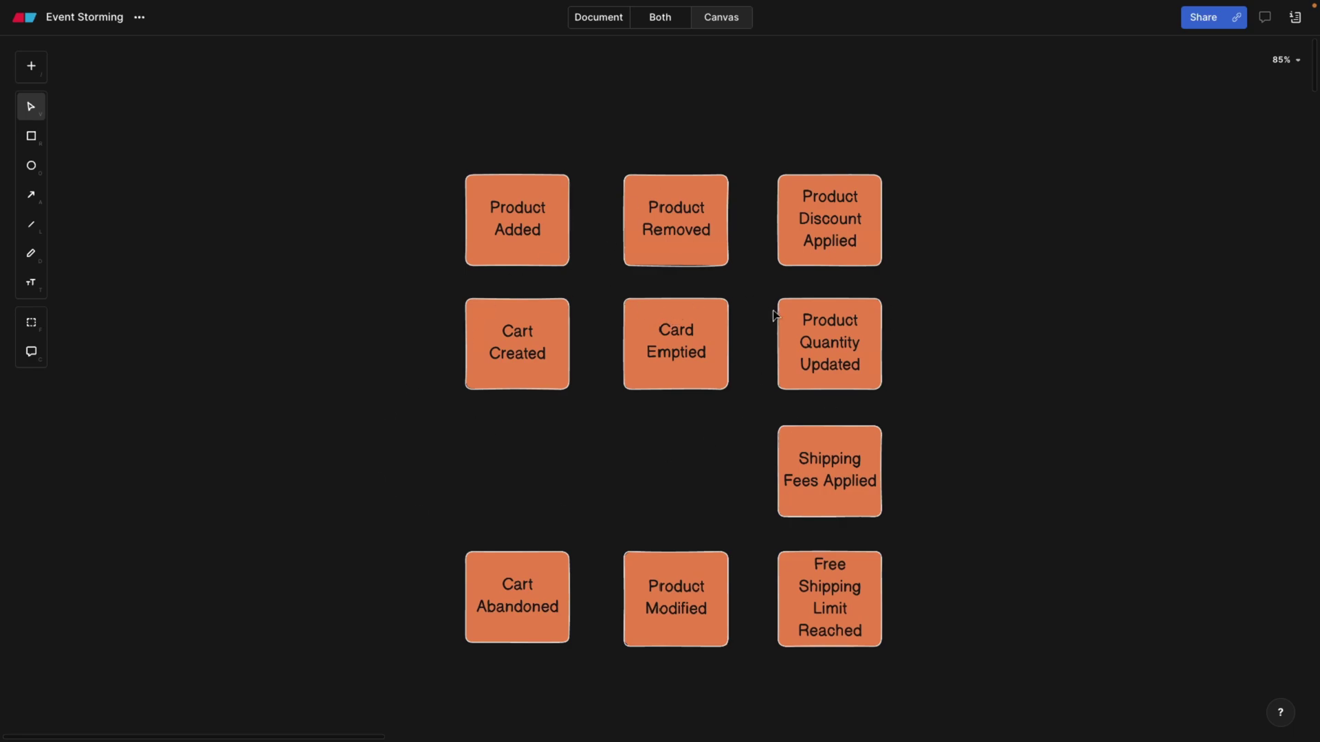
scroll(545, 534, "down", 2)
scroll(545, 534, "up", 1)
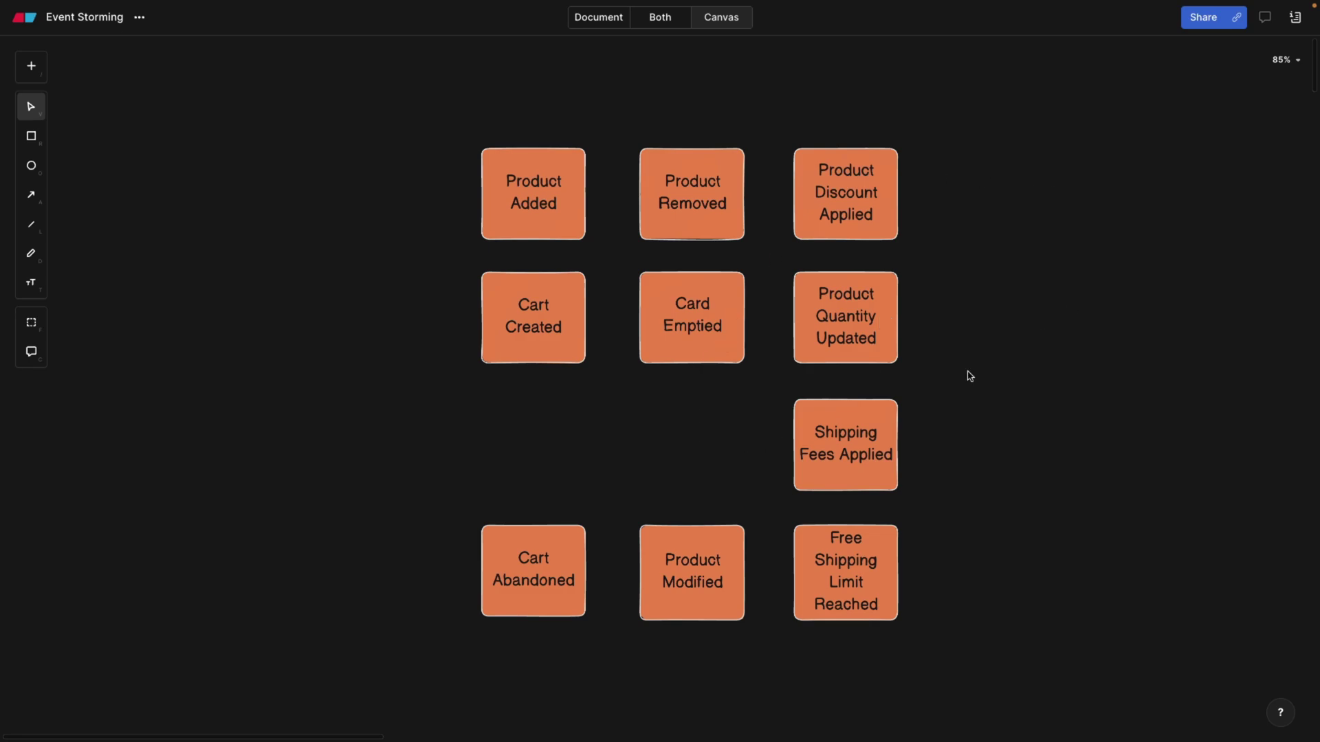
scroll(893, 258, "up", 1)
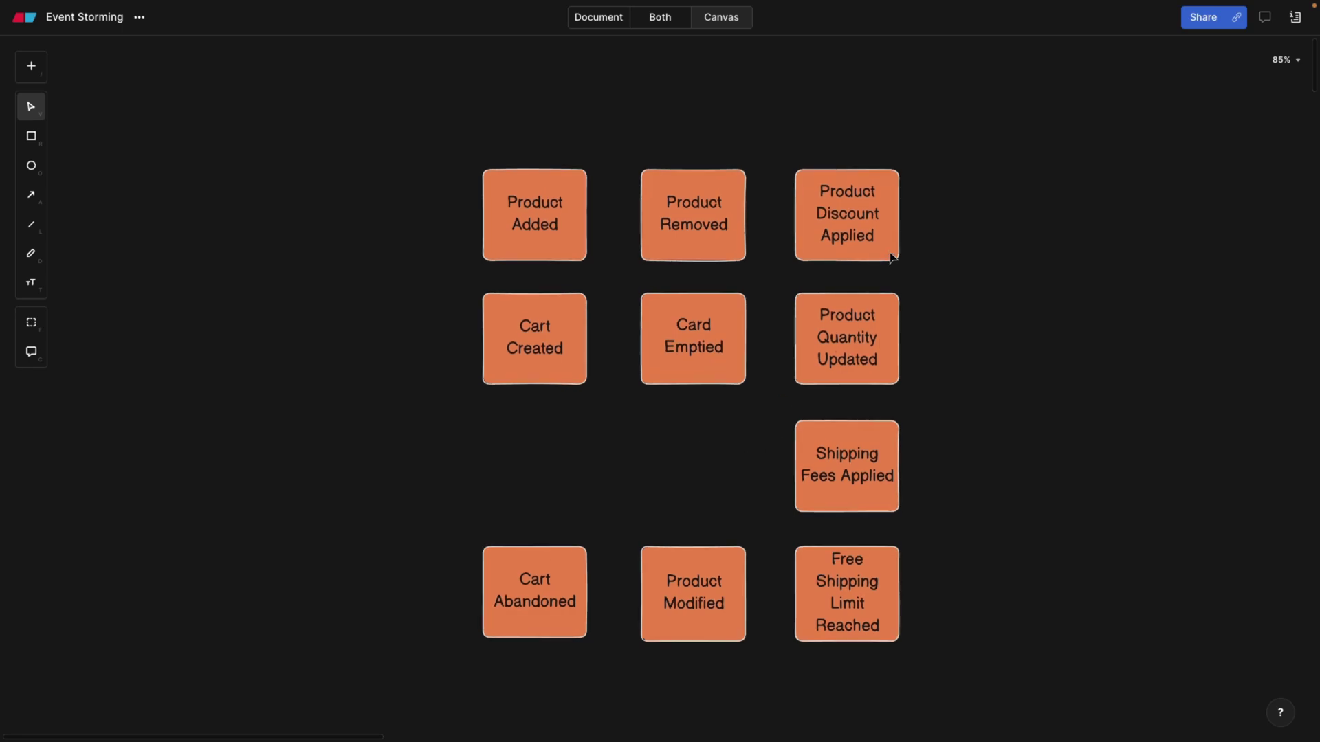
scroll(892, 258, "down", 1)
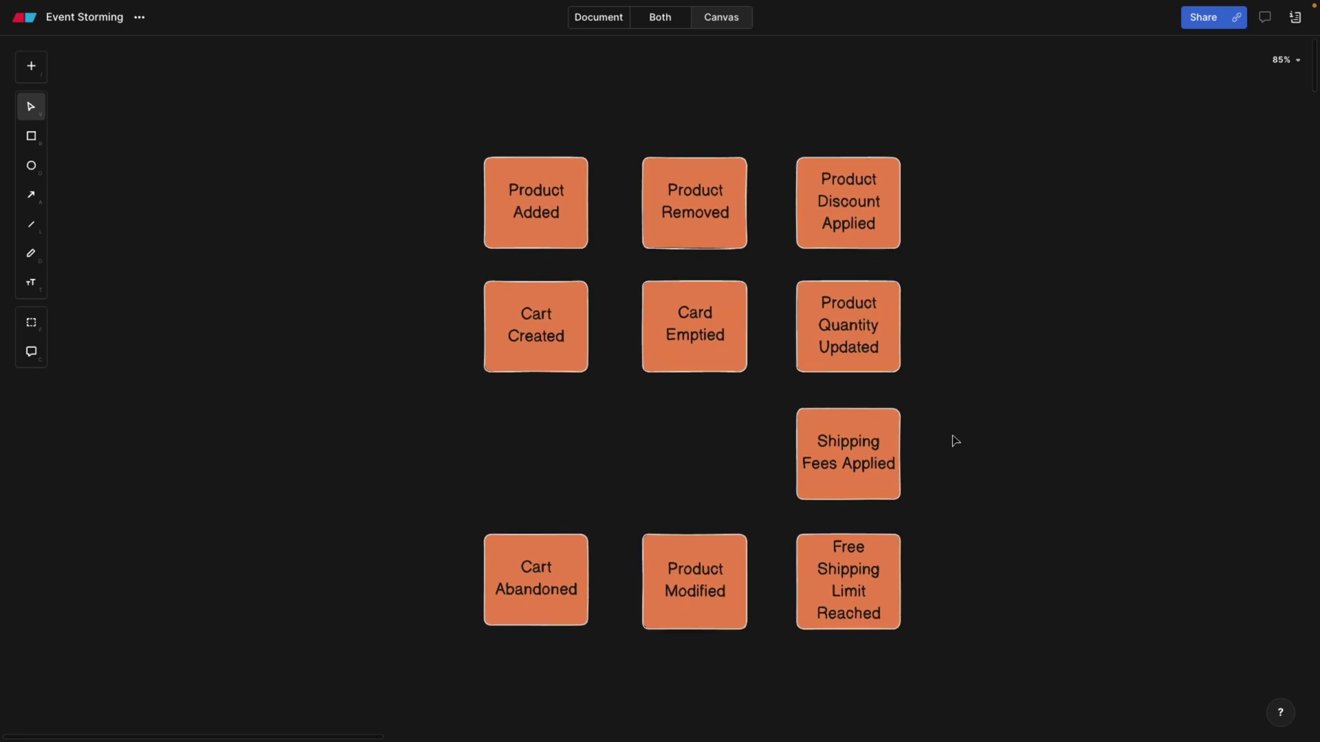
scroll(952, 442, "up", 10)
scroll(885, 547, "down", 10)
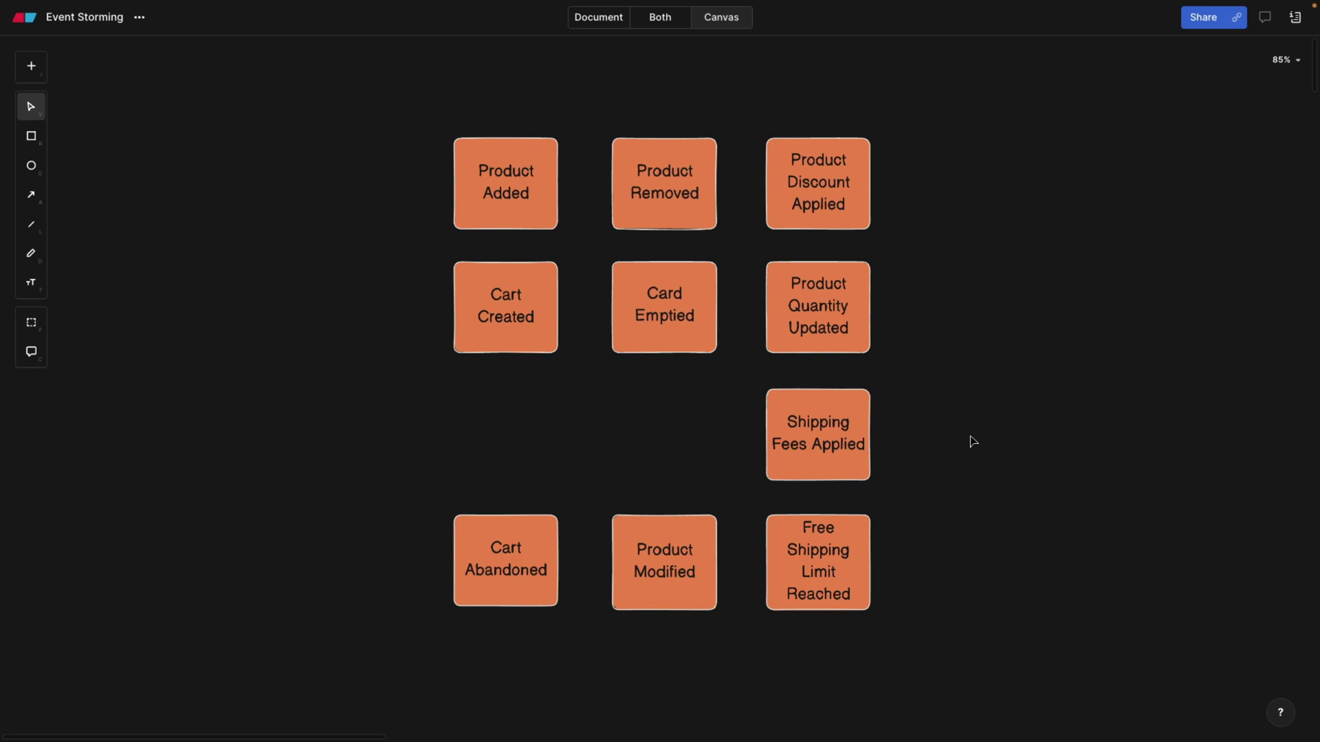
scroll(973, 442, "up", 5)
scroll(973, 442, "down", 3)
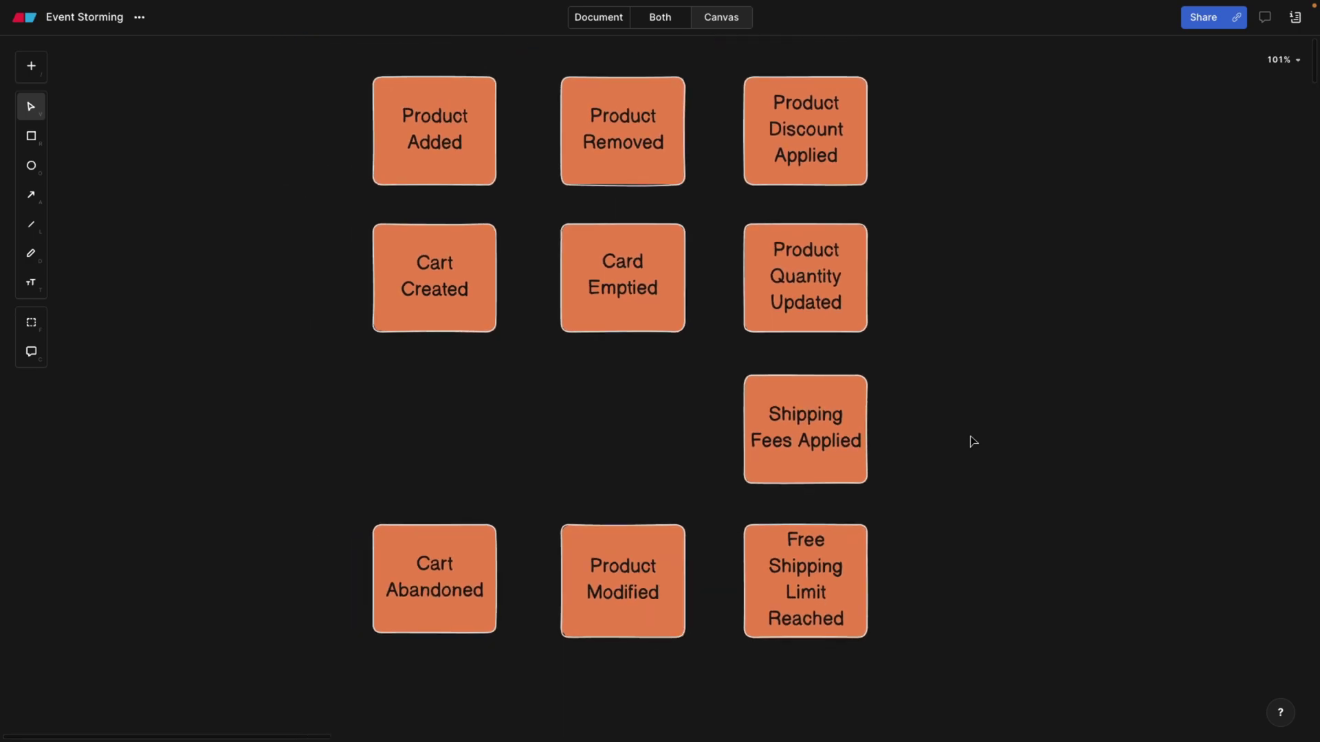
scroll(990, 454, "left", 1)
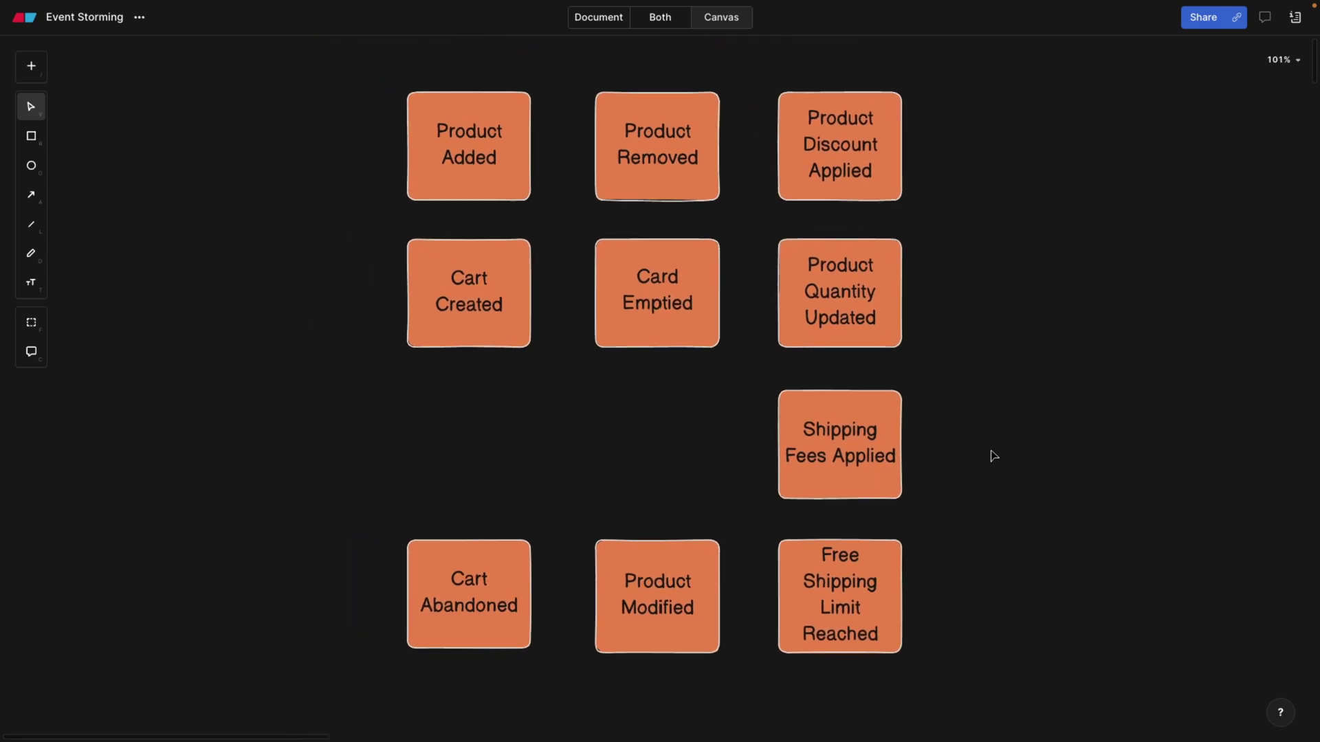
scroll(993, 456, "down", 2)
scroll(993, 456, "right", 1)
scroll(994, 456, "up", 2)
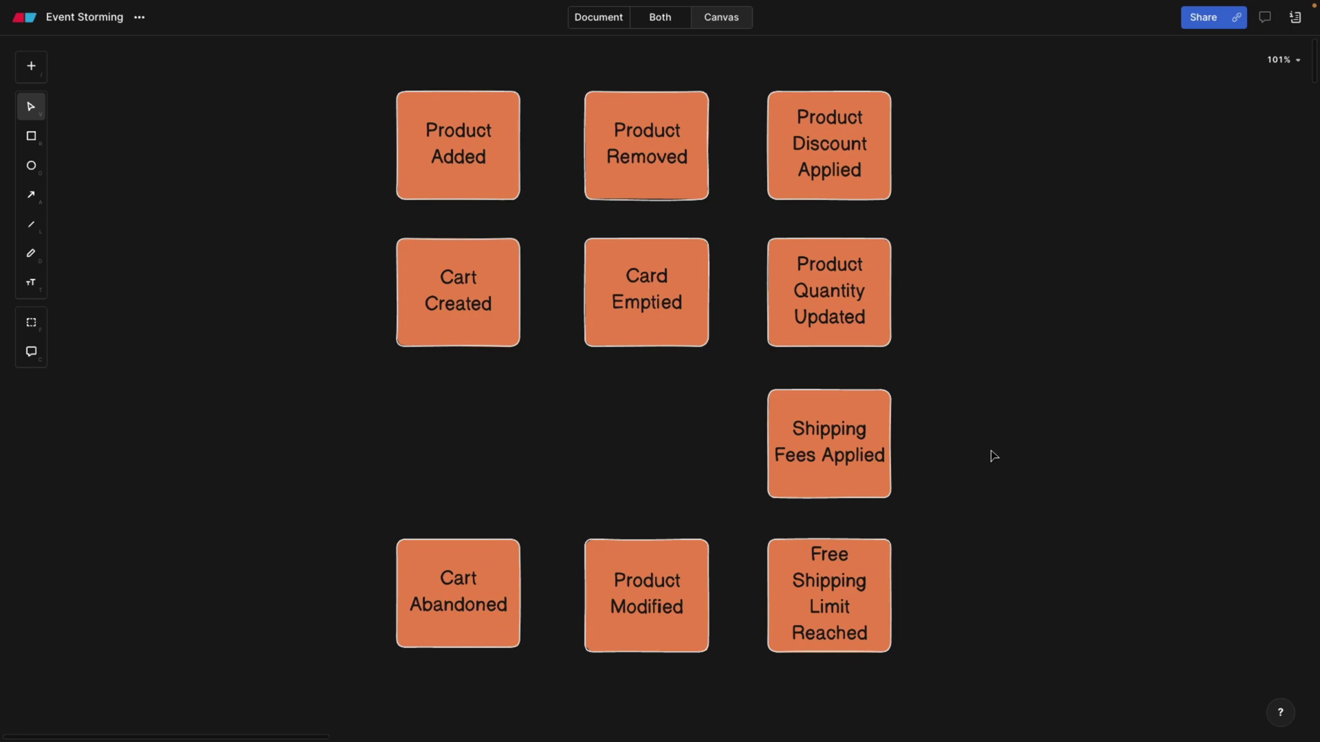
scroll(993, 455, "down", 15)
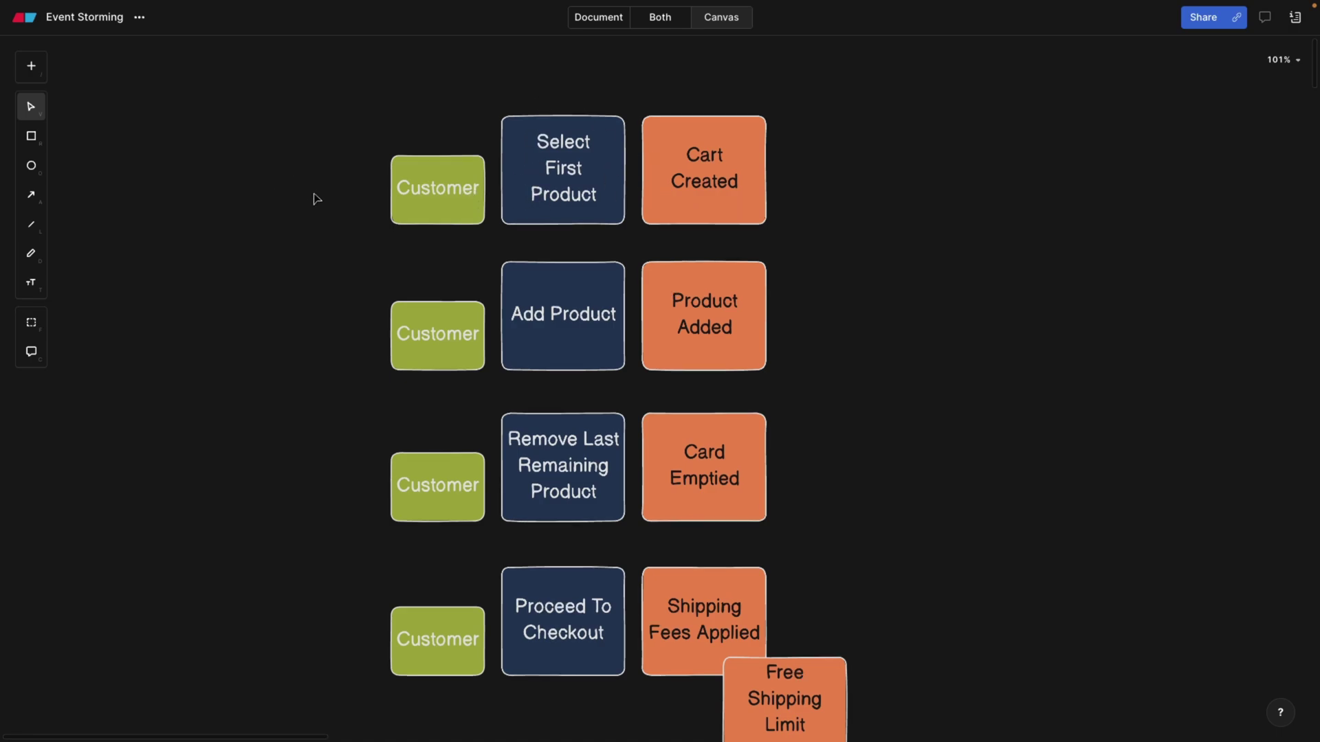
scroll(316, 200, "down", 1)
scroll(316, 199, "down", 2)
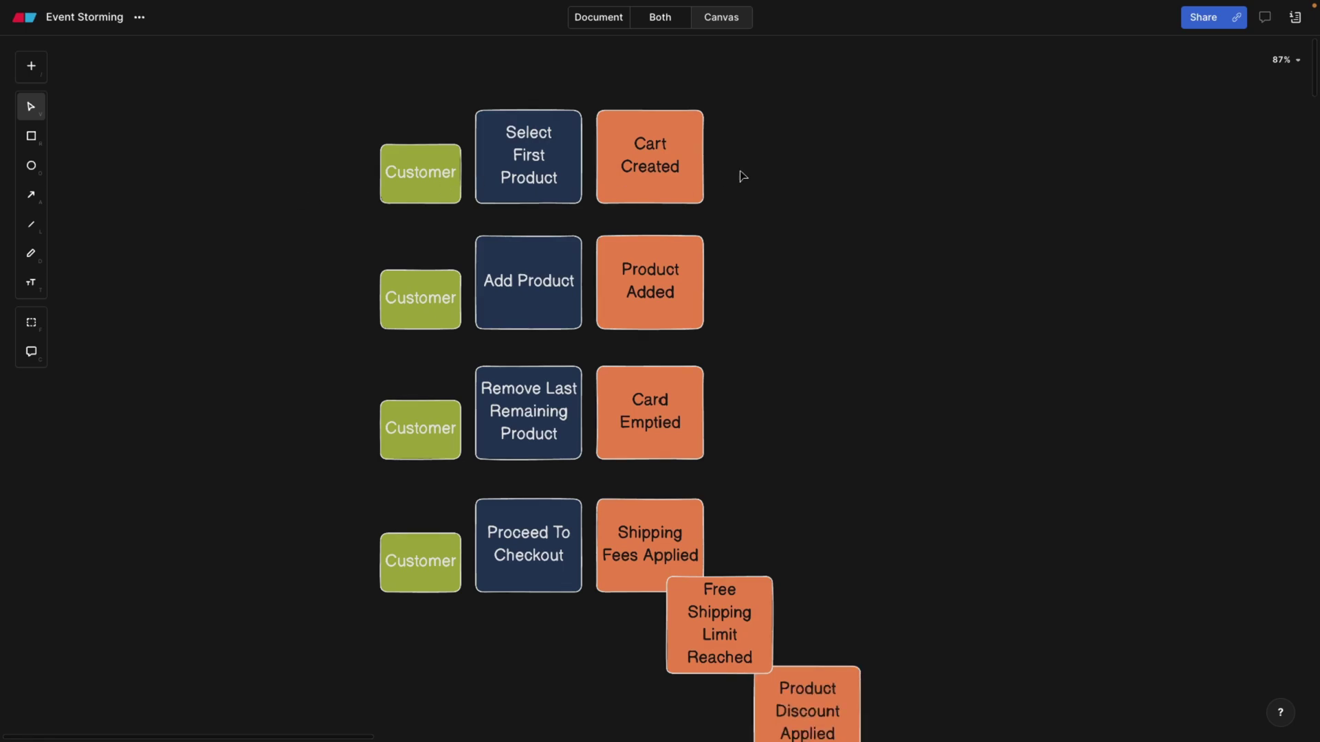
scroll(624, 198, "down", 1)
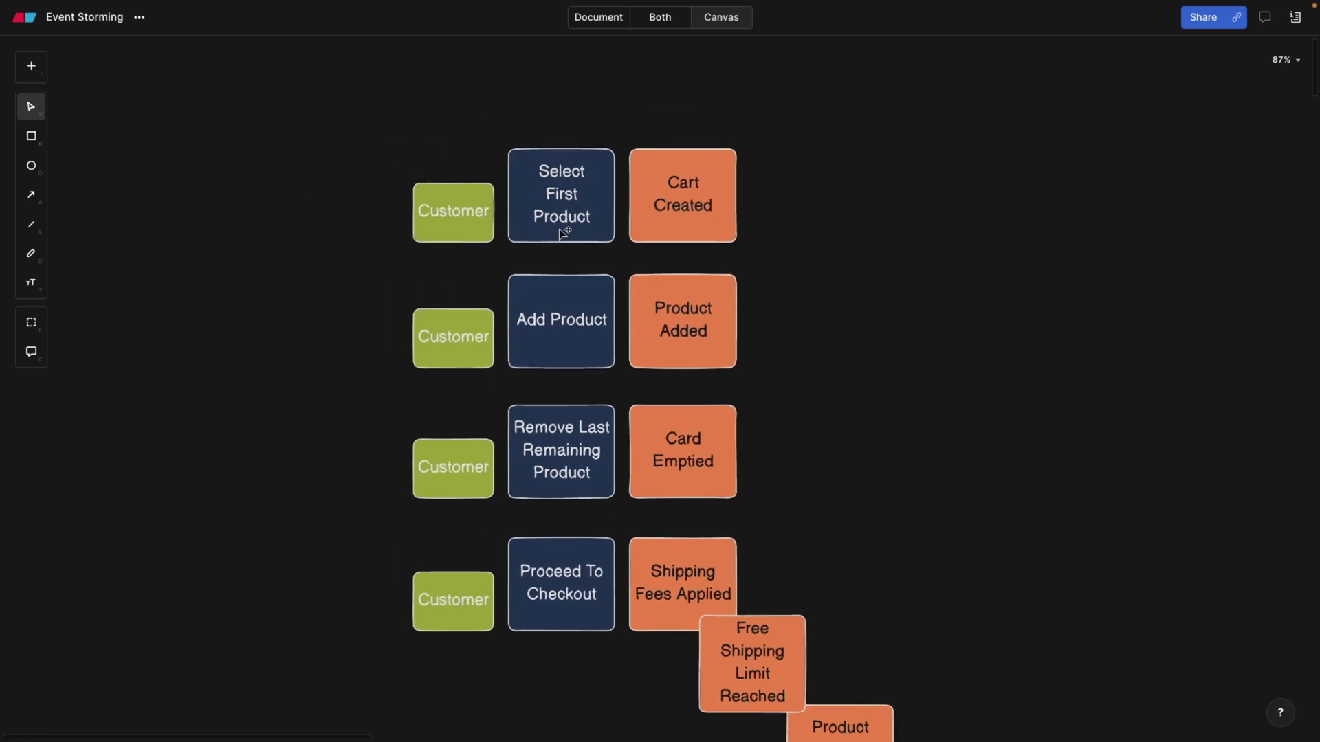
left_click(453, 217)
left_click(537, 168)
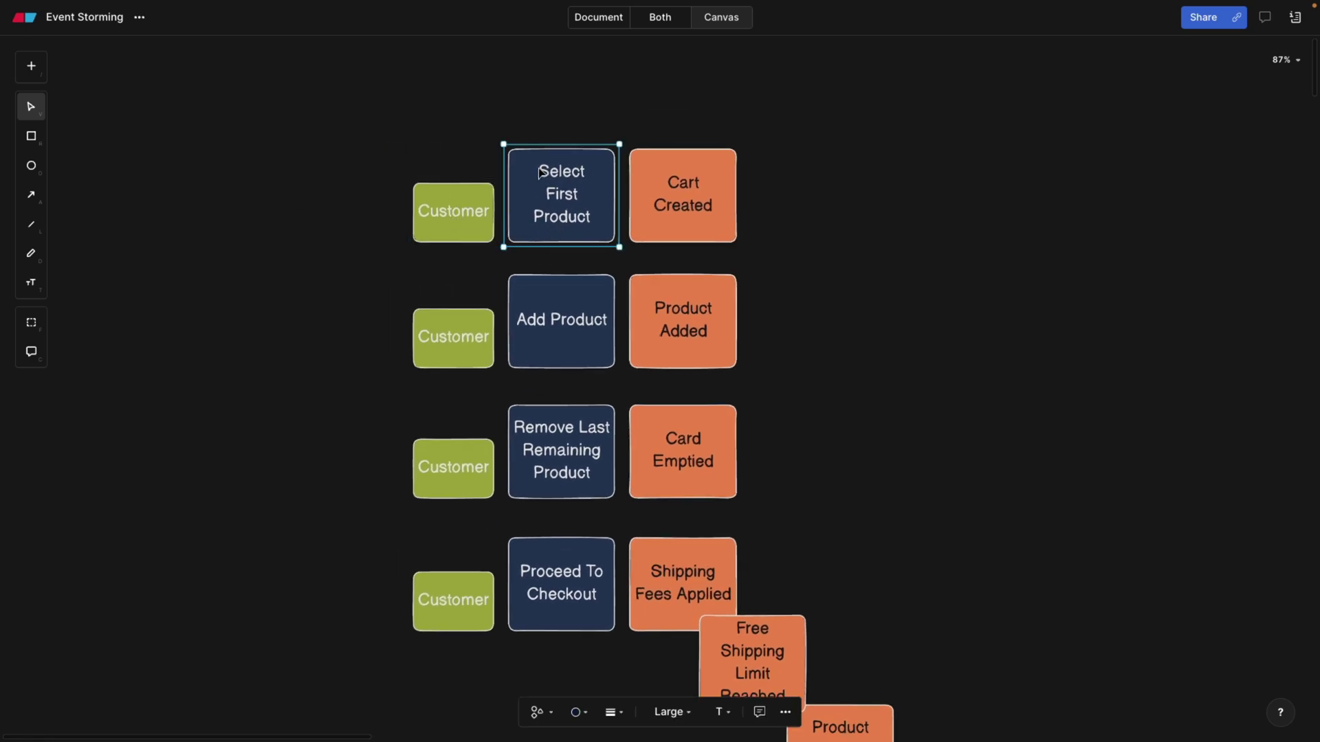
scroll(536, 169, "up", 5)
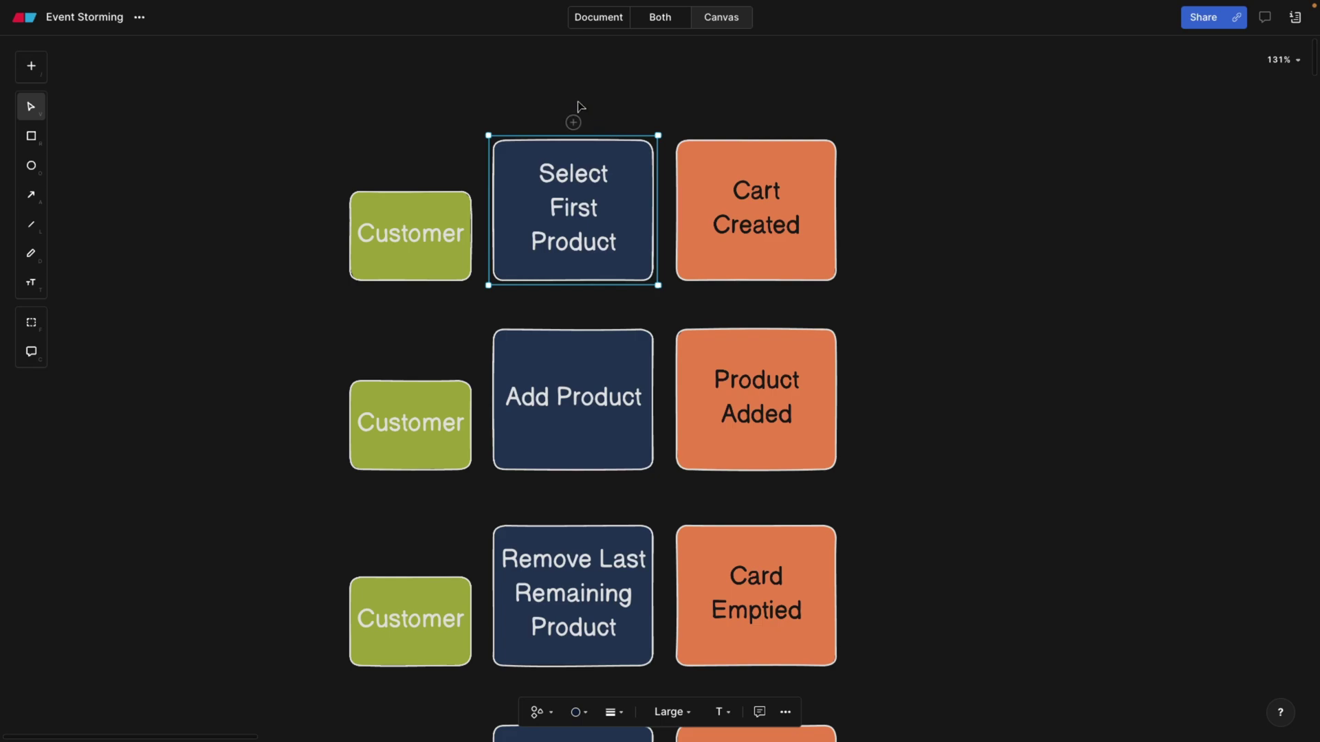
left_click(412, 228)
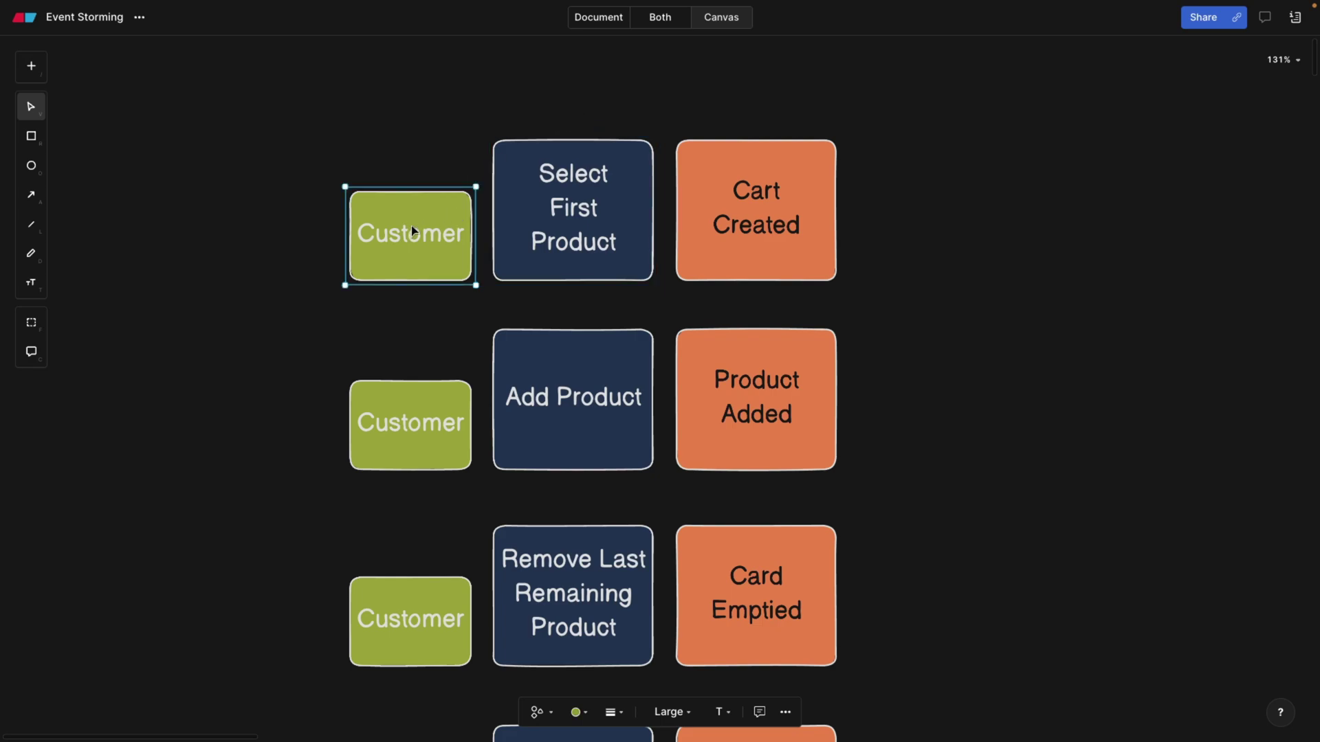
left_click(548, 203)
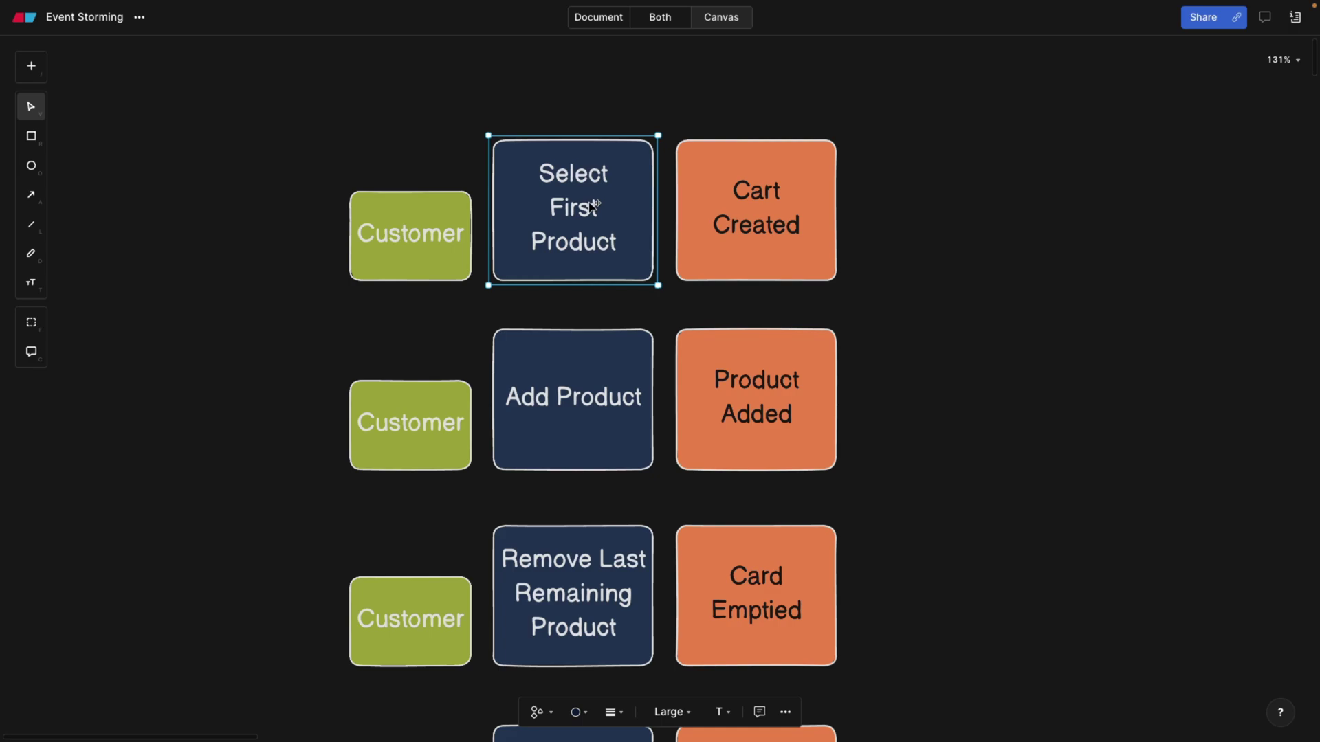
left_click(736, 212)
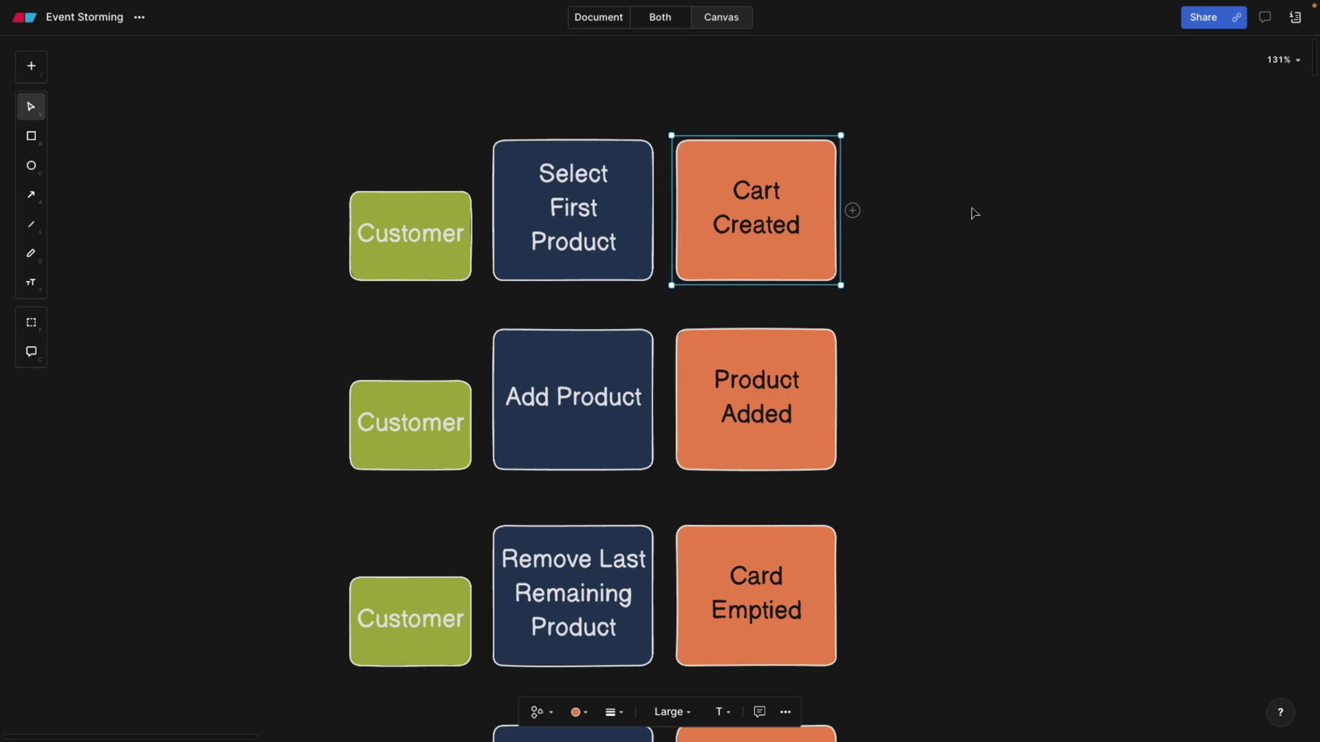
double_click(769, 225)
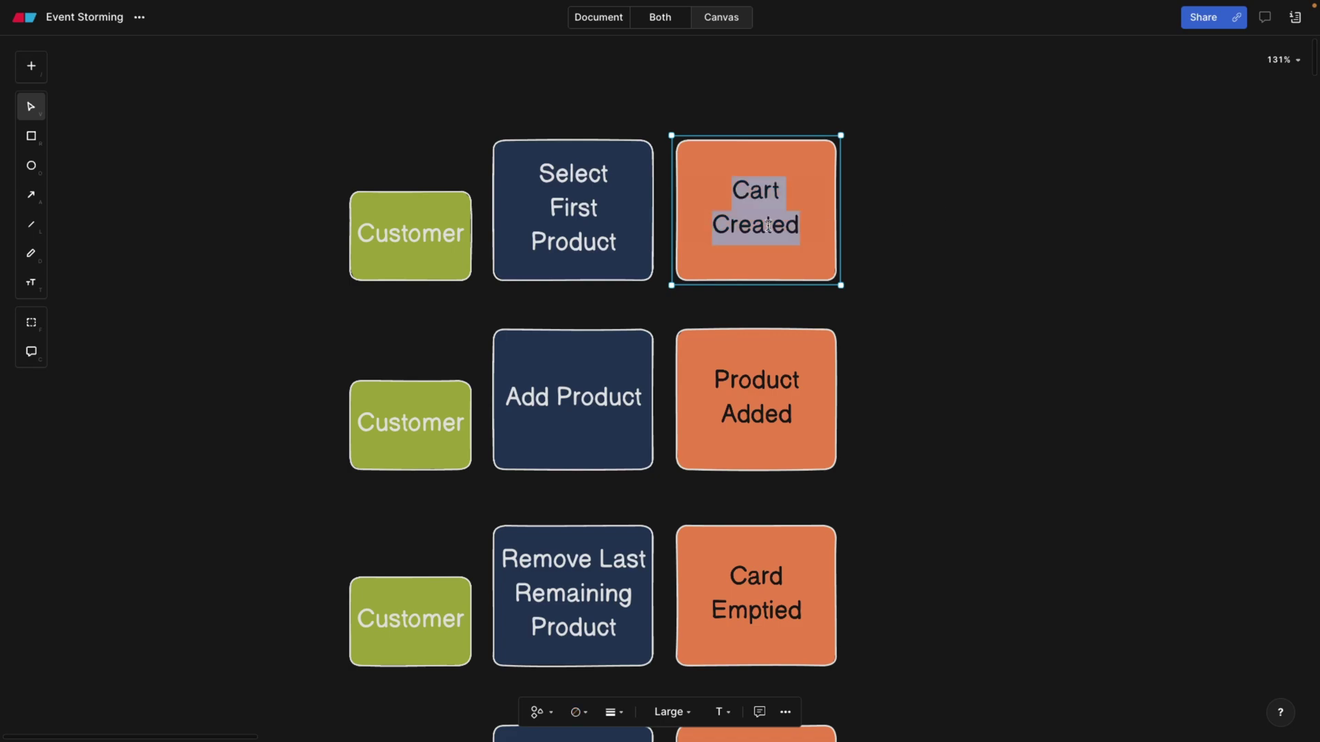
left_click(860, 219)
scroll(661, 333, "down", 1)
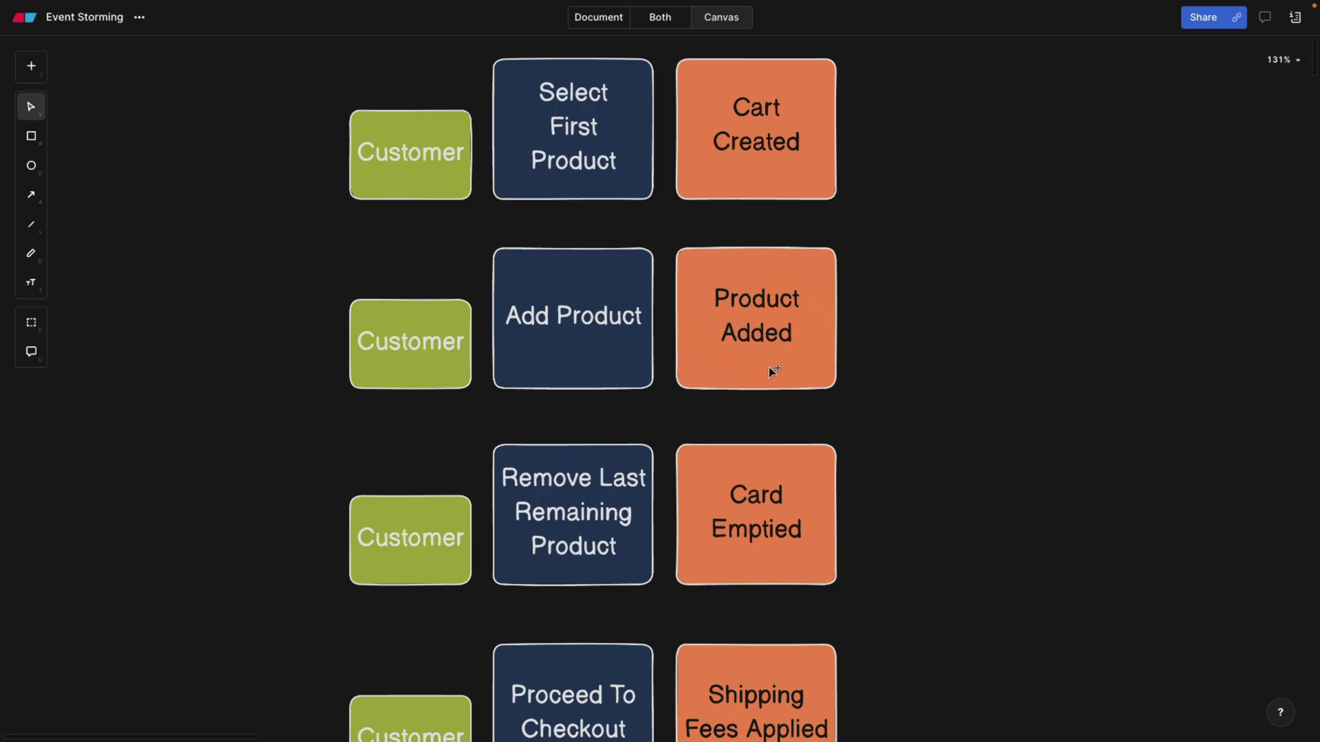
scroll(770, 370, "down", 2)
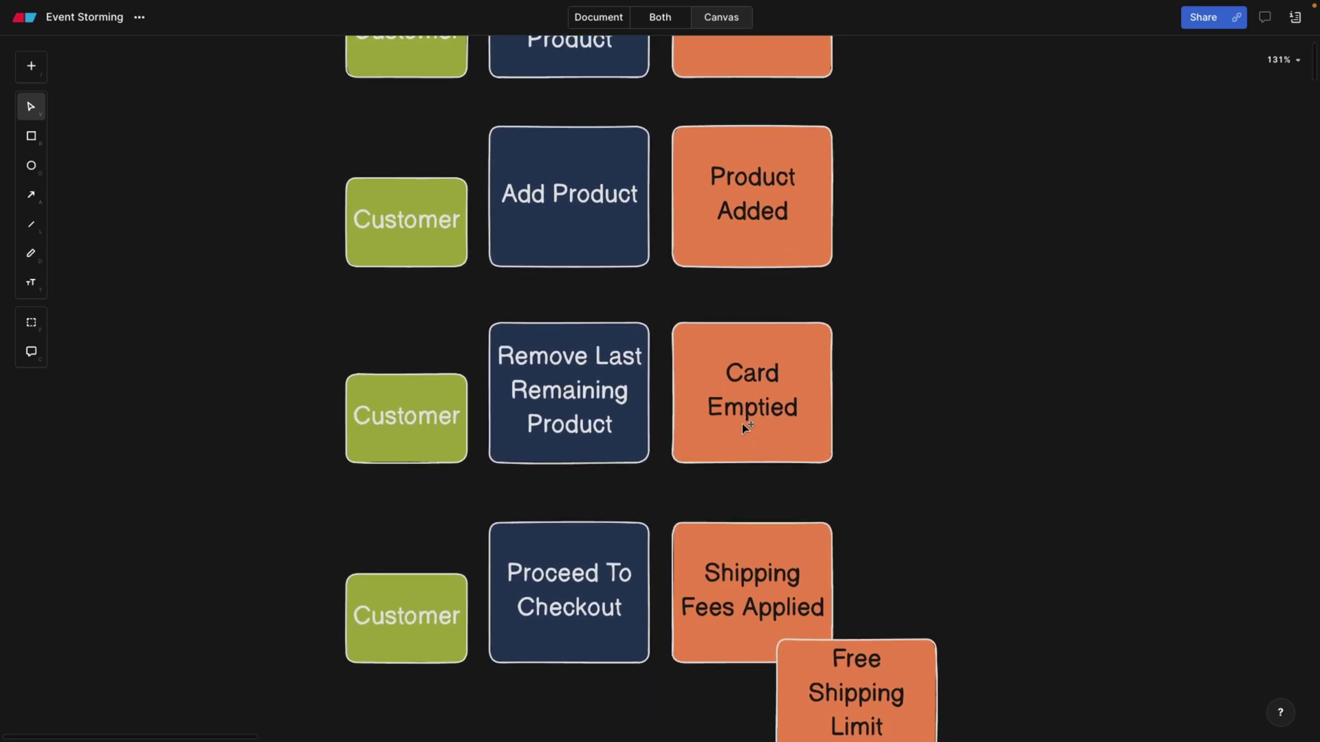
scroll(743, 423, "down", 3)
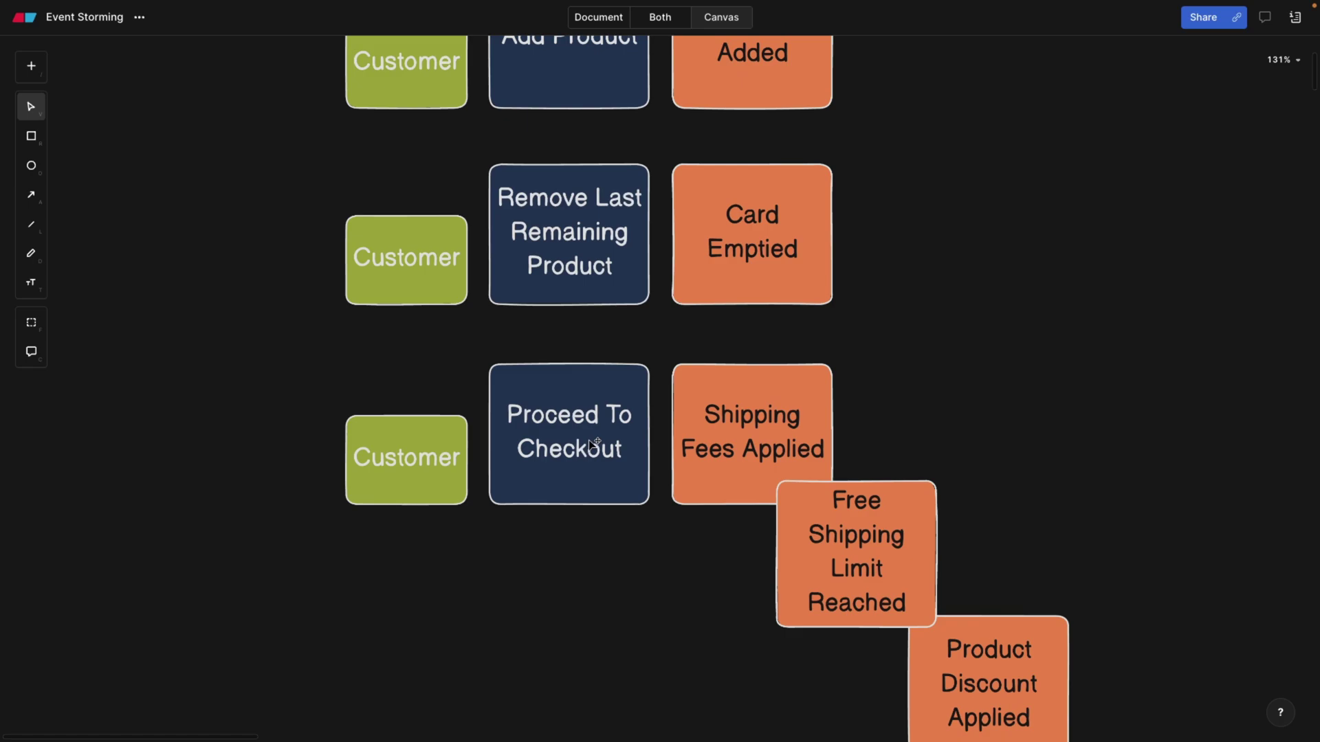
scroll(788, 476, "down", 3)
scroll(788, 476, "right", 2)
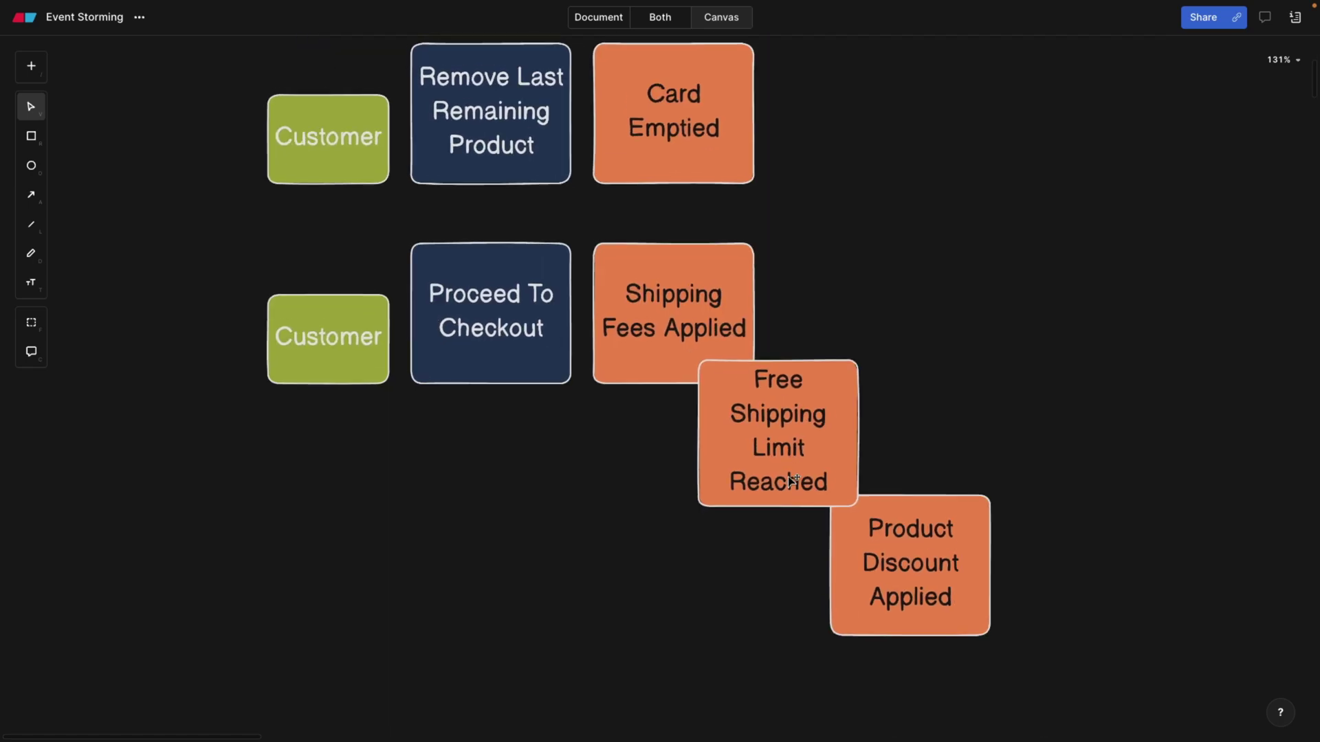
Step: Inspect the Proceed To Checkout, Customer, Free Shipping Limit Reached and Product Discount Applied stickies
left_click(482, 306)
left_click(307, 333)
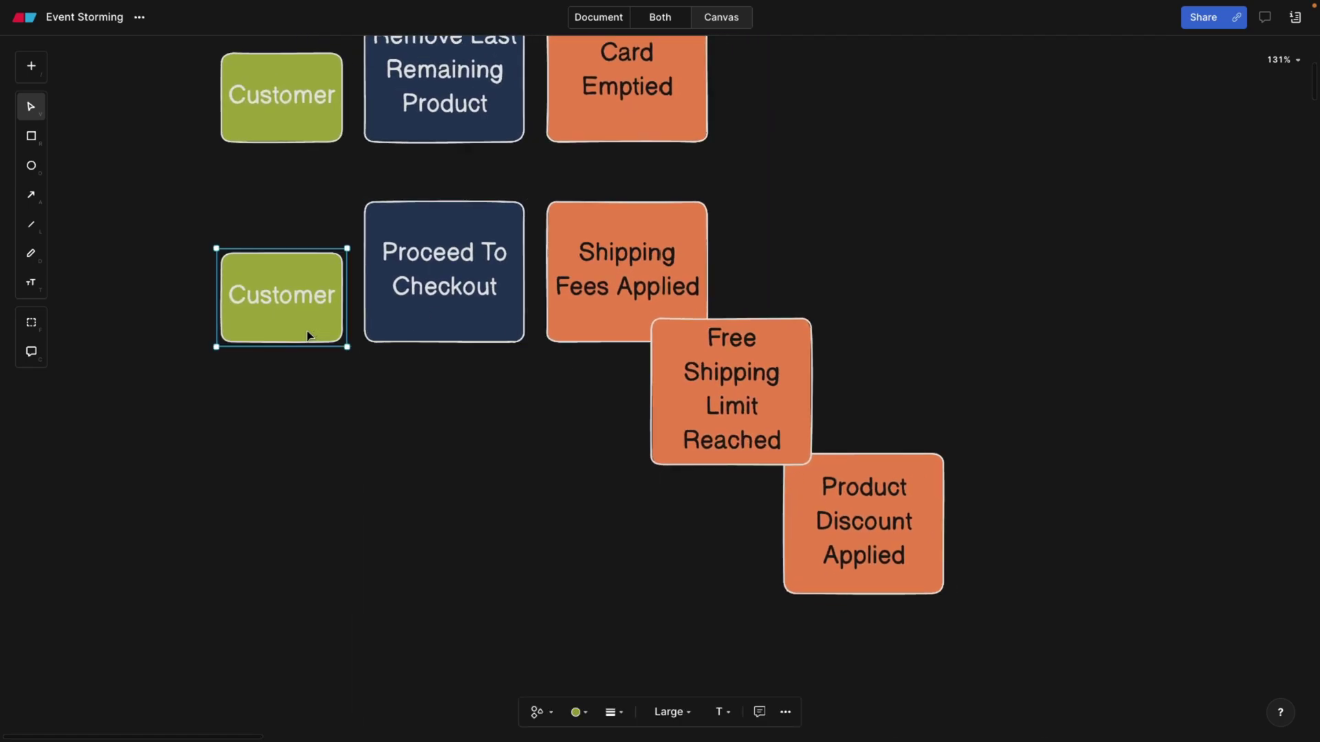
left_click(492, 422)
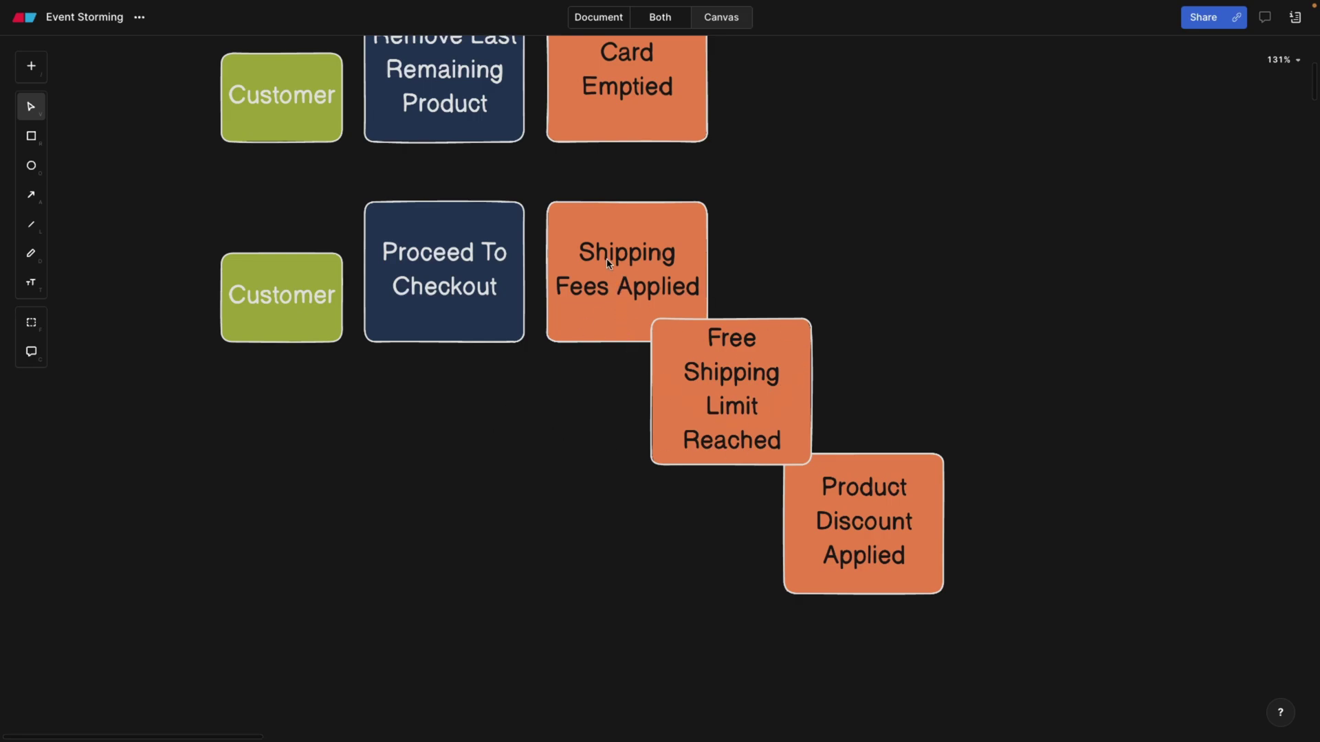
left_click(715, 392)
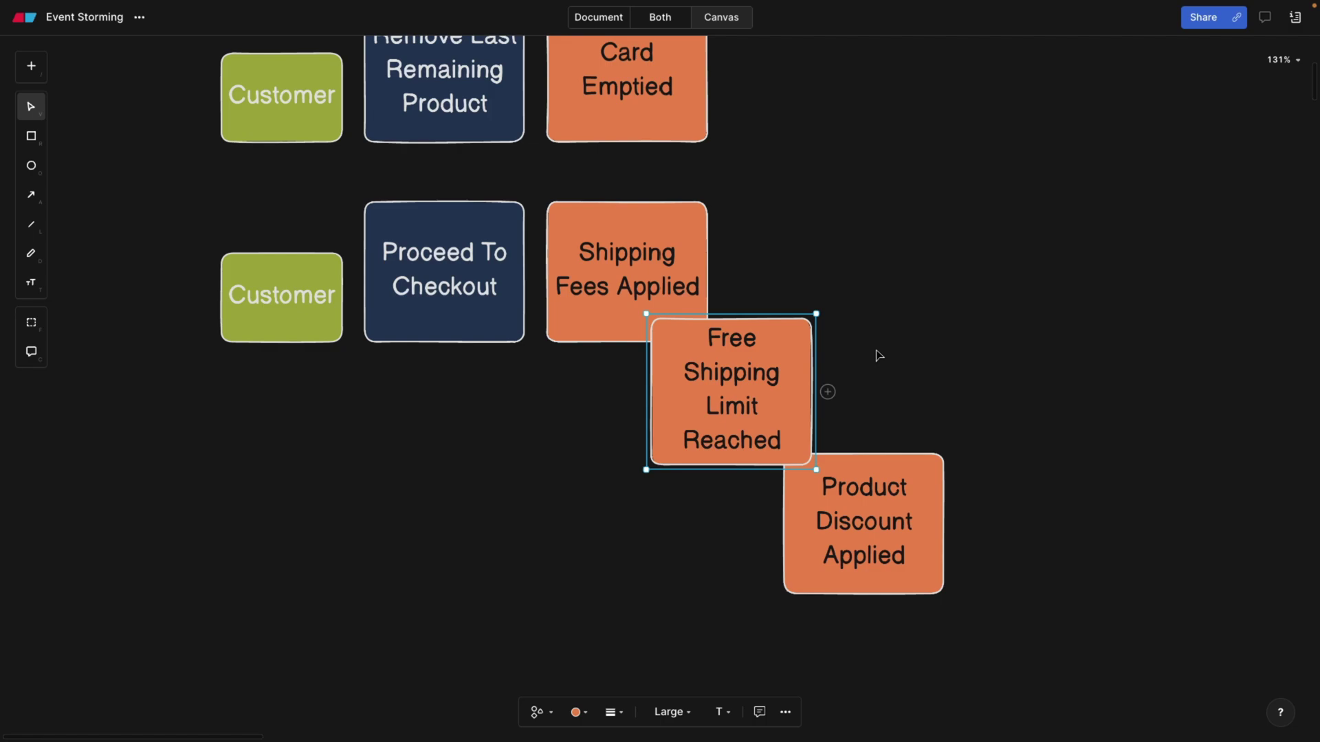
scroll(879, 356, "down", 2)
left_click(848, 422)
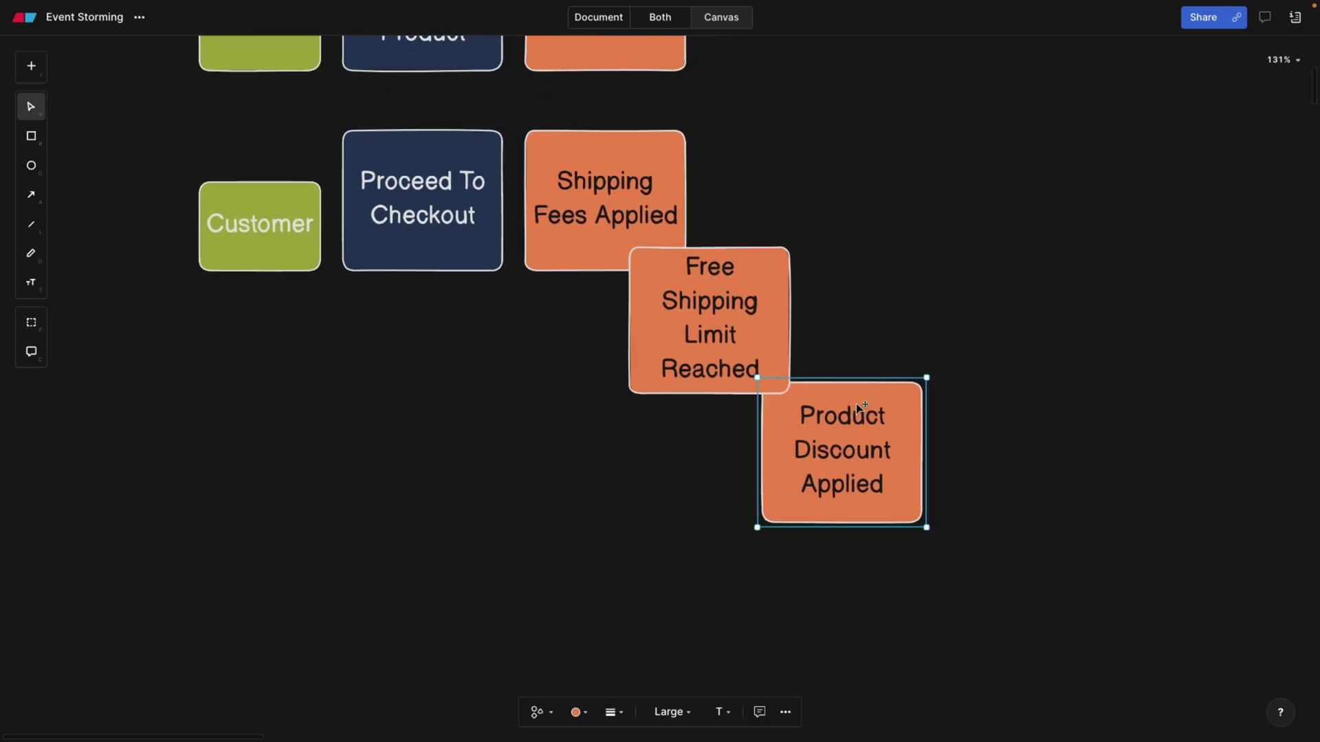
left_click(874, 363)
scroll(875, 362, "left", 2)
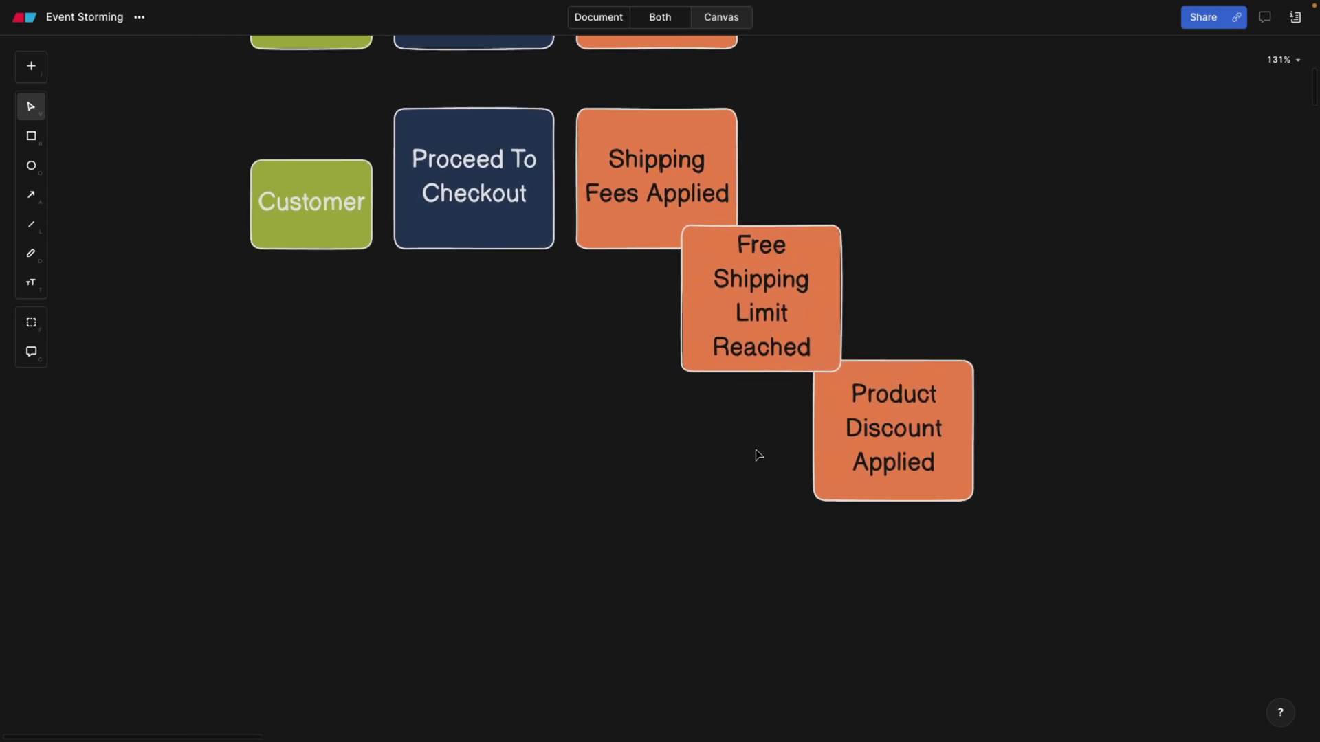
scroll(758, 455, "up", 1)
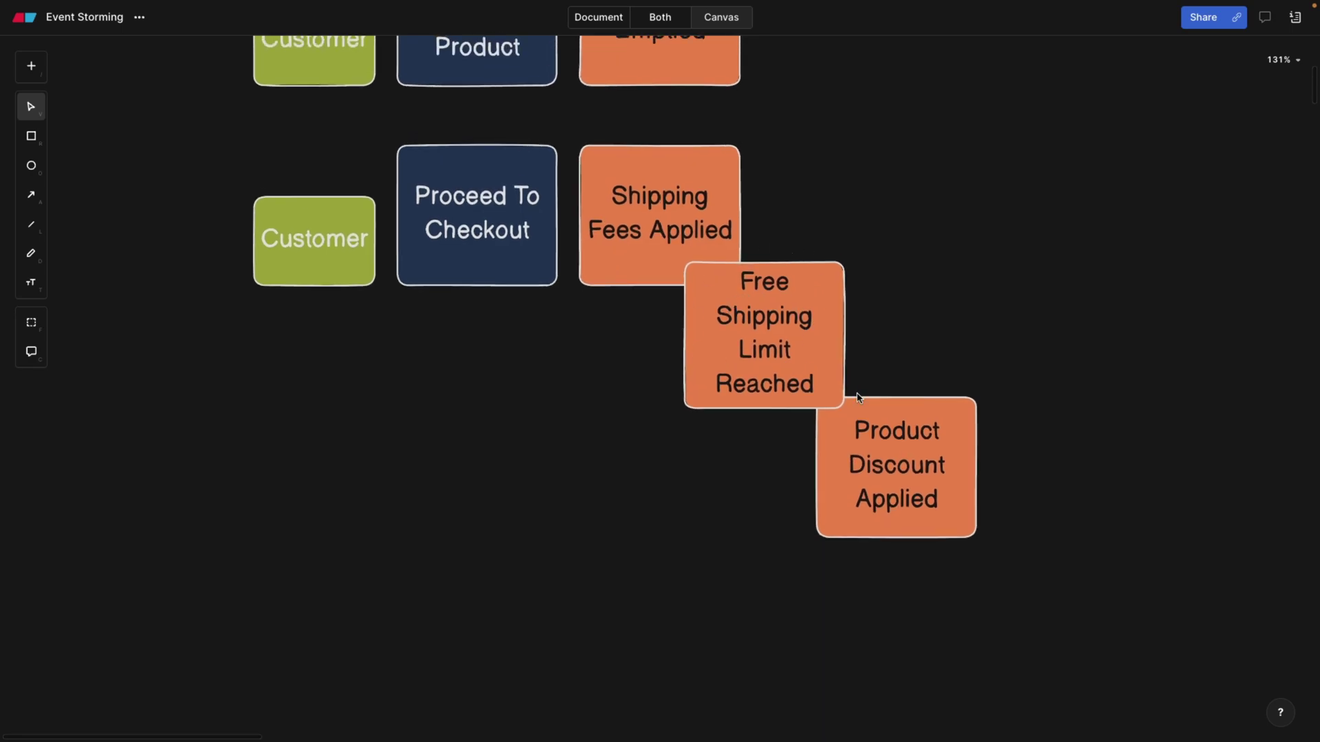
scroll(718, 491, "down", 1)
Step: Move Free Shipping Limit Reached, then Product Discount Applied, into a column under Shipping Fees Applied
left_click_drag(739, 412, 652, 425)
left_click_drag(818, 479, 613, 503)
scroll(560, 398, "left", 3)
left_click(548, 386)
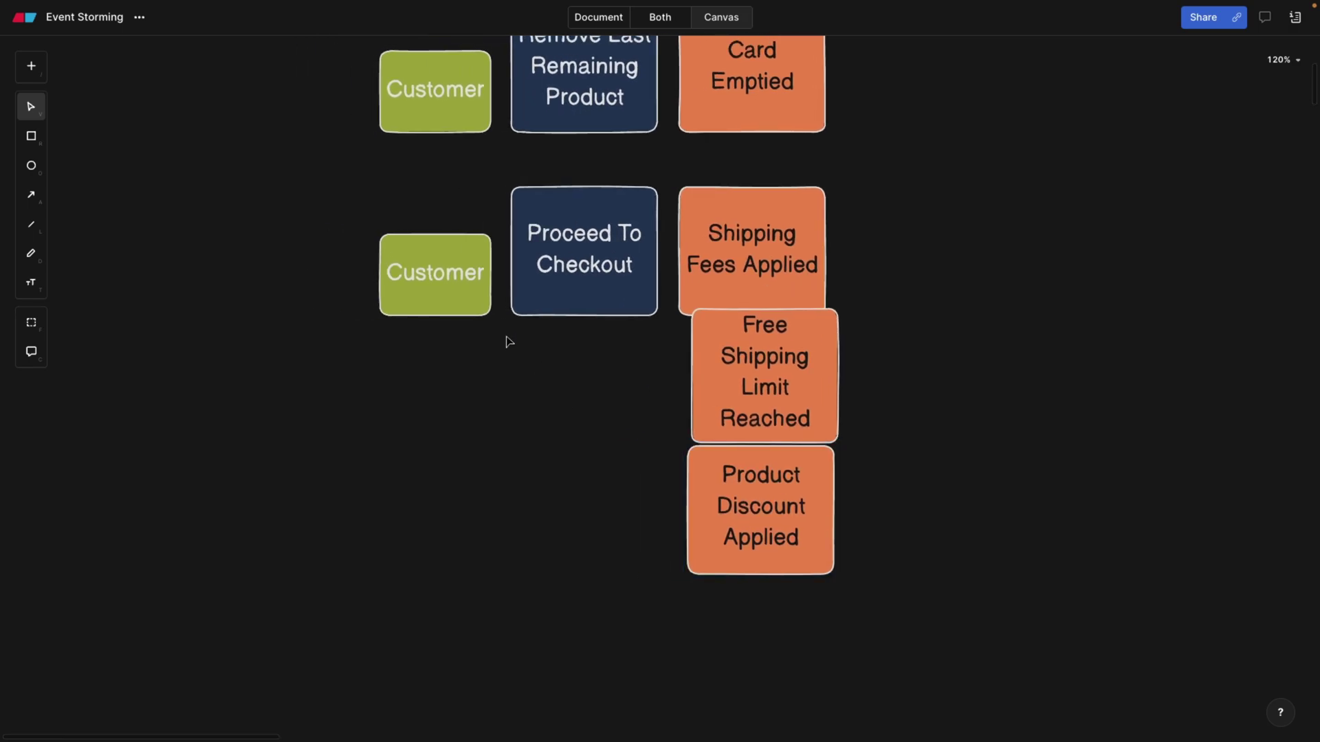
scroll(415, 374, "up", 3)
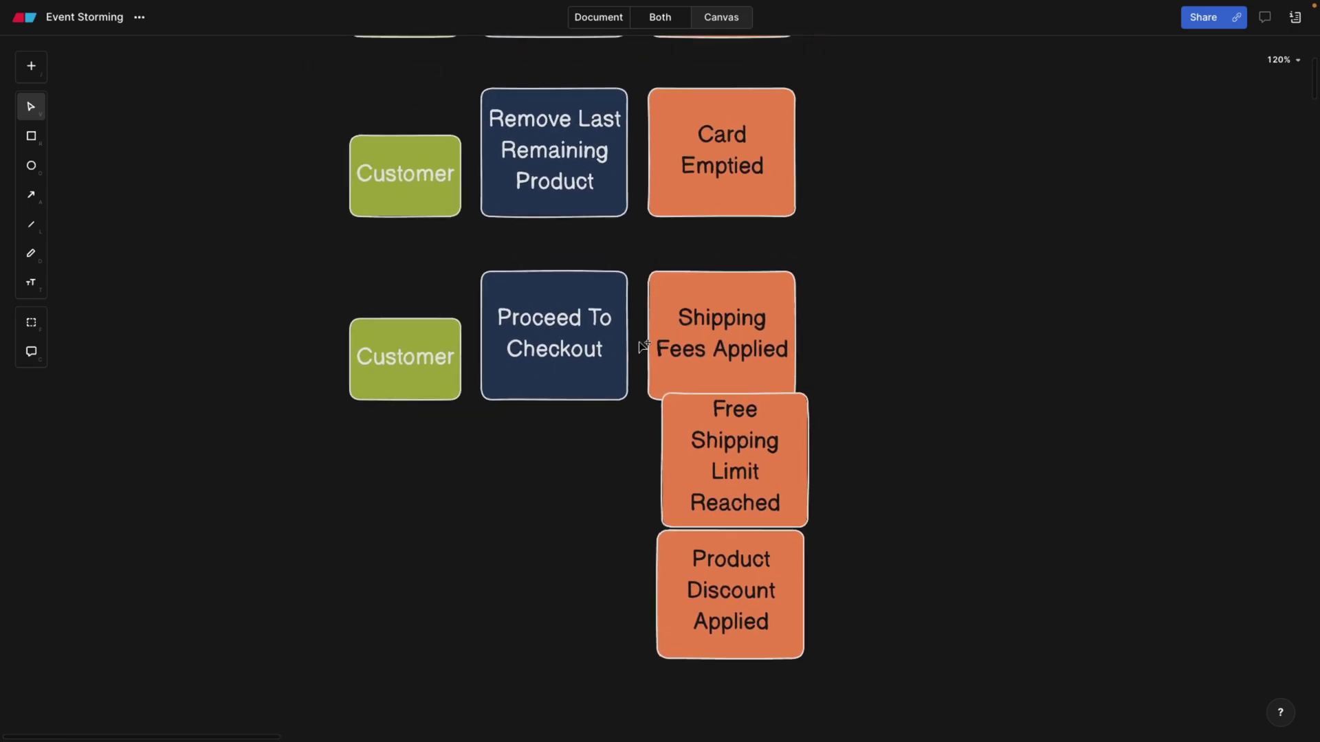
left_click(541, 322)
scroll(495, 554, "down", 20)
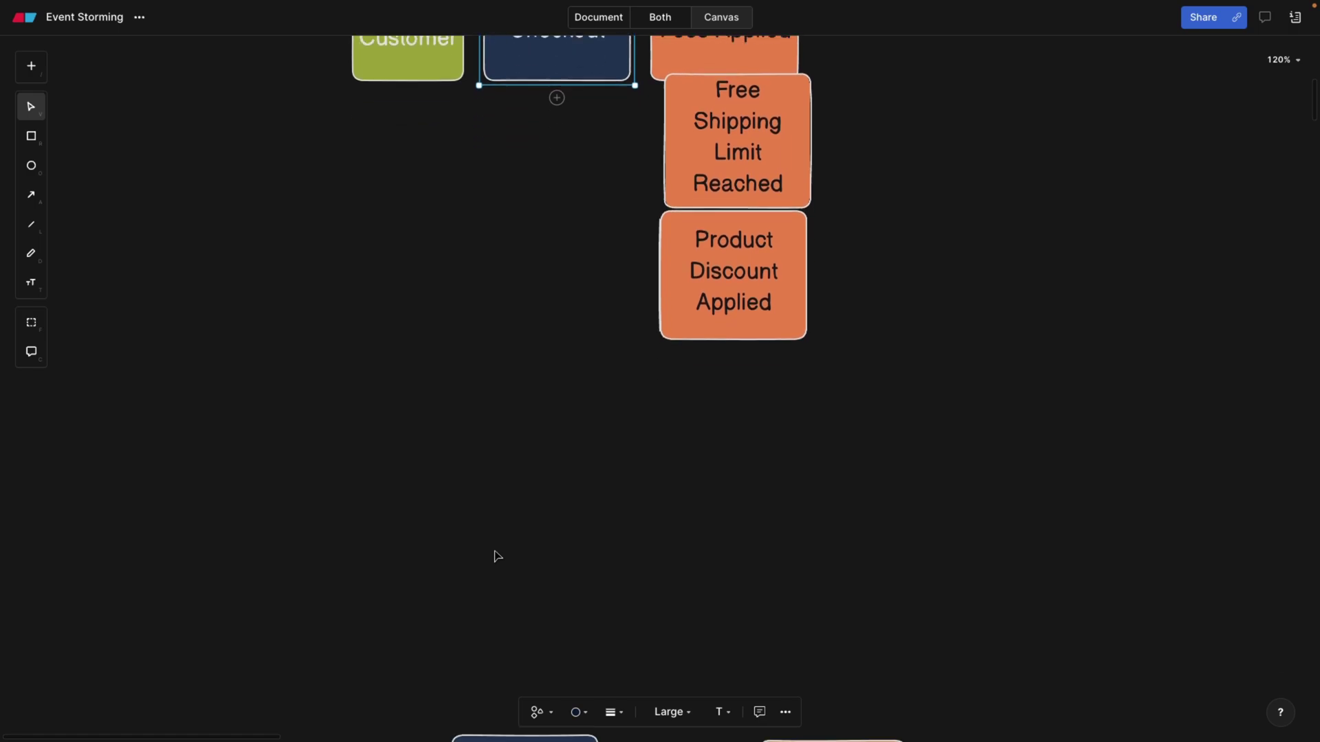
scroll(495, 554, "down", 10)
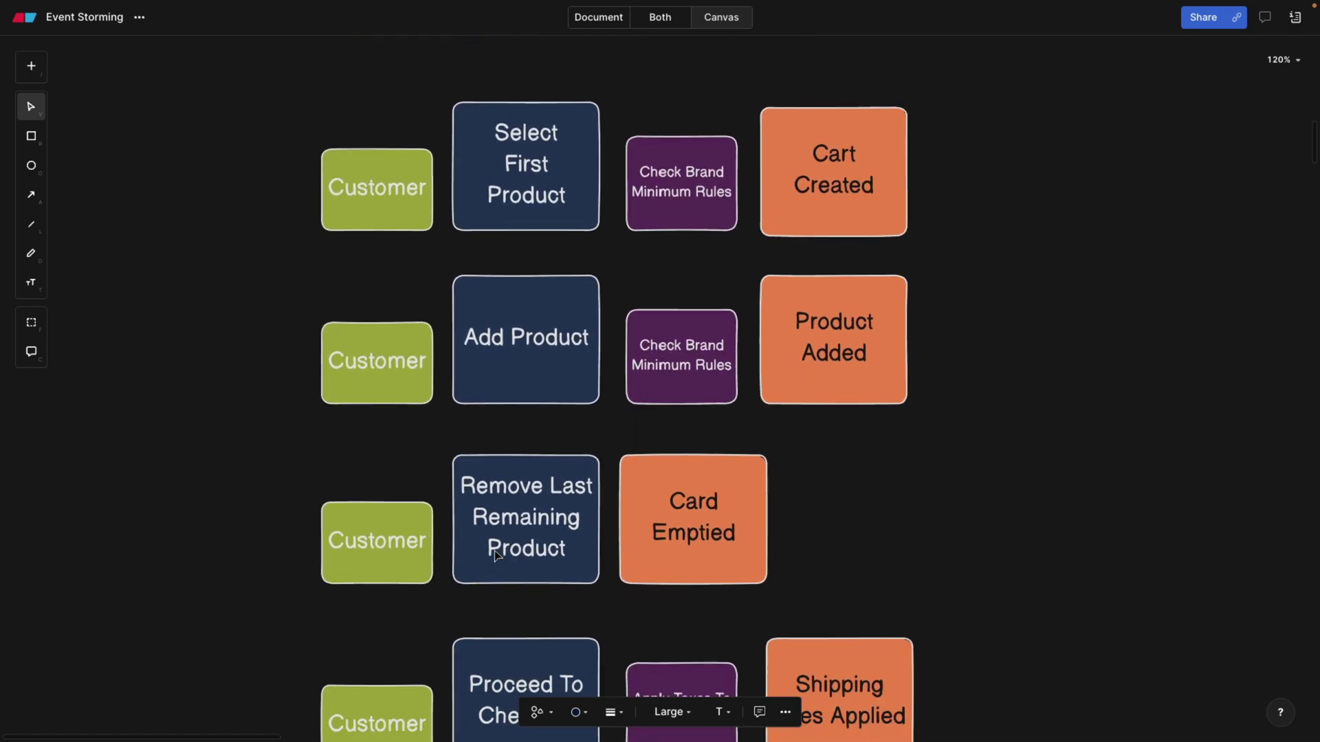
scroll(315, 285, "left", 1)
scroll(315, 285, "up", 1)
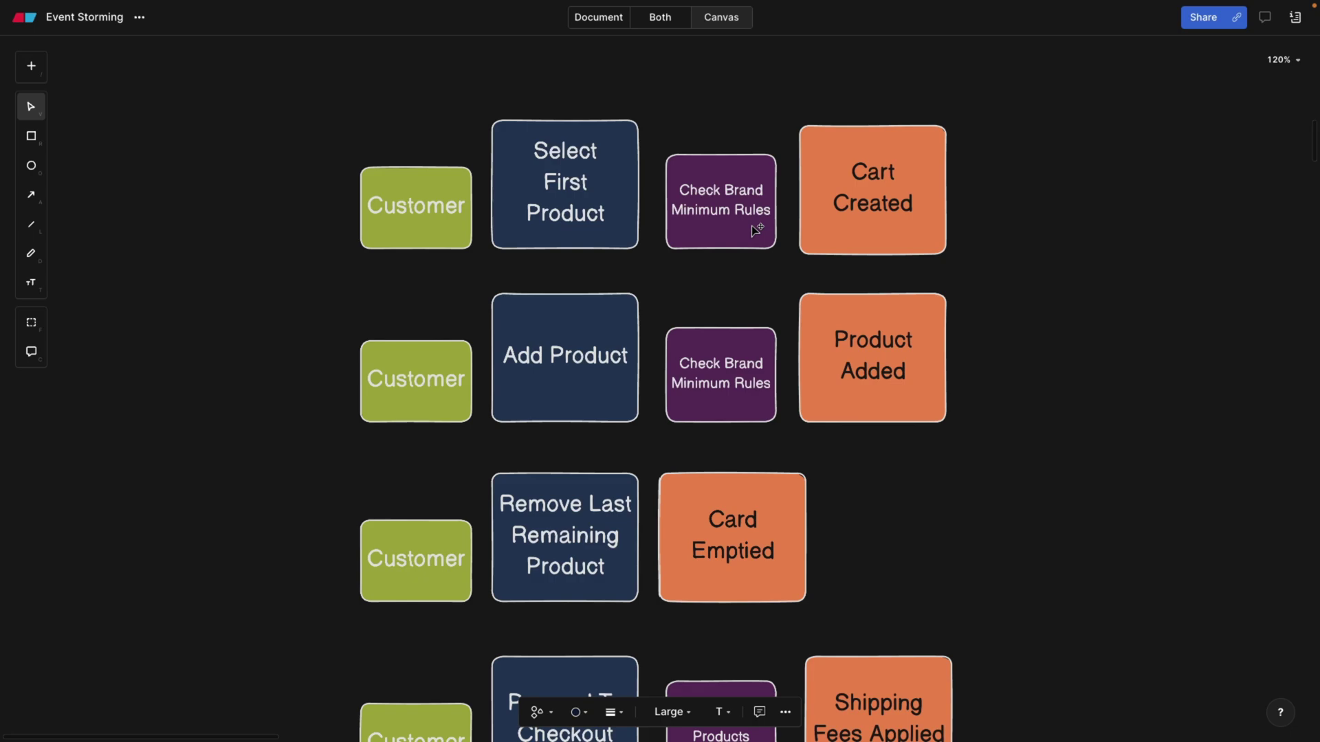
scroll(752, 226, "up", 3)
scroll(752, 225, "left", 1)
scroll(753, 225, "up", 1)
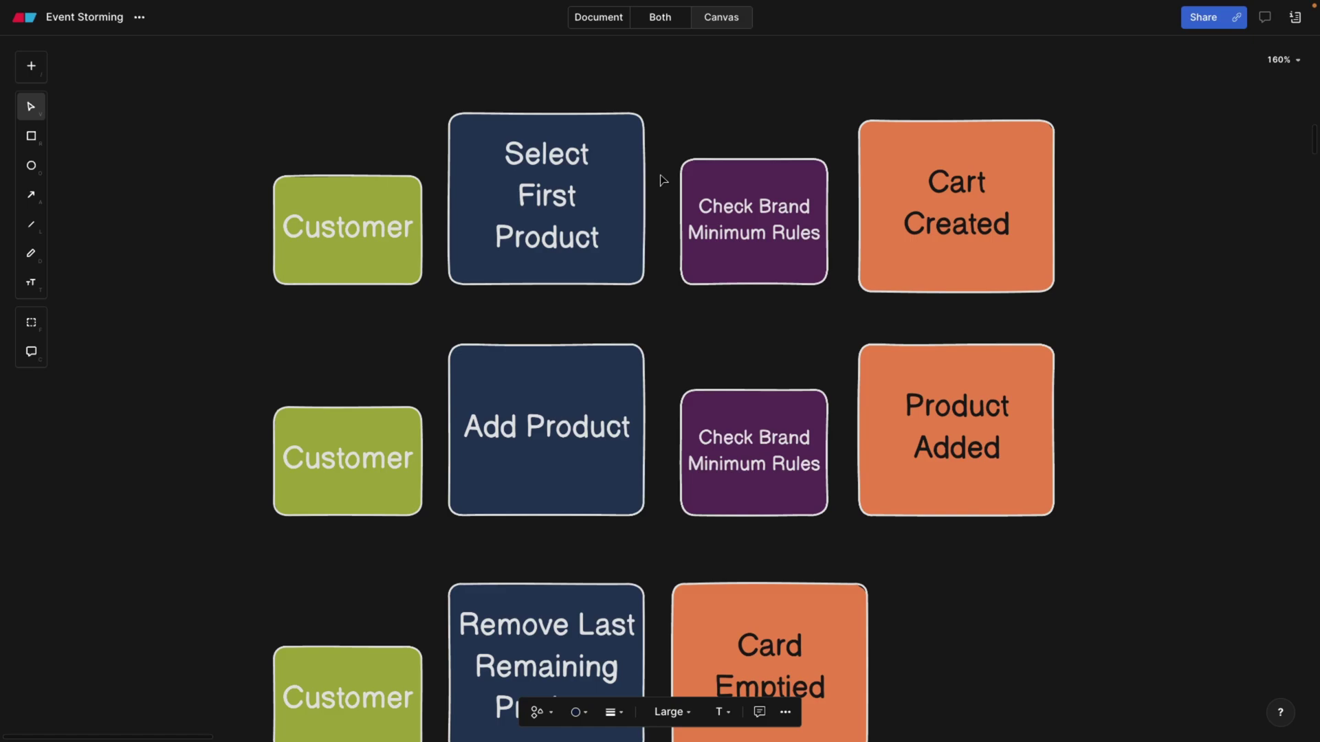
scroll(665, 243, "up", 1)
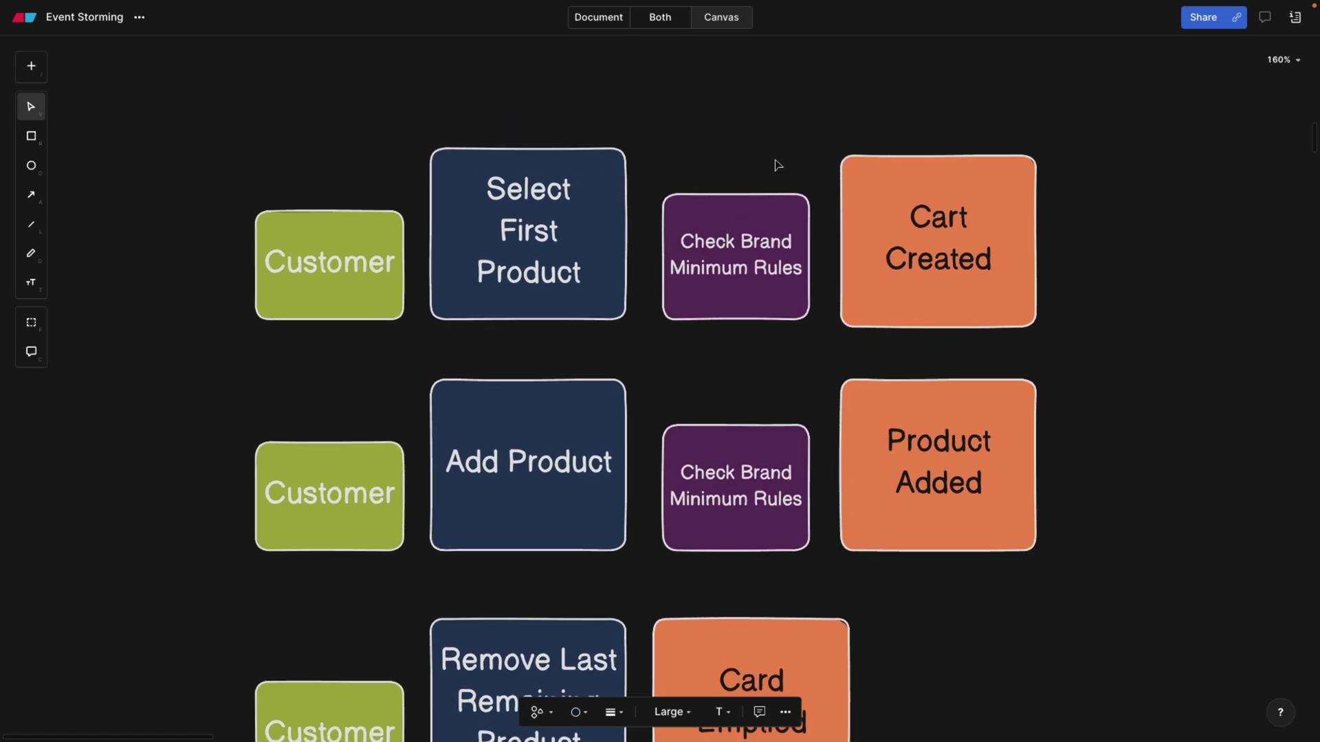
scroll(759, 155, "down", 1)
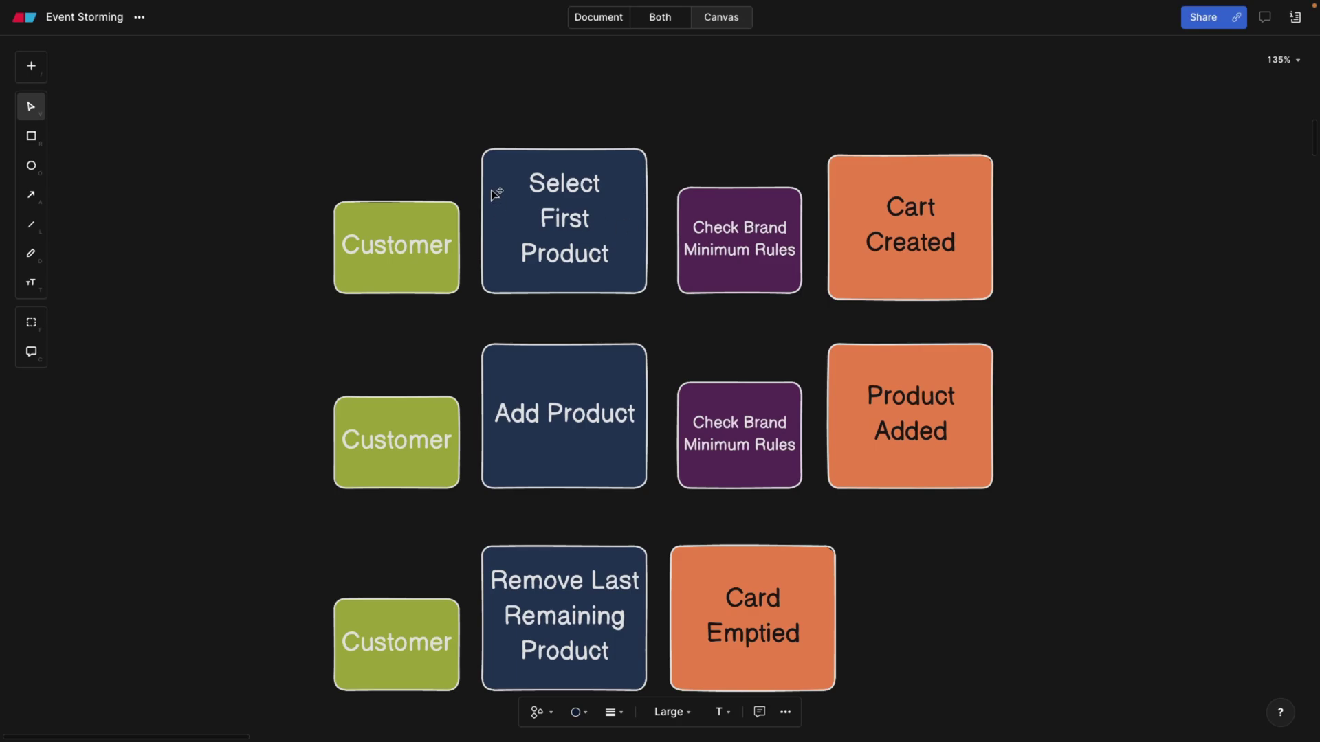
left_click(559, 183)
left_click(700, 213)
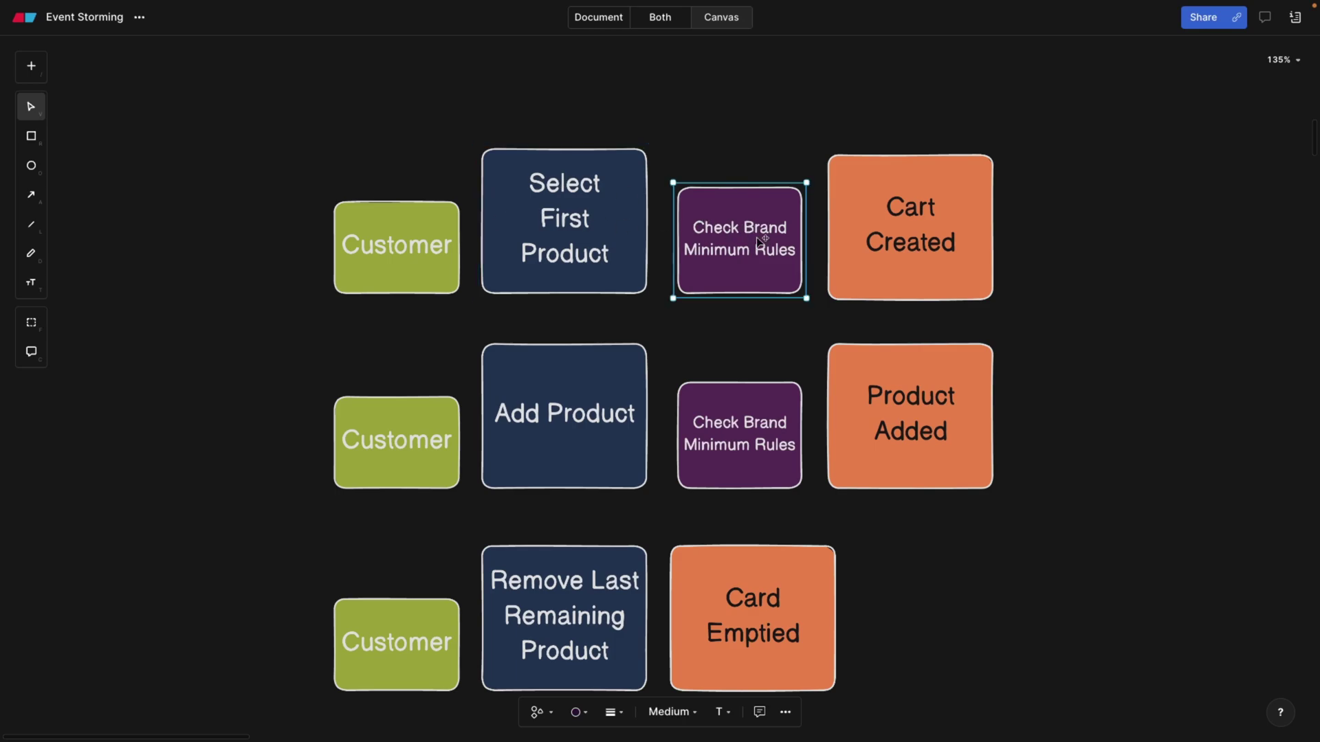
scroll(759, 239, "up", 2)
scroll(759, 241, "down", 4)
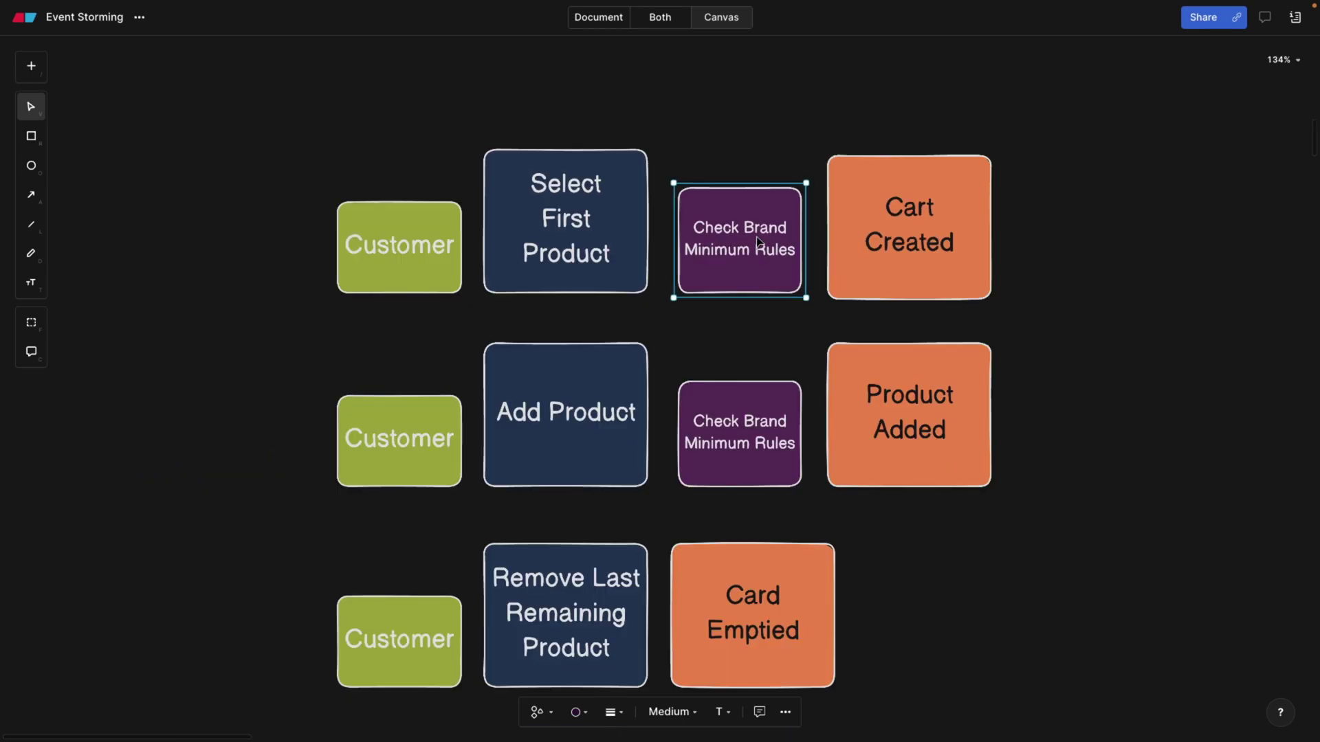
left_click(760, 298)
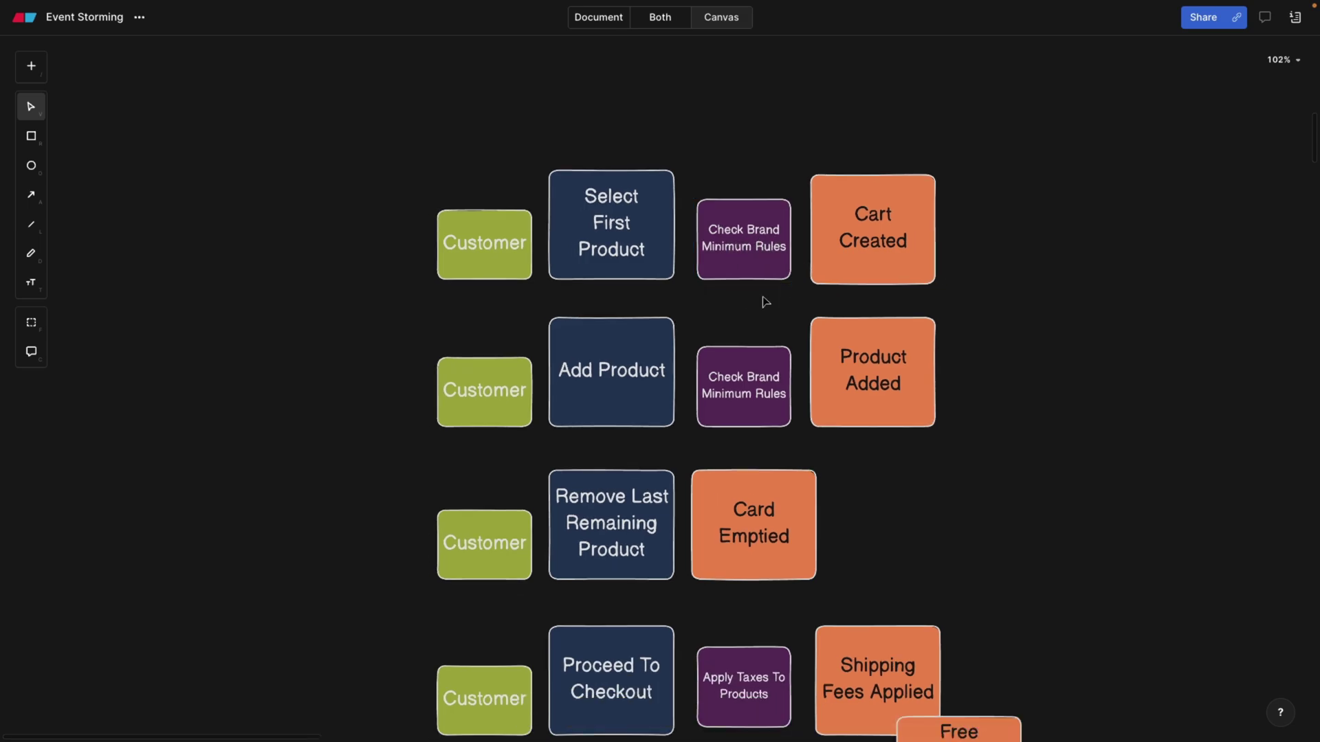
scroll(760, 297, "up", 2)
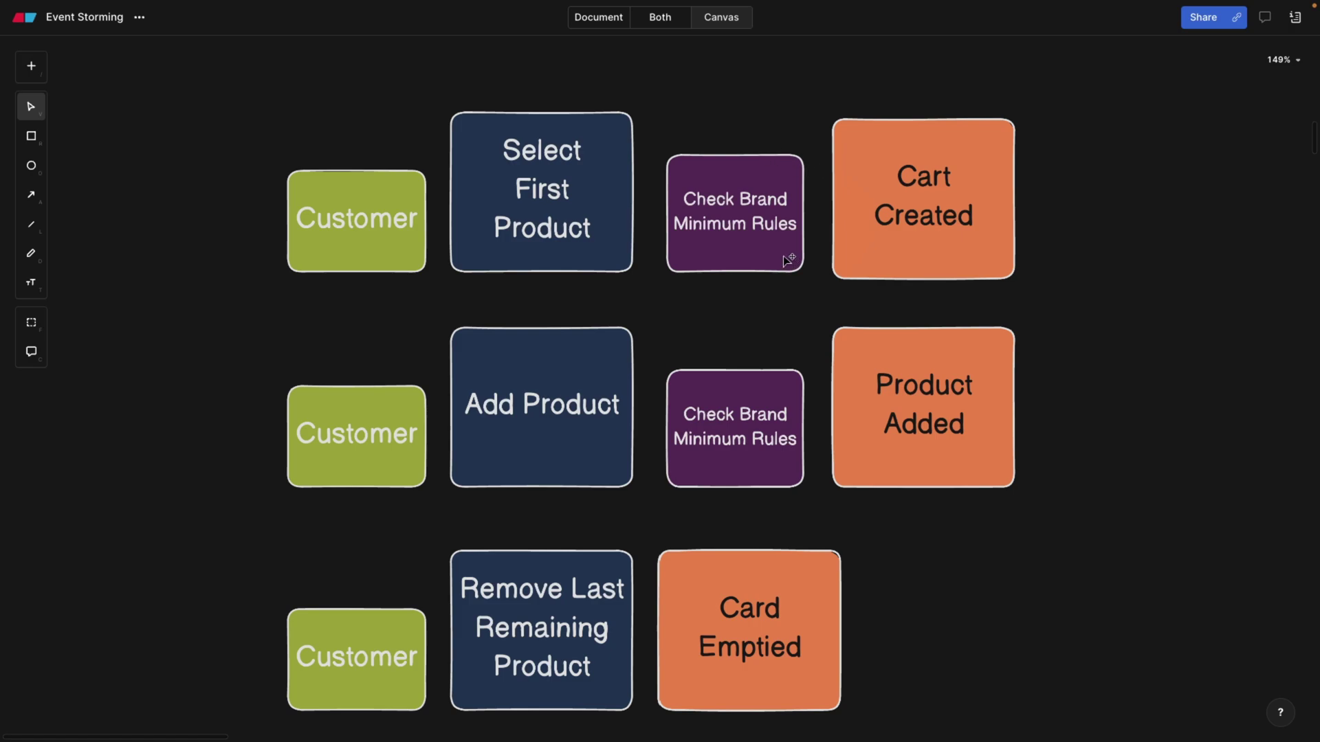
Step: Raise the top Check Brand Minimum Rules card above its row
left_click(756, 204)
scroll(757, 204, "up", 1)
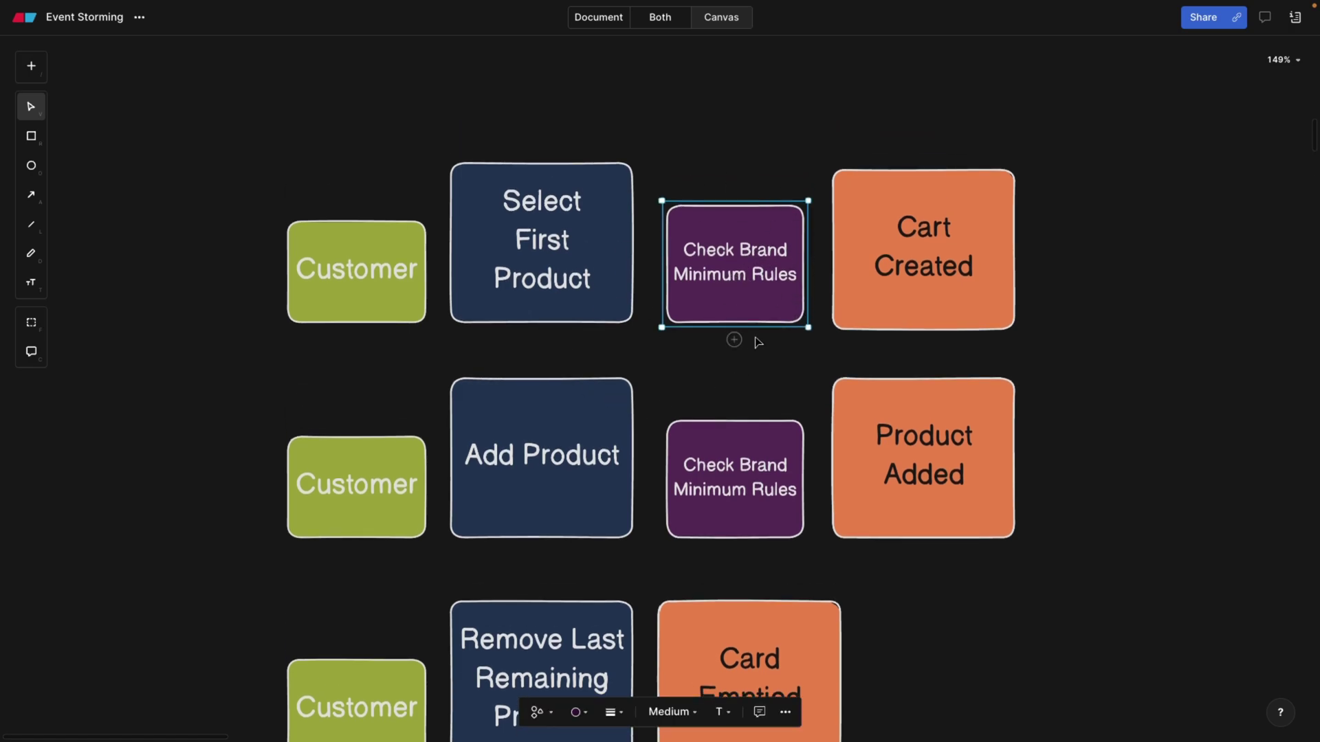
left_click(557, 261)
left_click(744, 183)
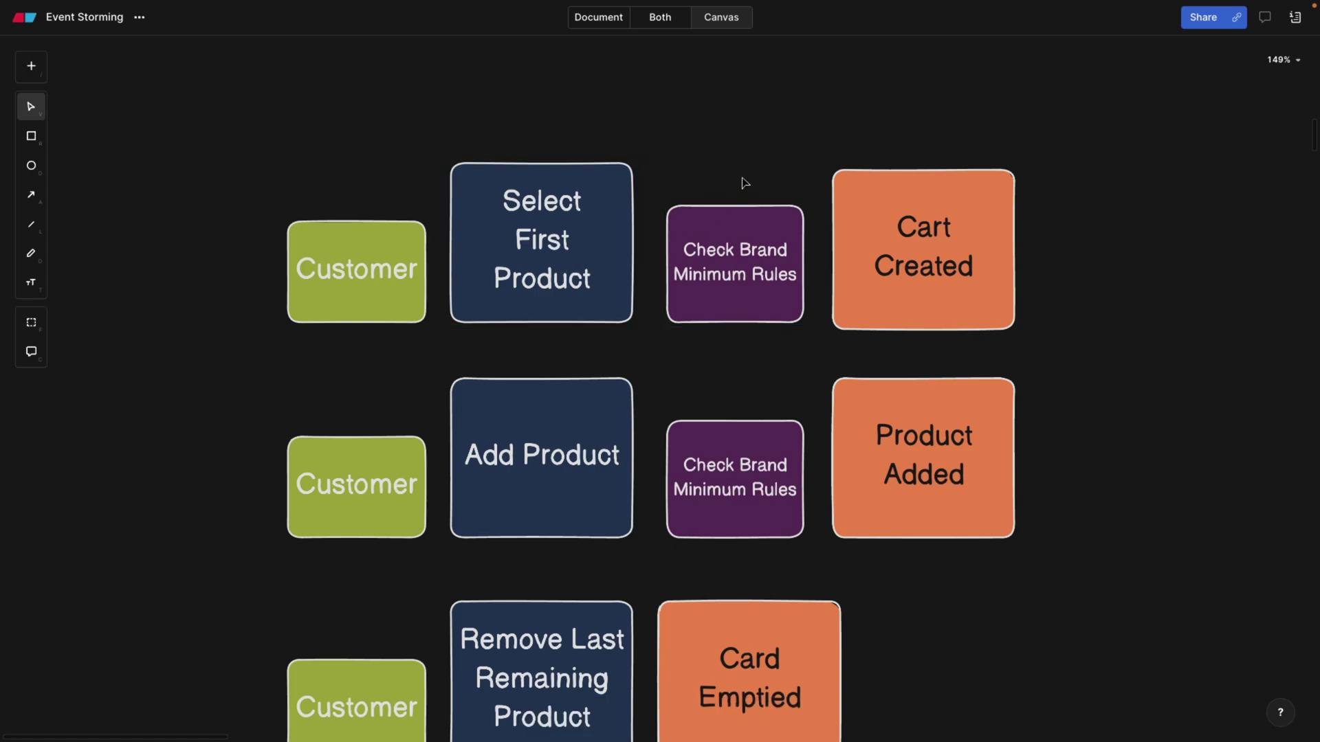
left_click(882, 253)
left_click_drag(741, 257, 741, 154)
Step: Select the Cart Created card and pan to the Apply Taxes and Apply Discounts policies
left_click(905, 256)
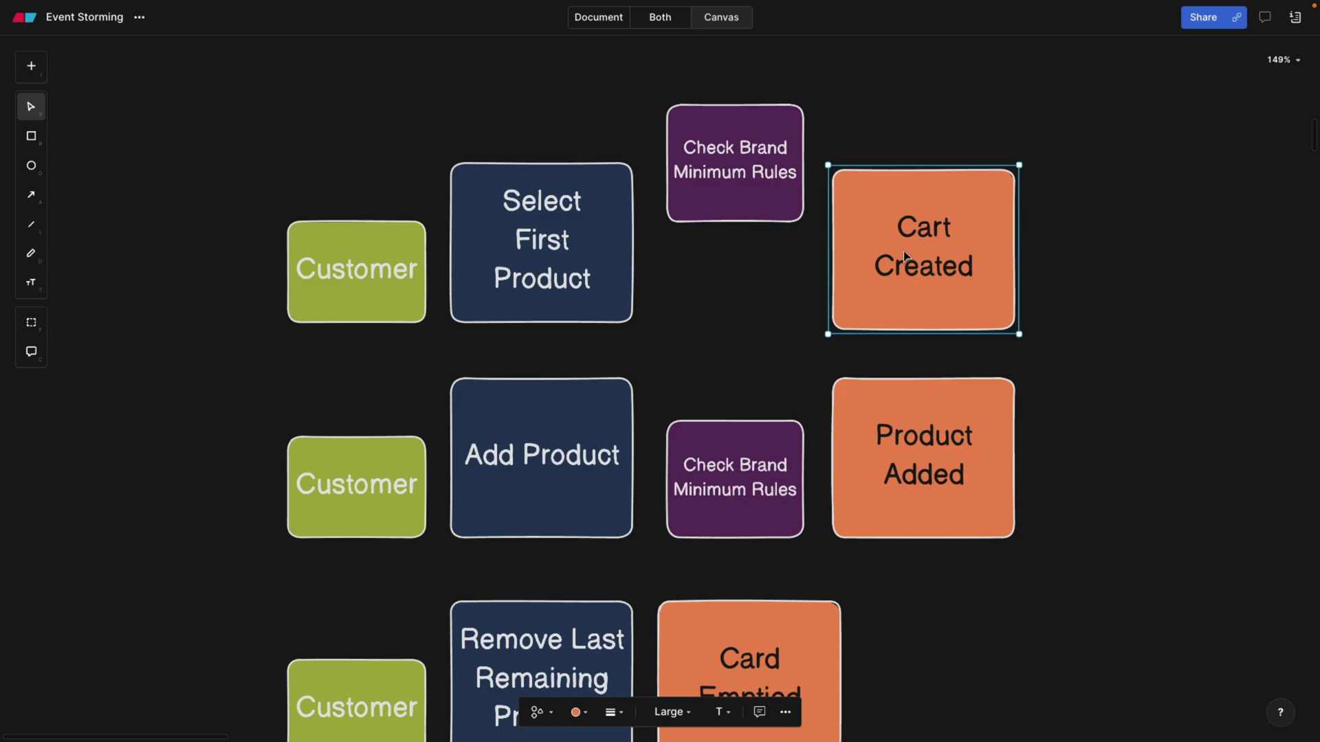
scroll(720, 345, "down", 2)
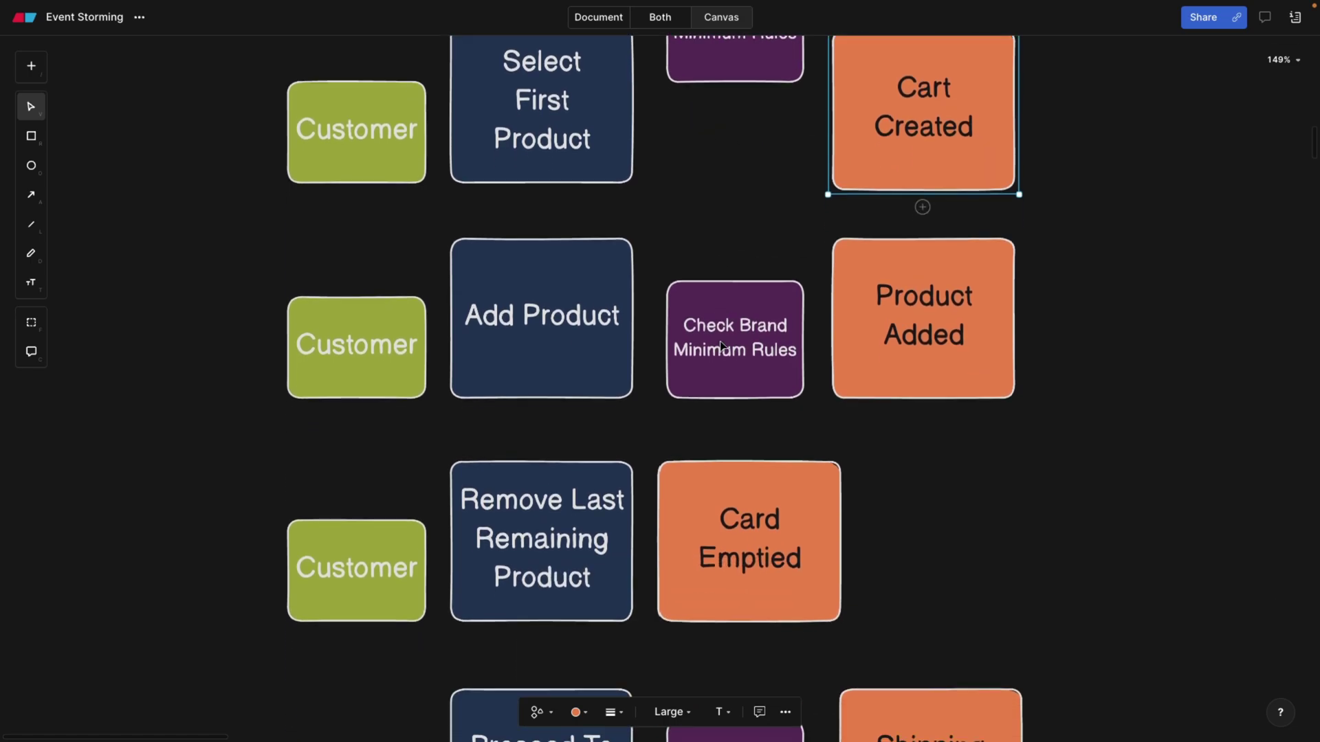
scroll(688, 392, "down", 4)
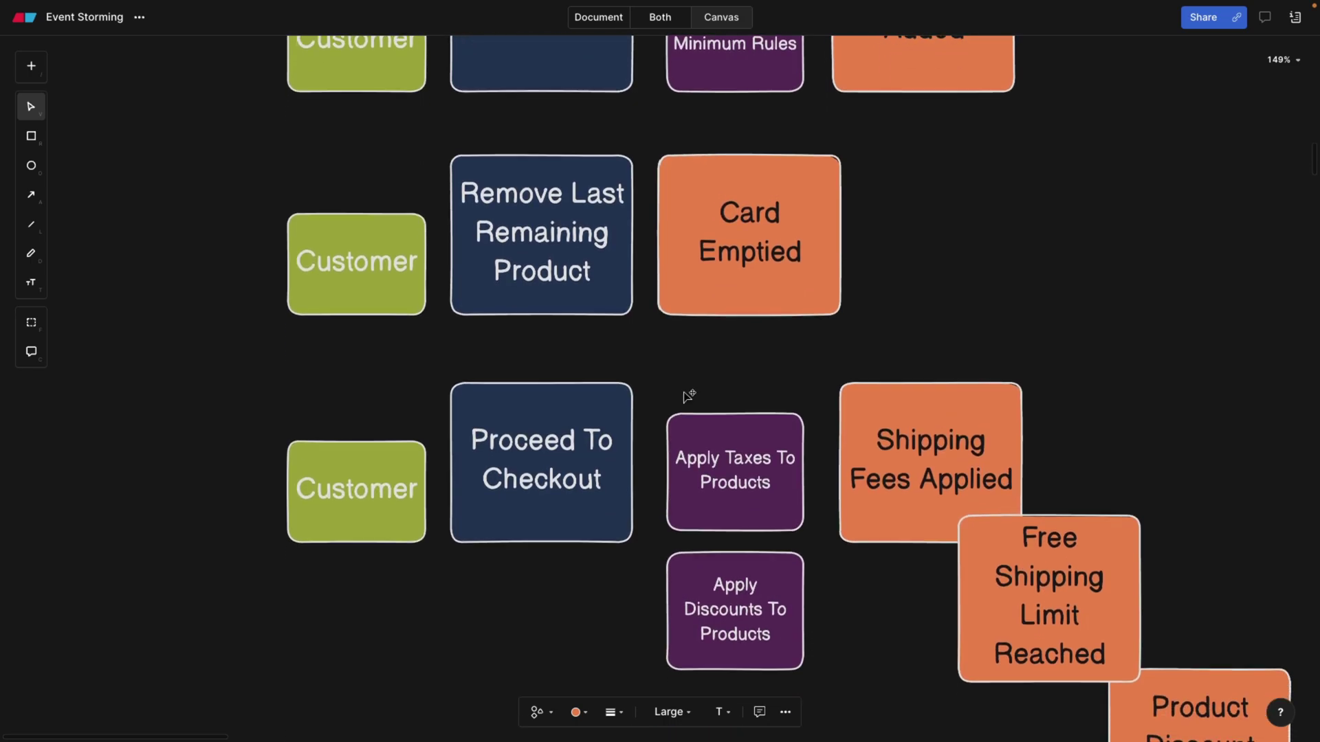
scroll(688, 392, "down", 2)
scroll(714, 386, "down", 1)
scroll(713, 387, "right", 1)
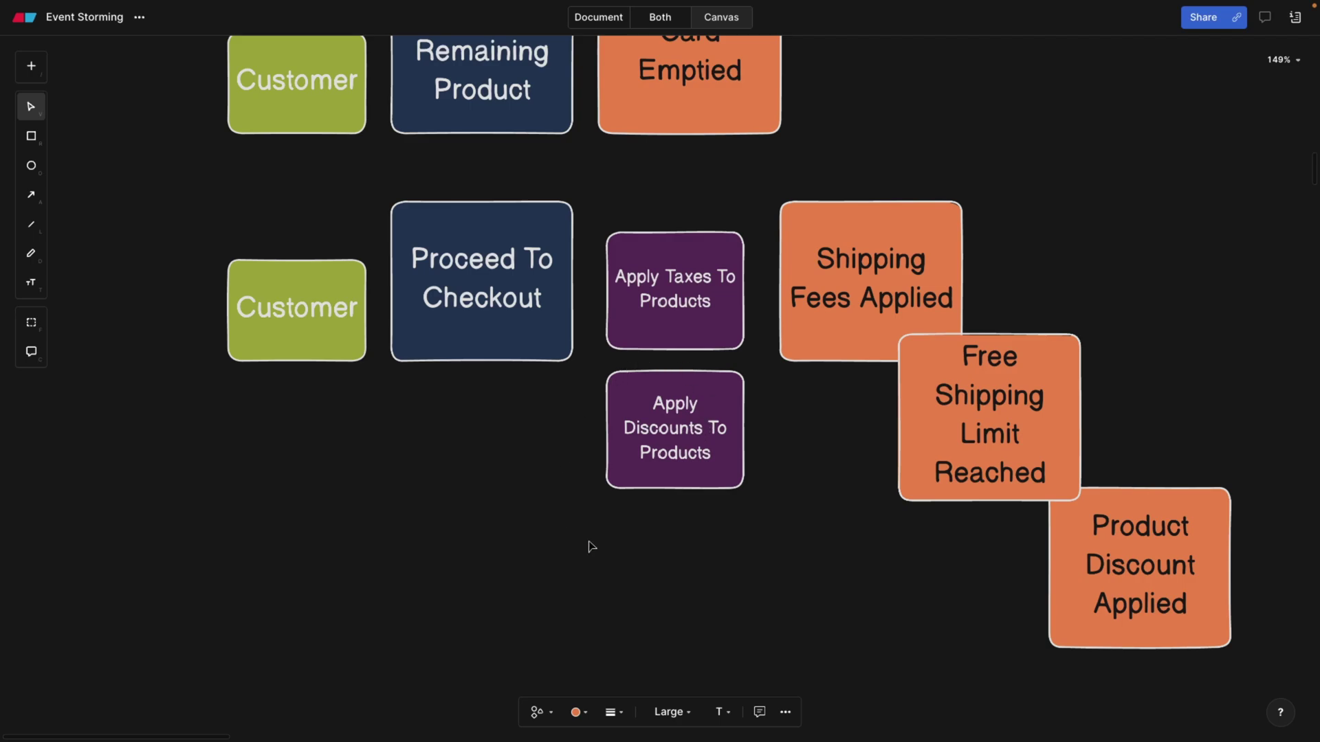
scroll(698, 503, "down", 2)
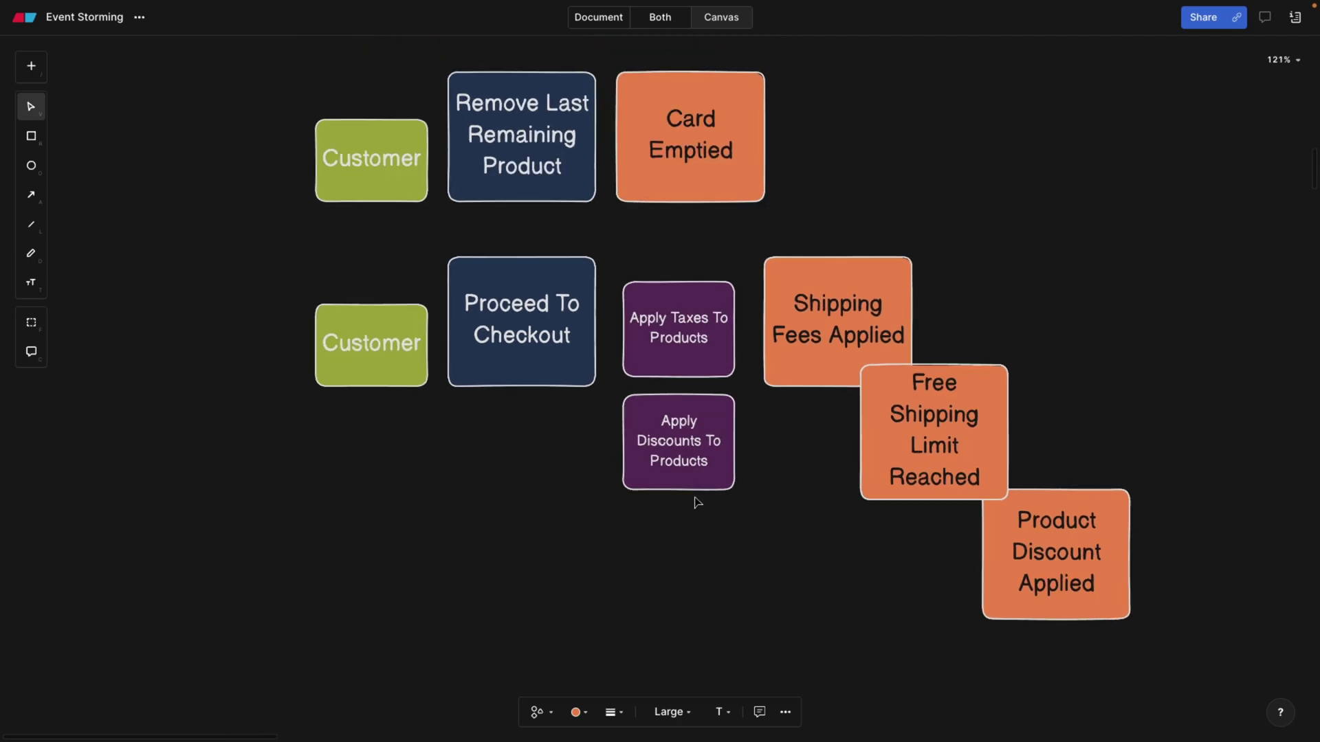
scroll(698, 503, "down", 3)
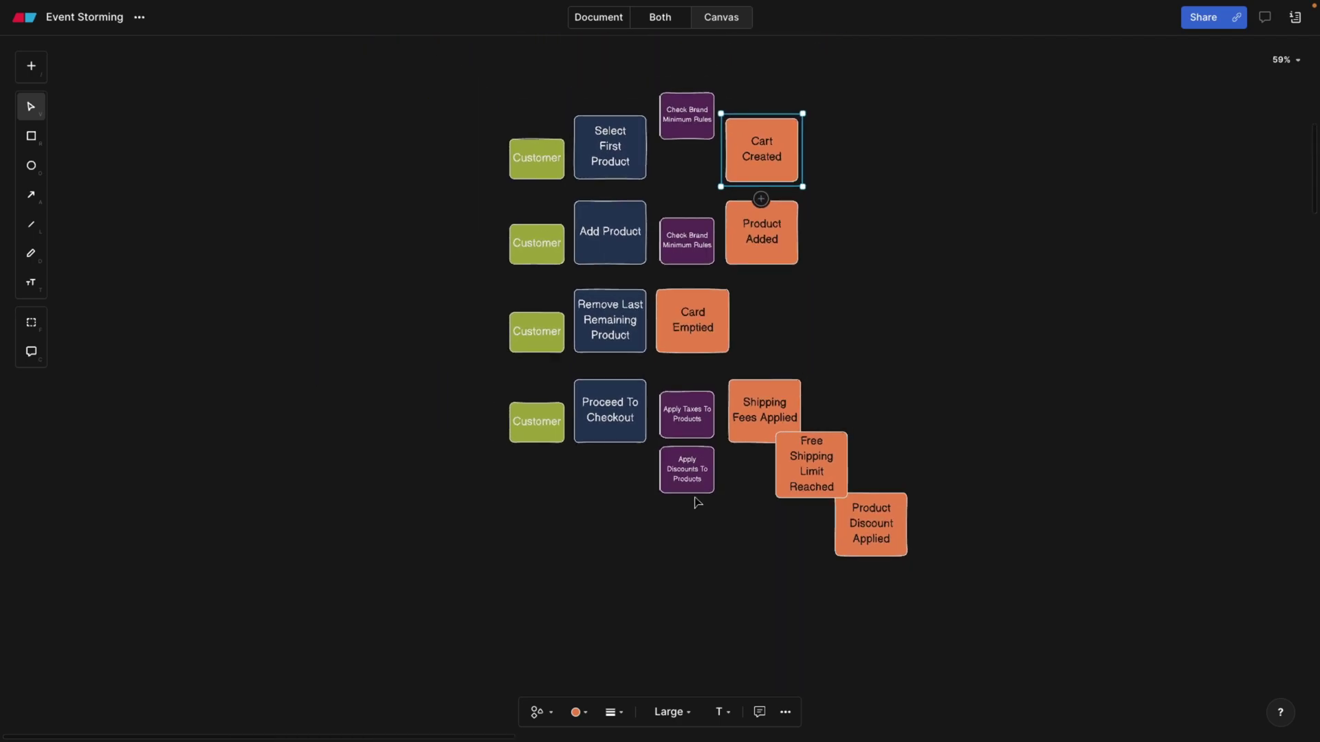
scroll(652, 481, "up", 3)
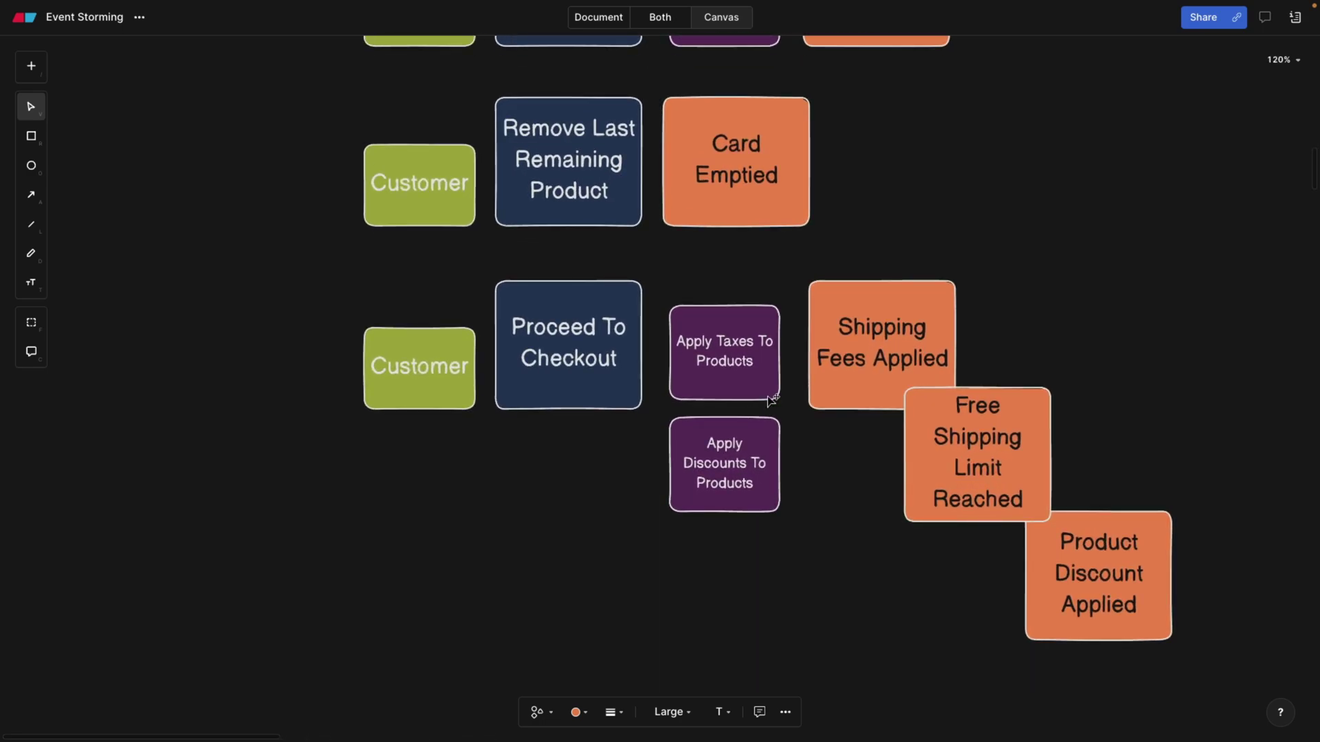
scroll(767, 396, "right", 2)
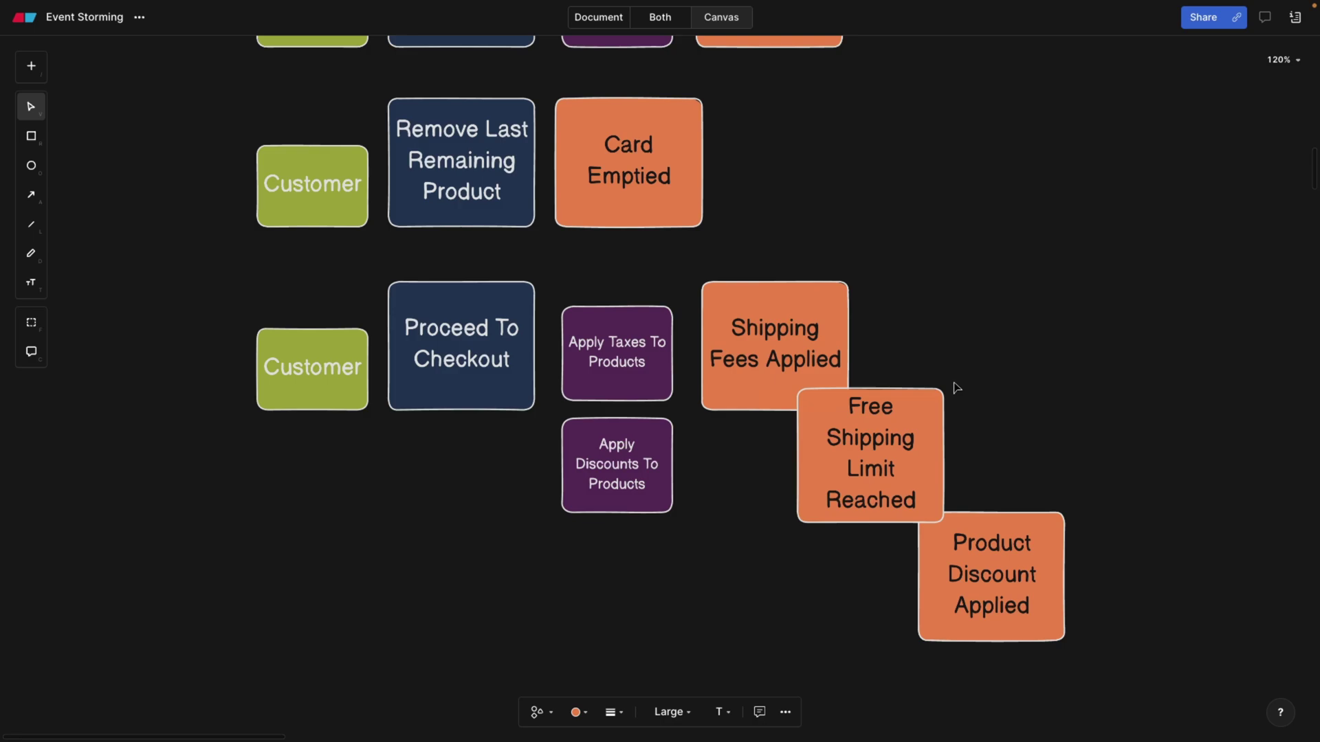
scroll(1139, 477, "down", 10)
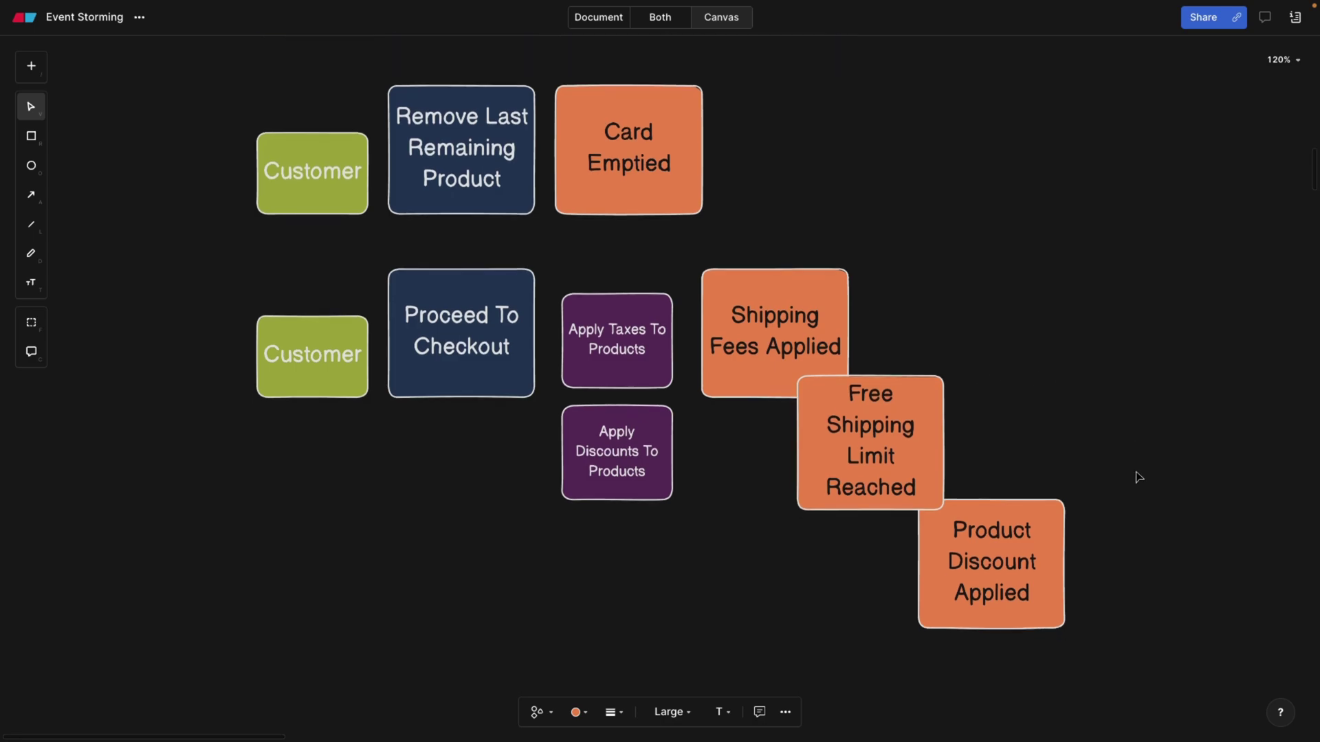
scroll(1139, 477, "down", 5)
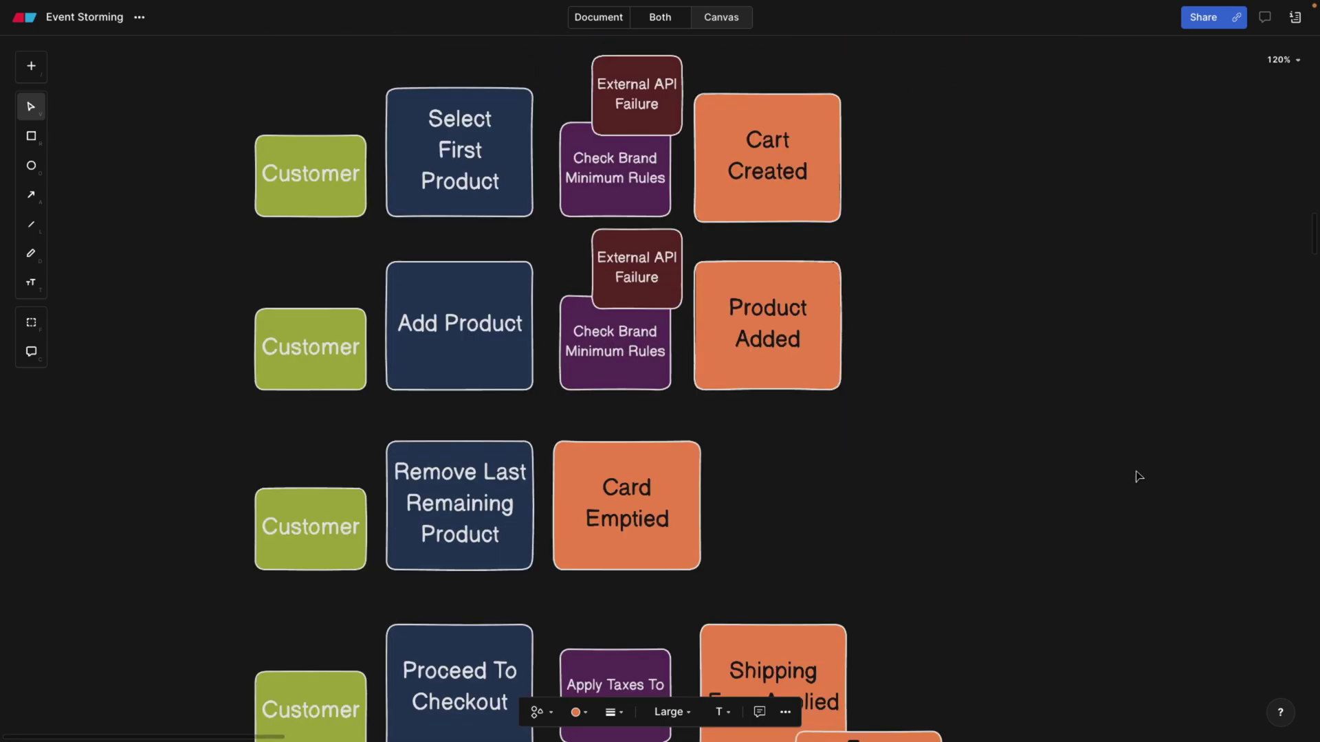
scroll(907, 318, "up", 1)
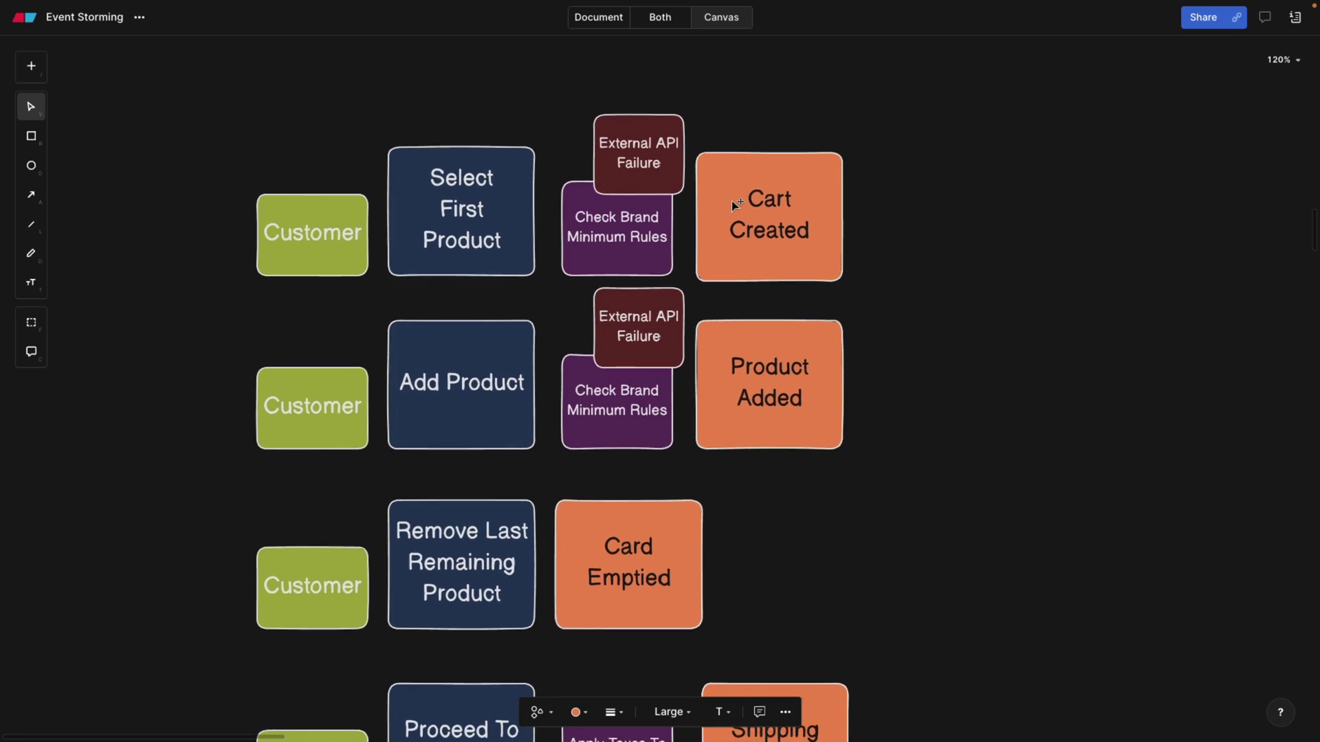
left_click(637, 118)
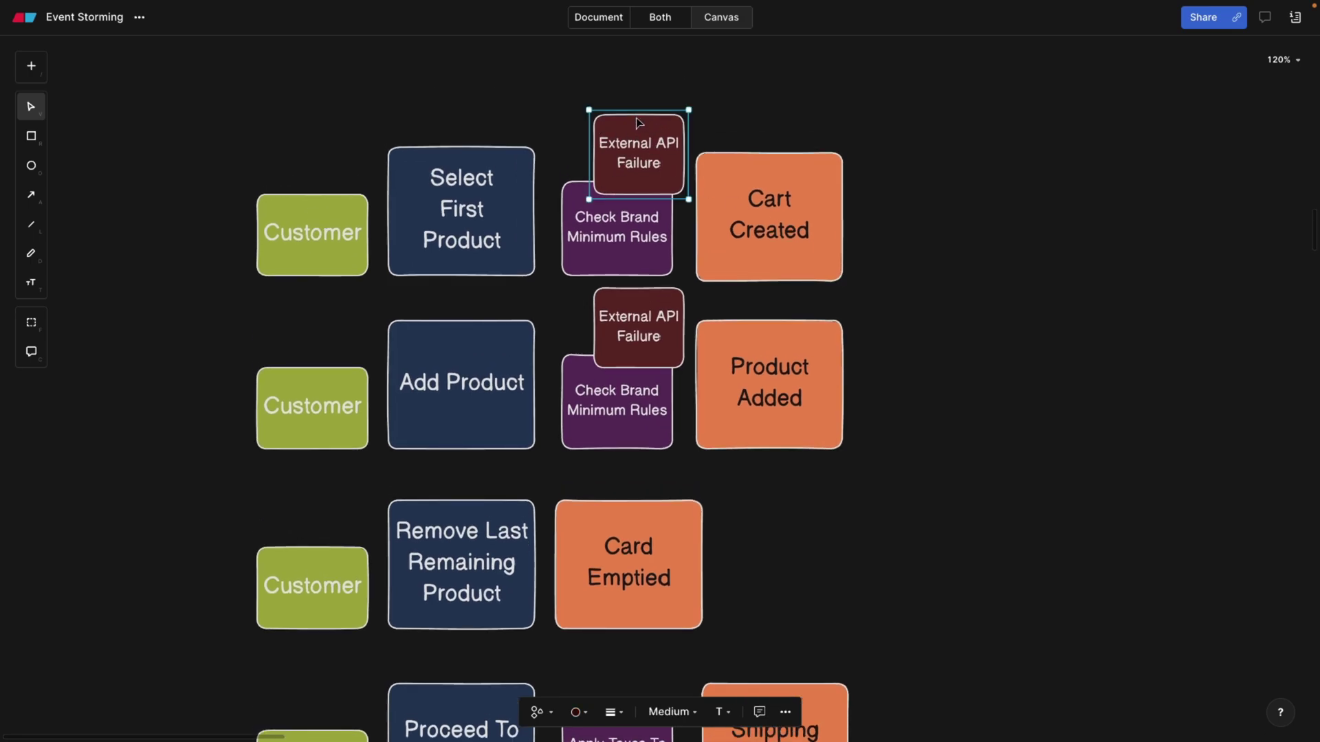
left_click(557, 135)
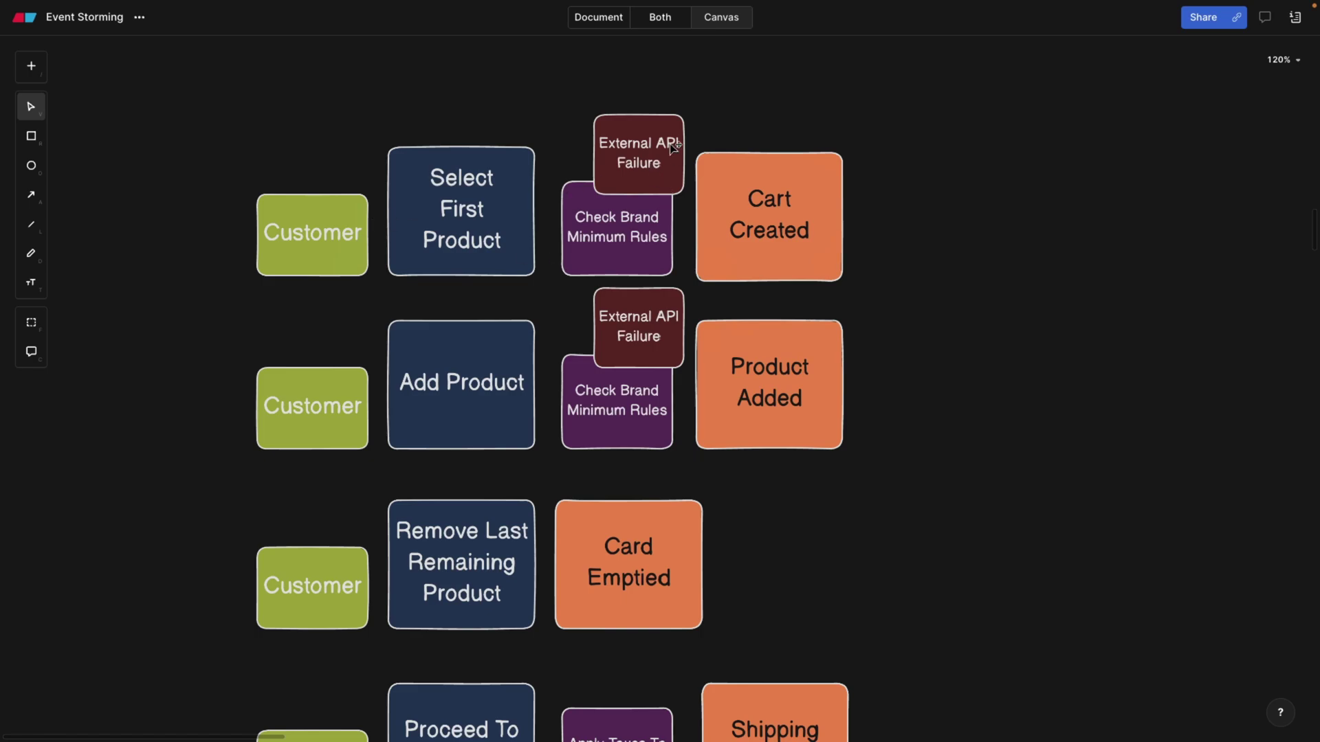
scroll(674, 147, "up", 5)
scroll(674, 147, "left", 3)
scroll(674, 147, "up", 2)
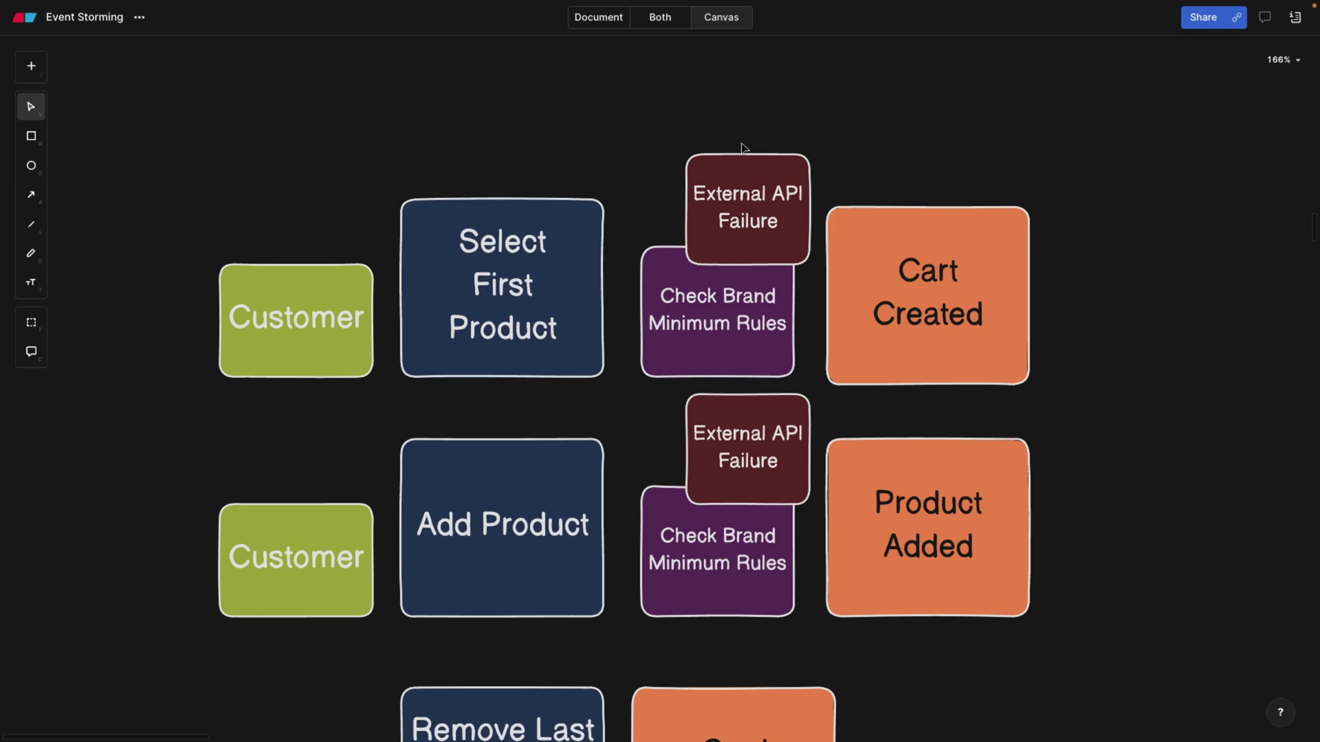
left_click(756, 187)
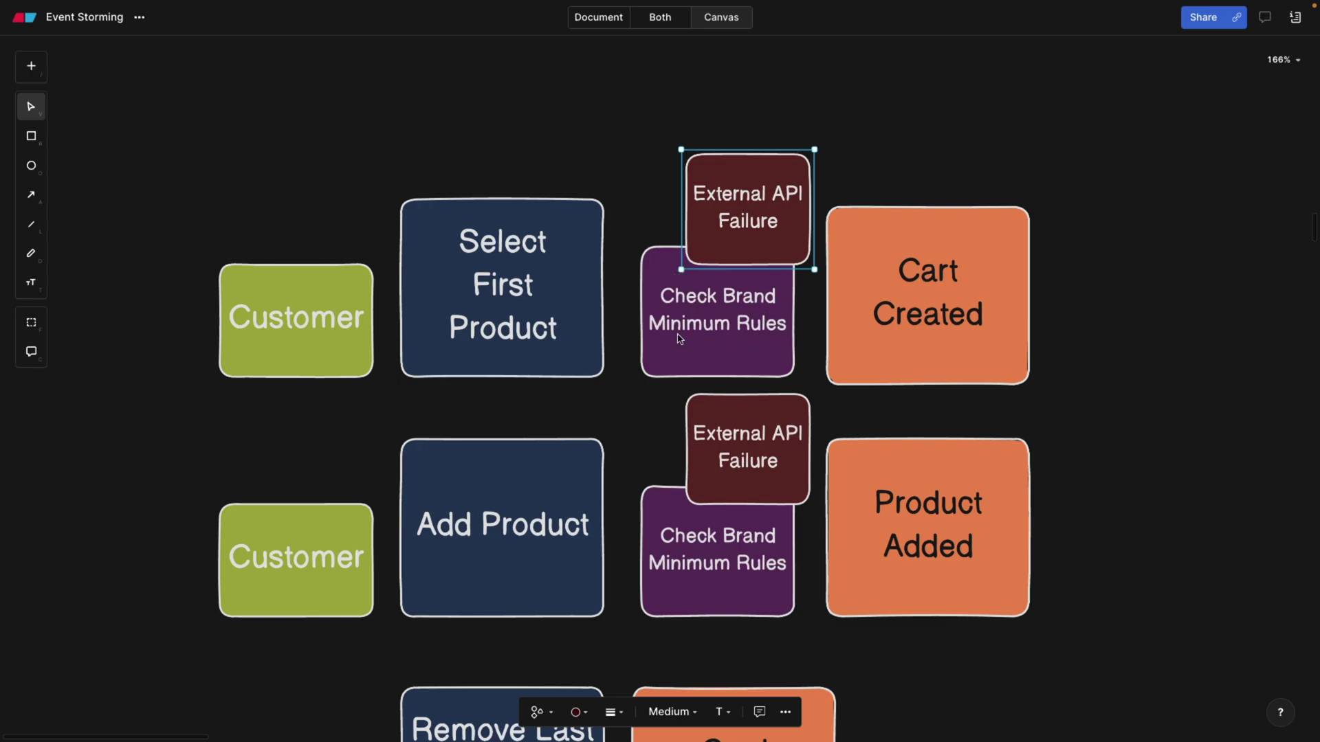
left_click(647, 437)
scroll(647, 436, "down", 1)
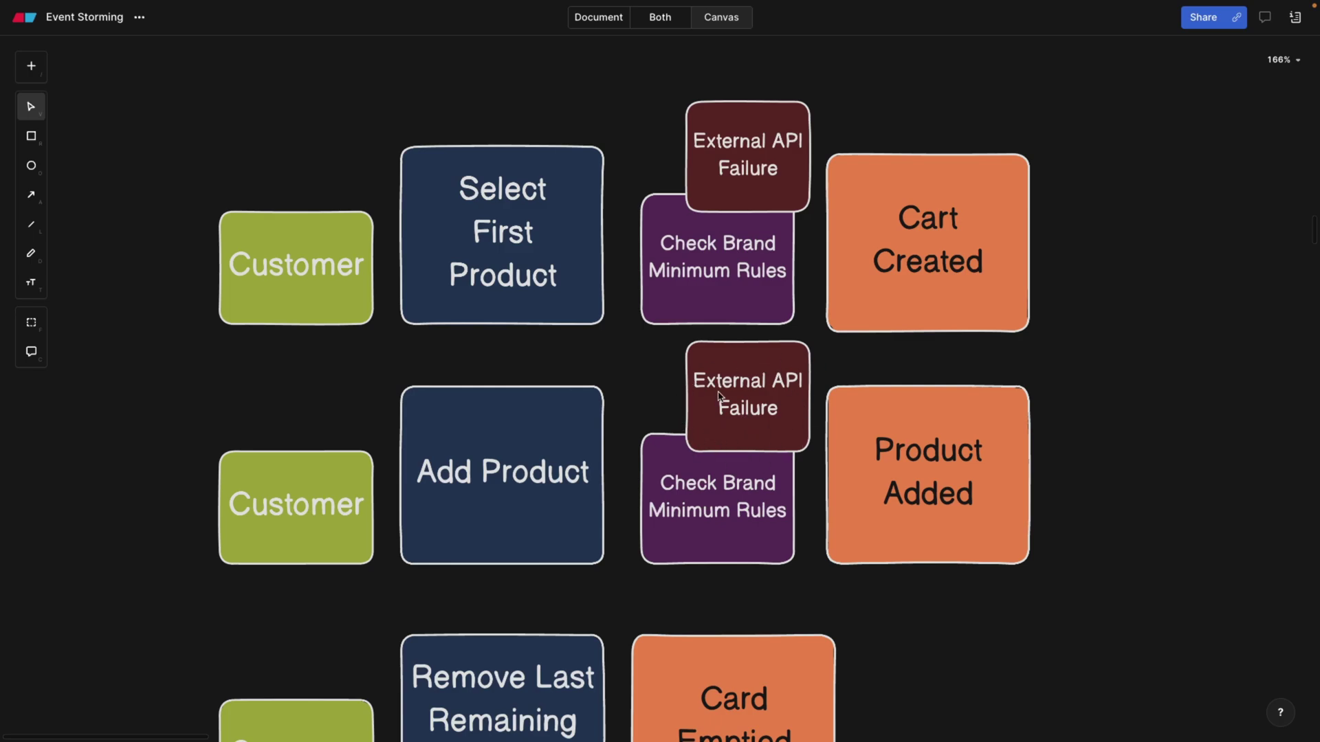
scroll(713, 402, "down", 2)
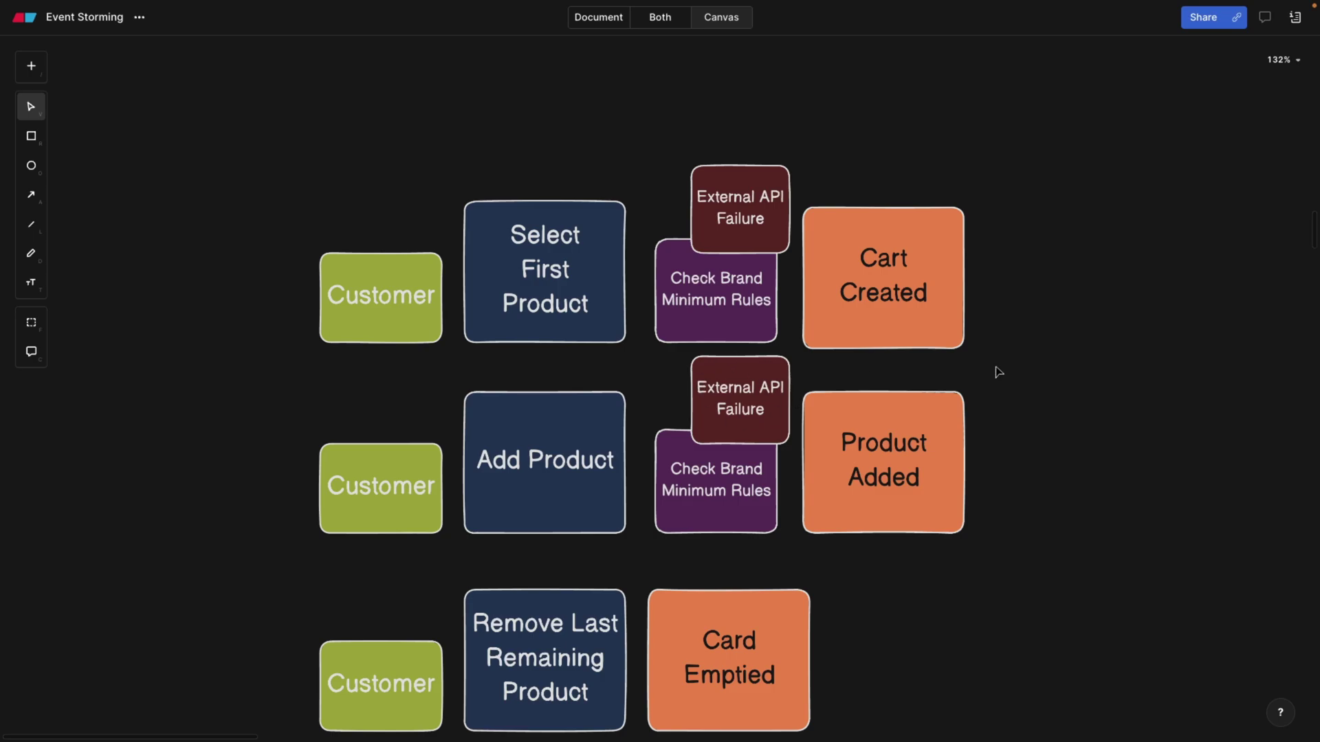
scroll(1033, 383, "down", 3)
scroll(1032, 383, "down", 10)
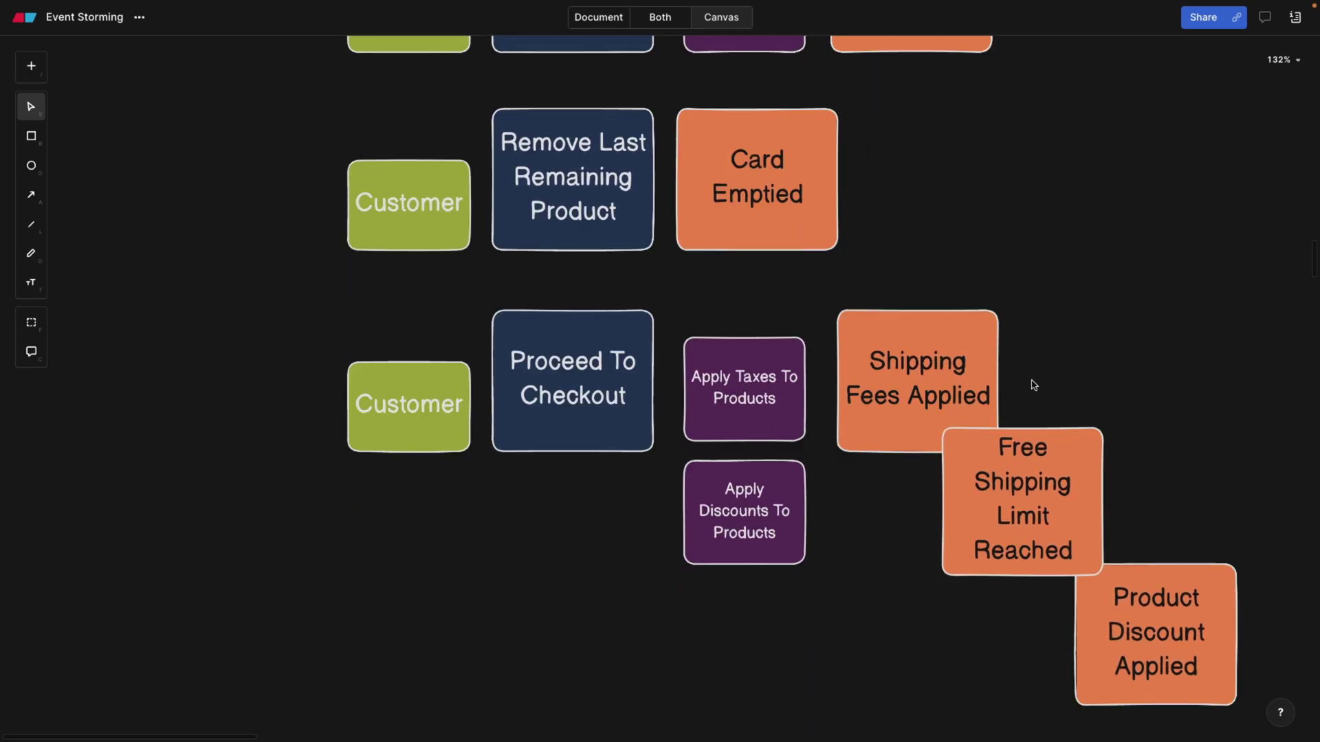
scroll(1033, 384, "down", 4)
scroll(1034, 385, "down", 10)
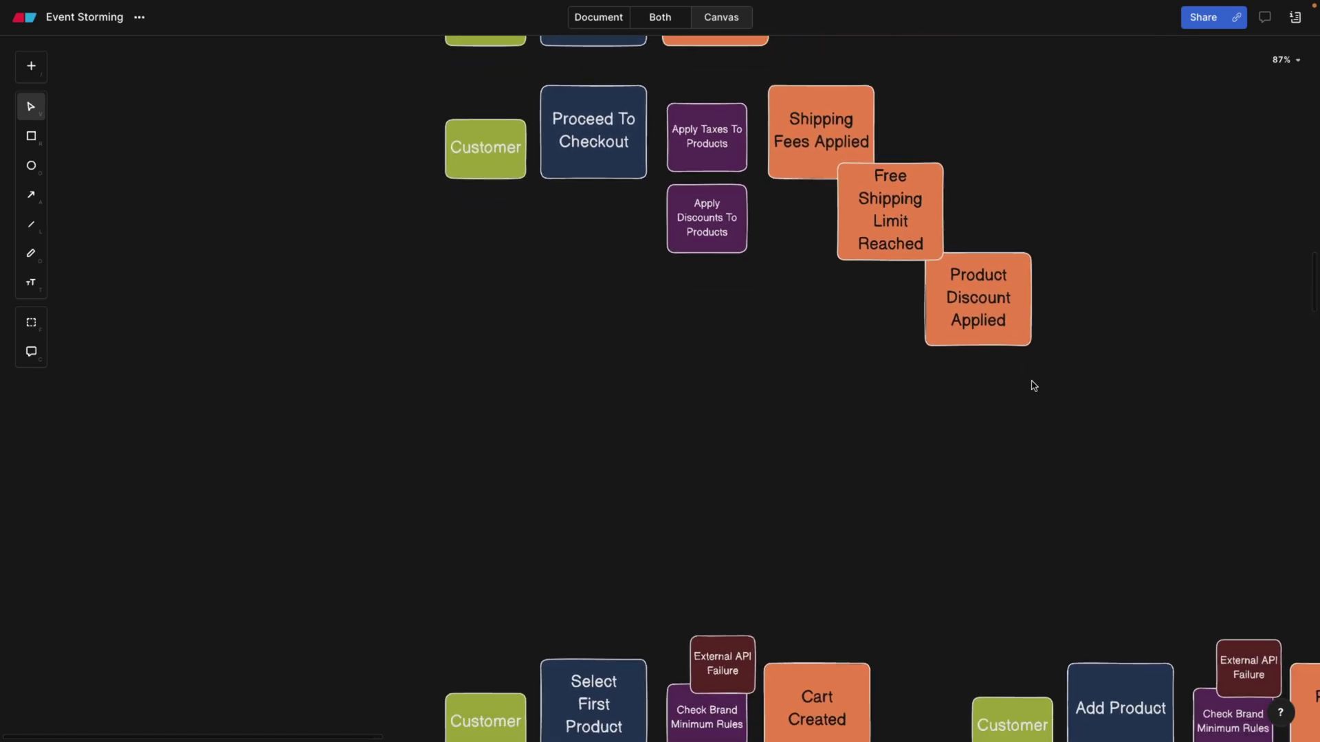
scroll(1033, 386, "up", 3)
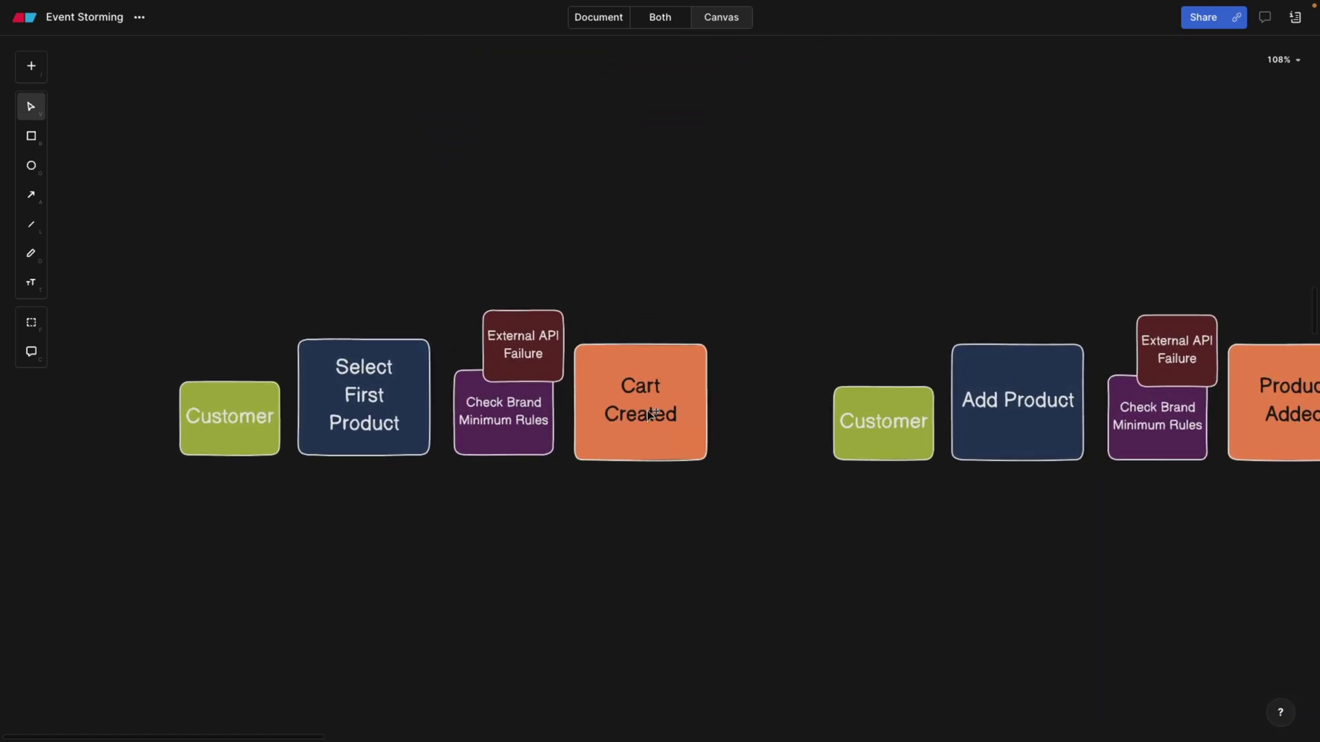
scroll(586, 462, "down", 3)
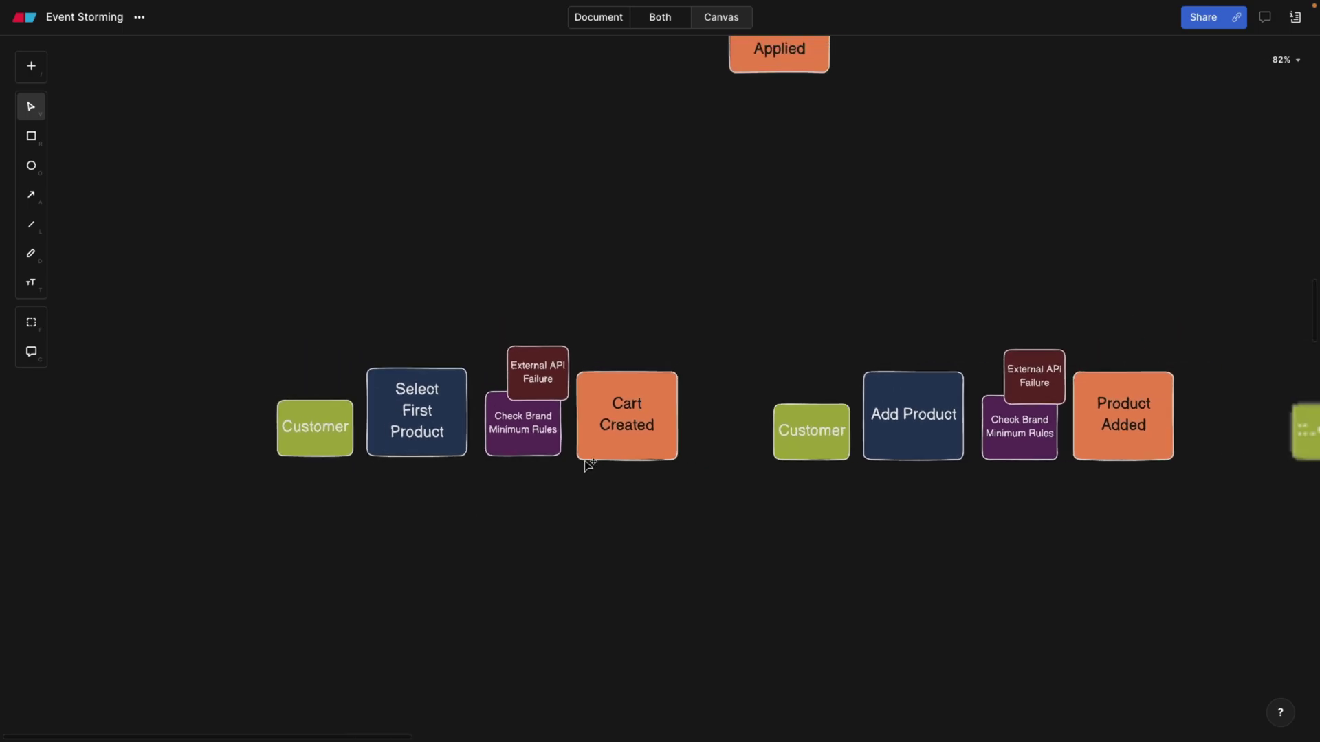
scroll(587, 463, "up", 5)
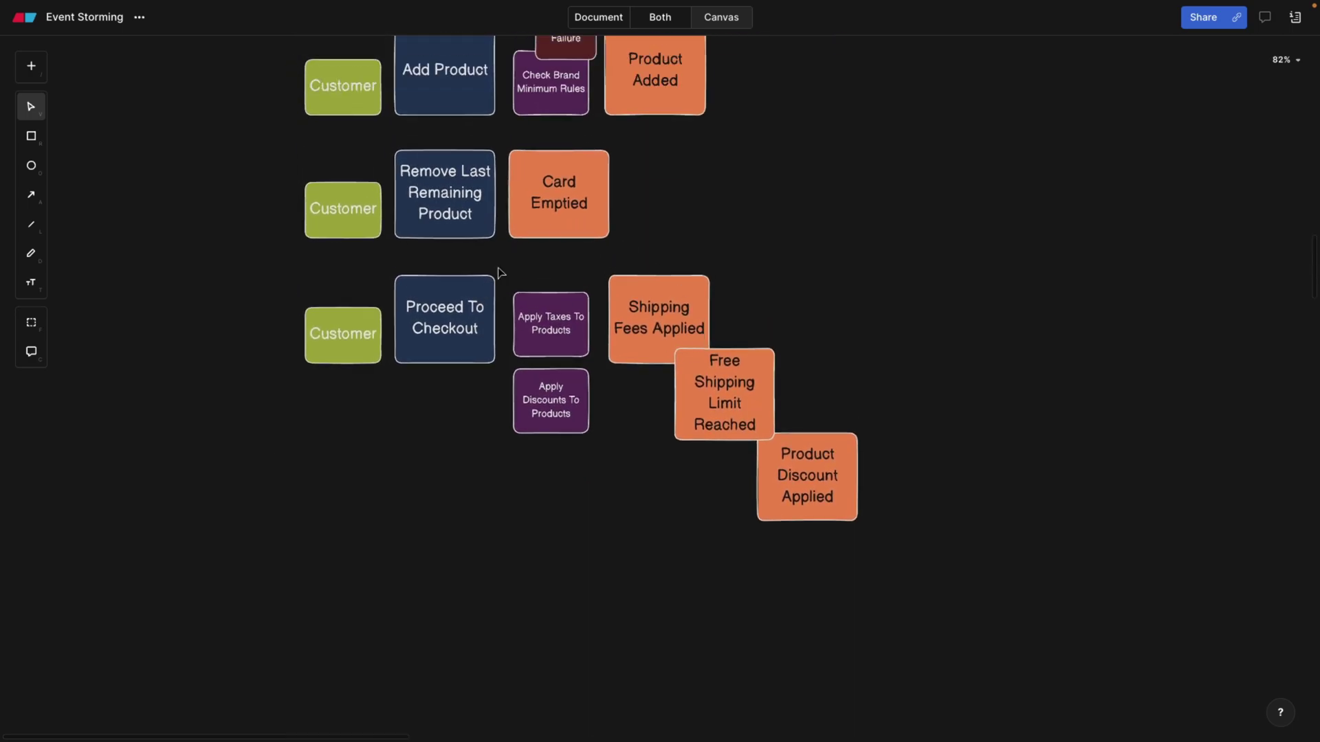
scroll(500, 273, "up", 1)
scroll(481, 409, "down", 1)
scroll(480, 409, "up", 3)
scroll(479, 409, "left", 7)
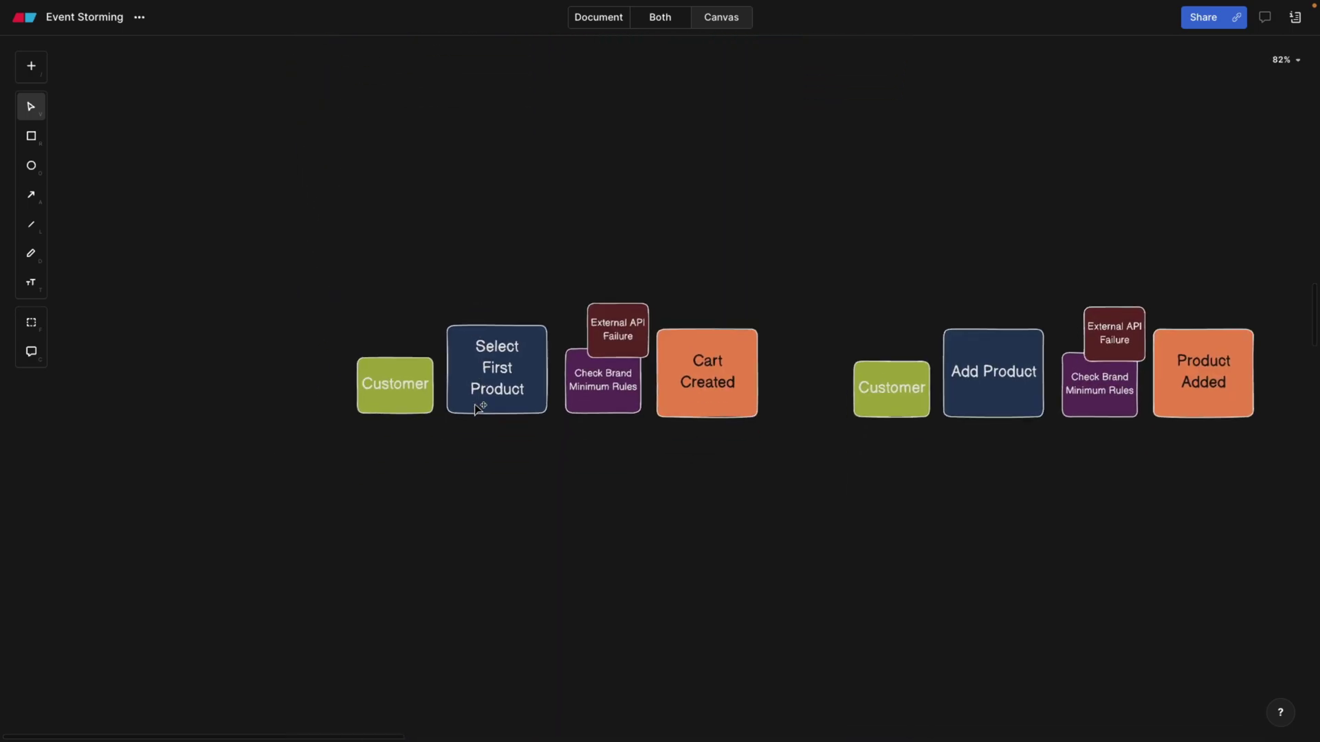
scroll(479, 409, "up", 4)
scroll(710, 481, "right", 2)
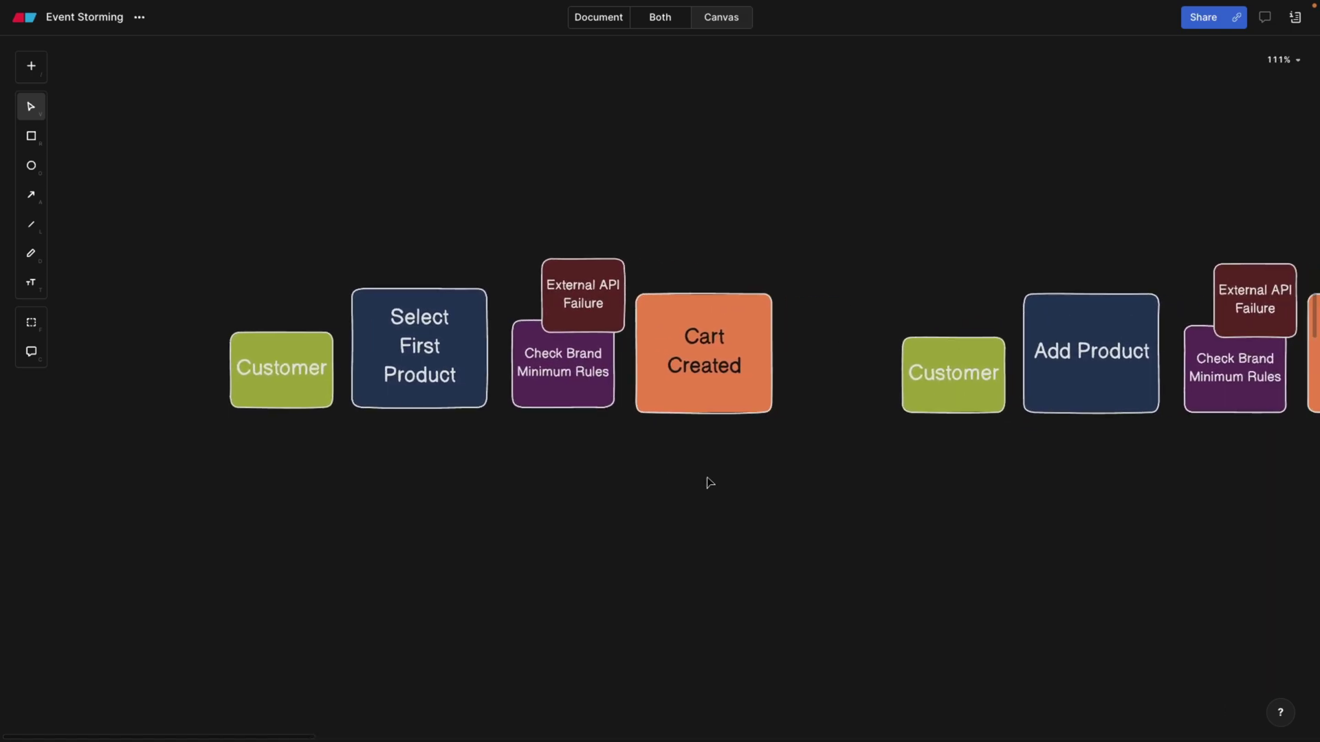
scroll(799, 411, "right", 8)
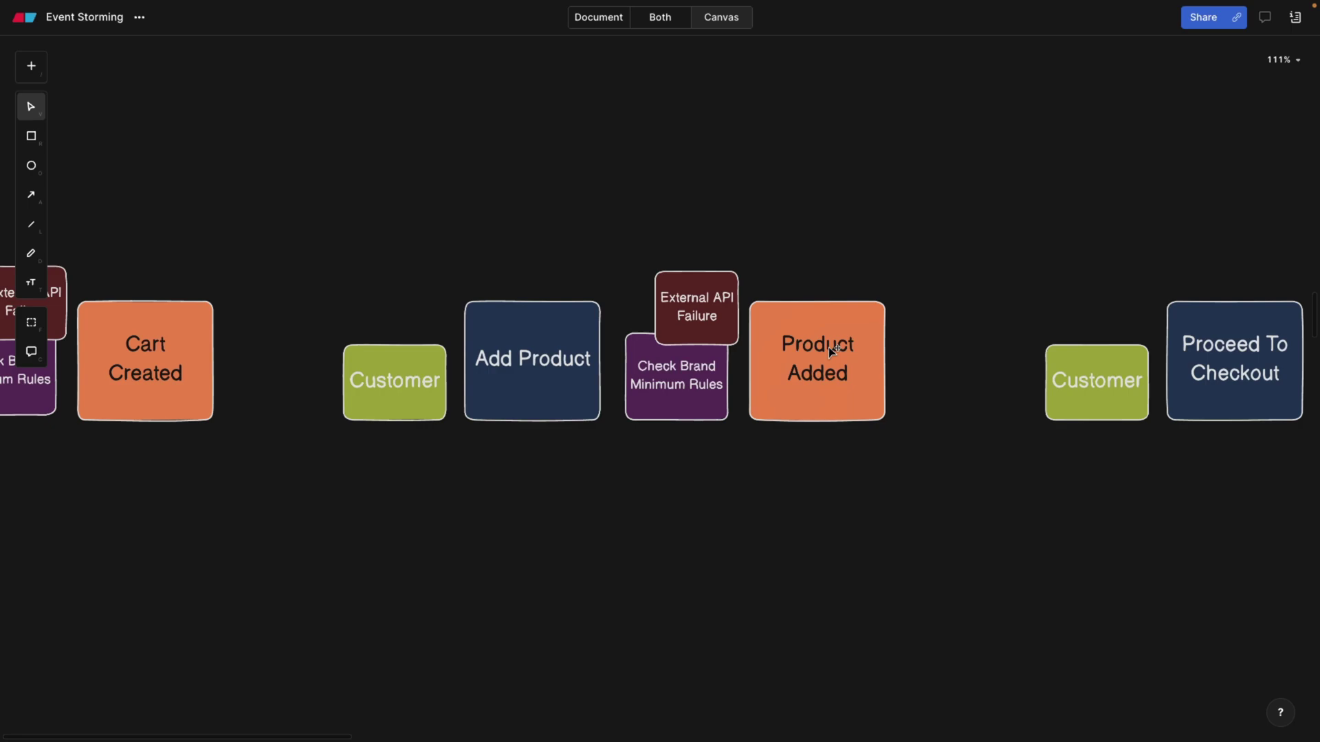
scroll(388, 303, "down", 4)
scroll(398, 309, "left", 3)
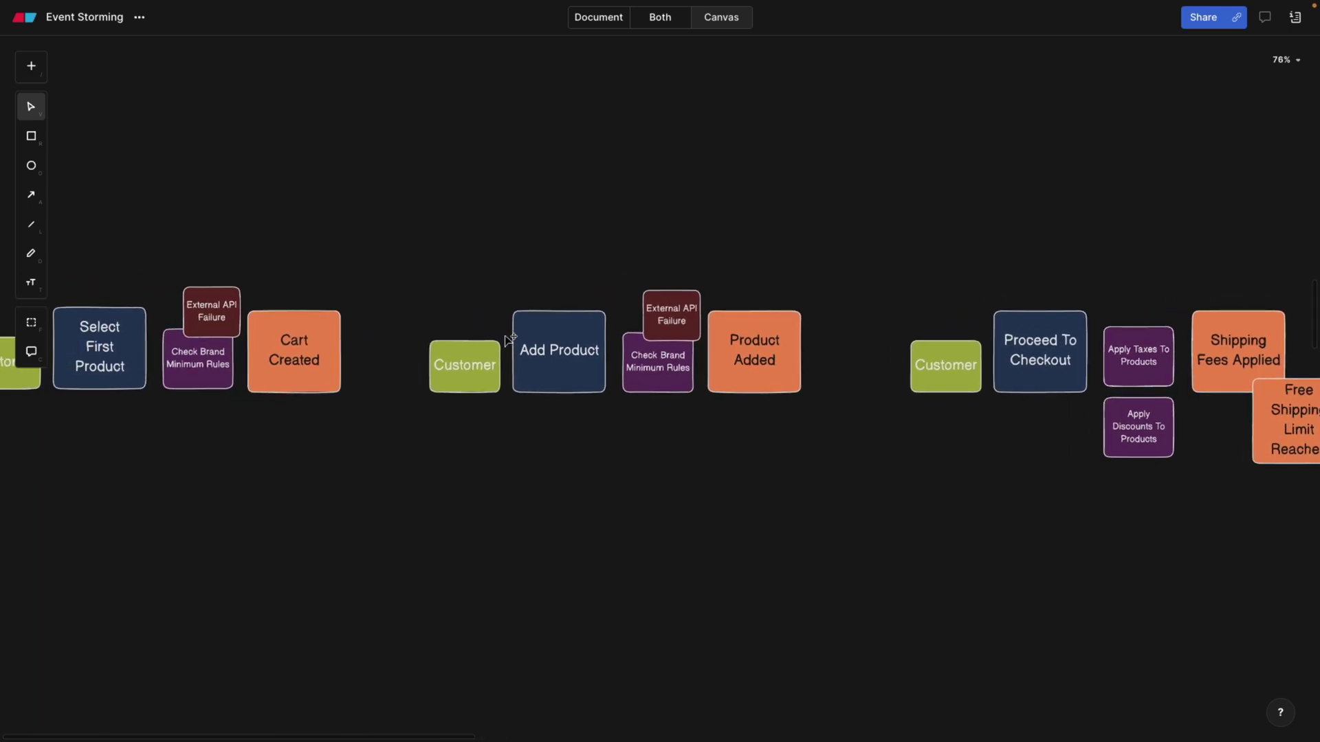
left_click_drag(473, 281, 871, 450)
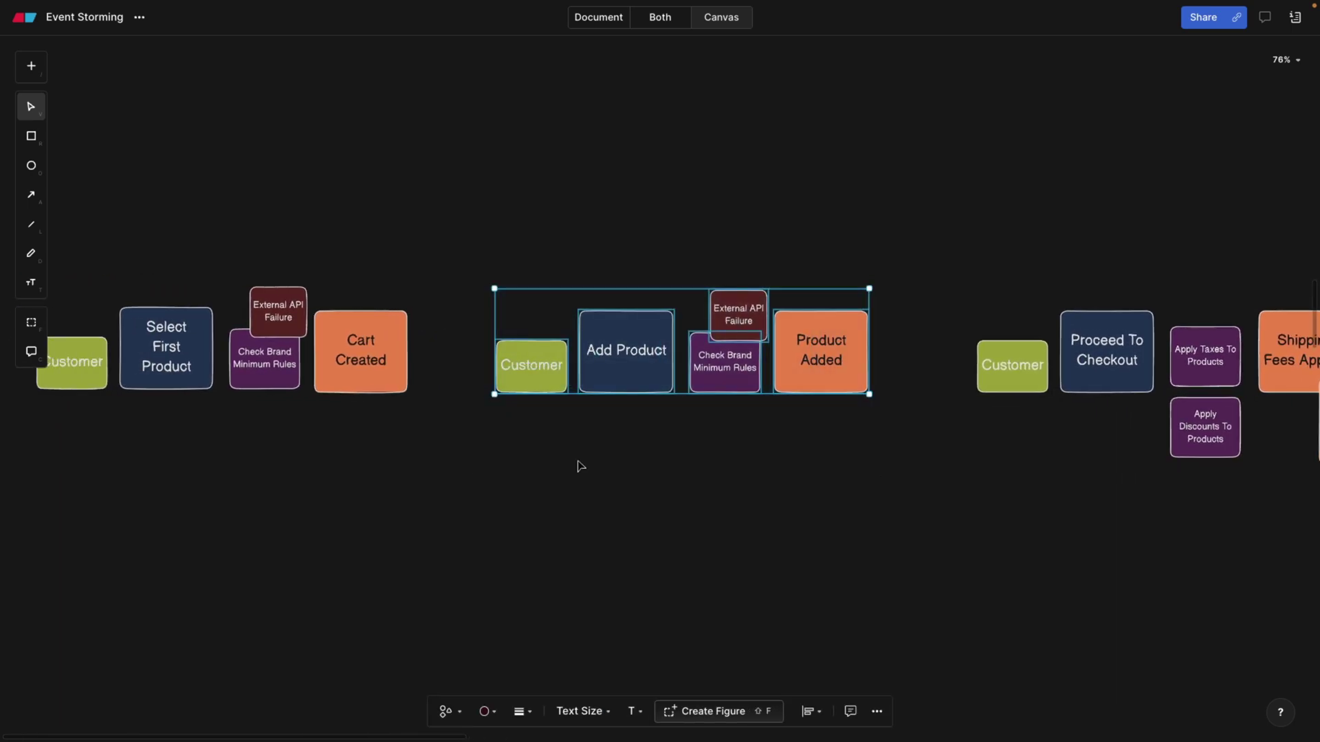
left_click(682, 204)
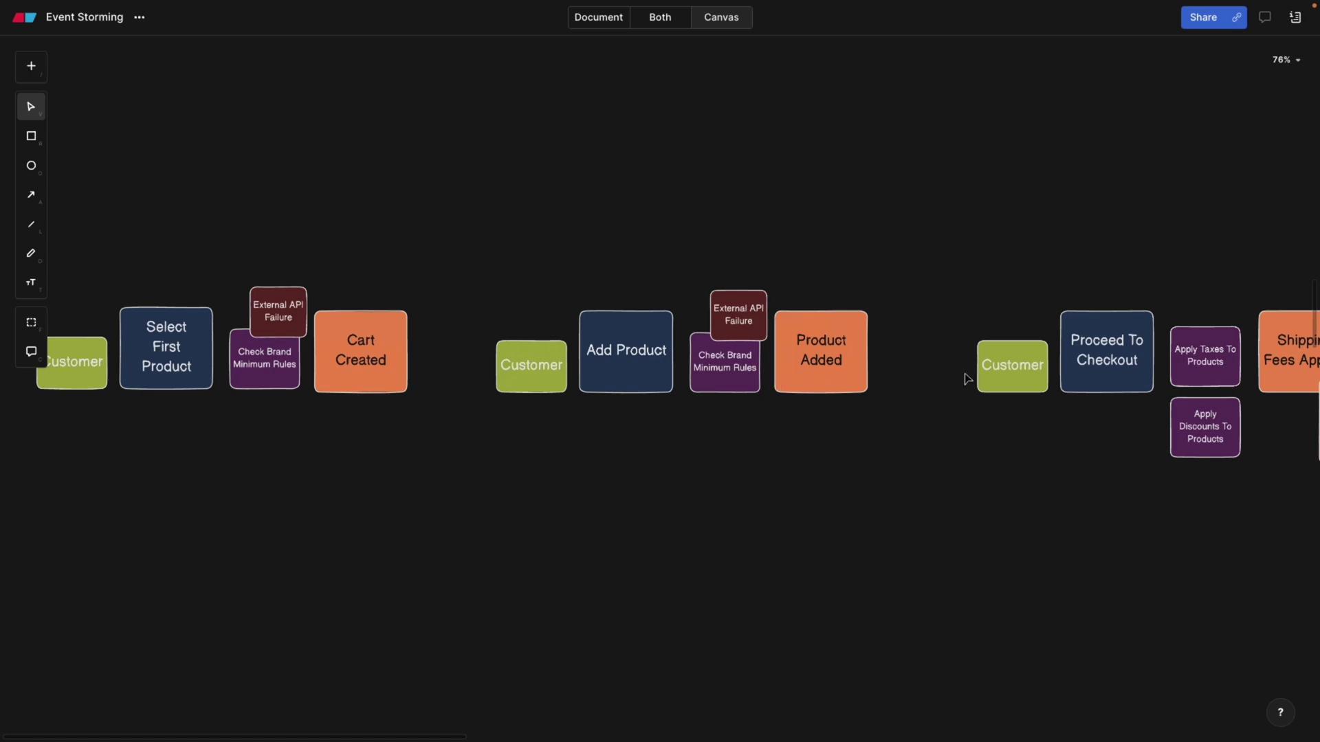
scroll(832, 416, "right", 6)
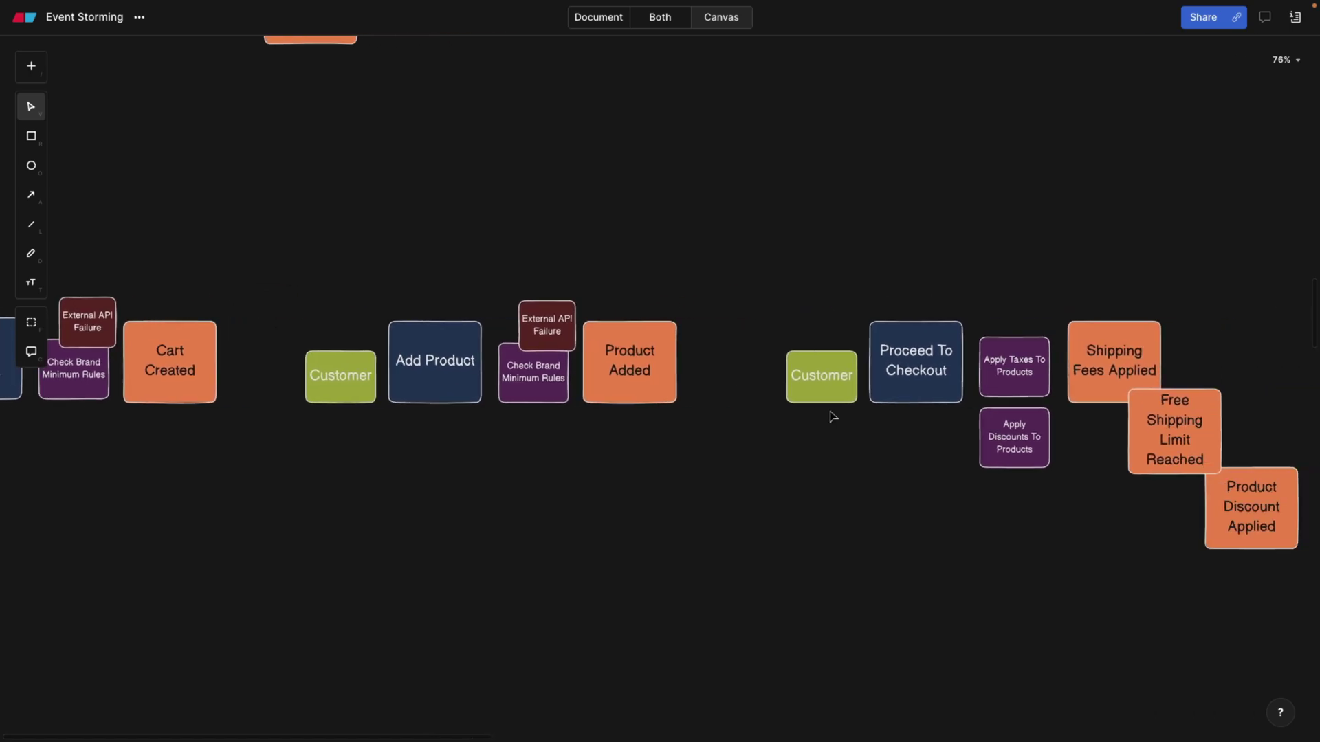
scroll(832, 452, "down", 1)
scroll(832, 451, "right", 1)
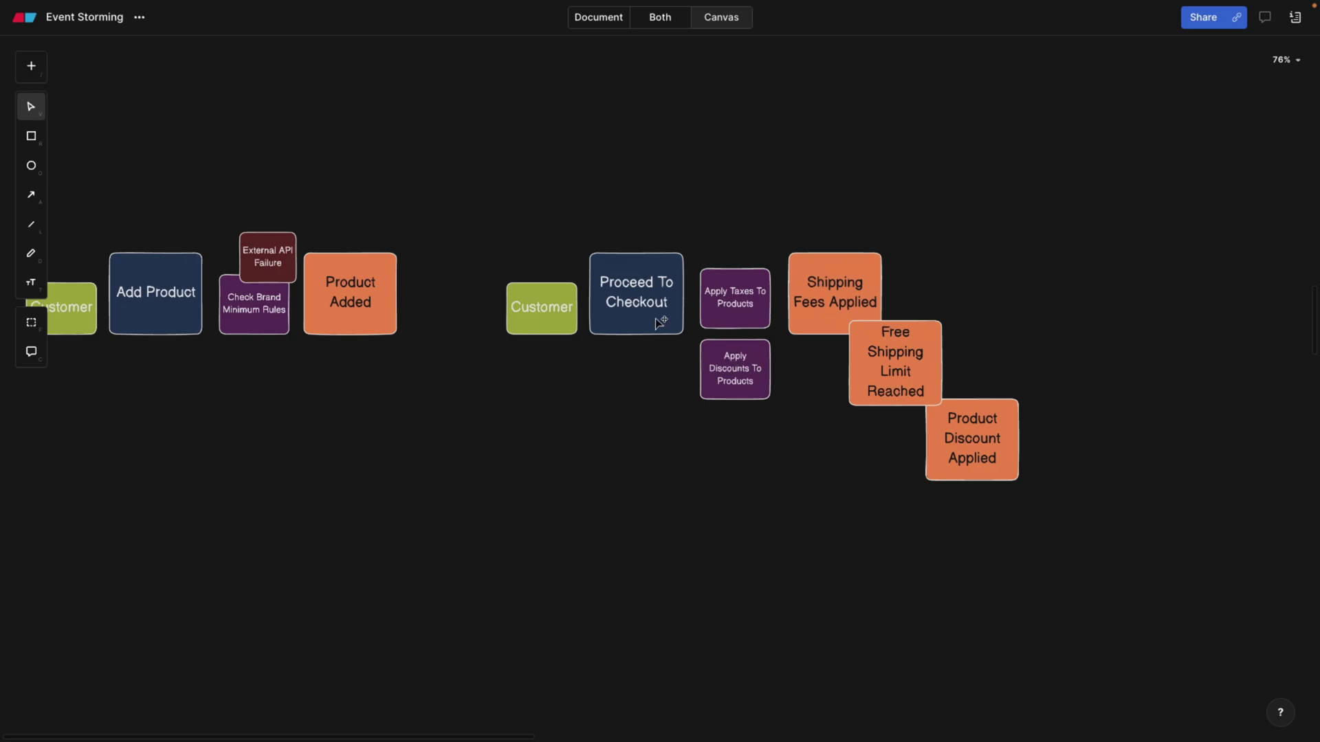
scroll(637, 307, "up", 1)
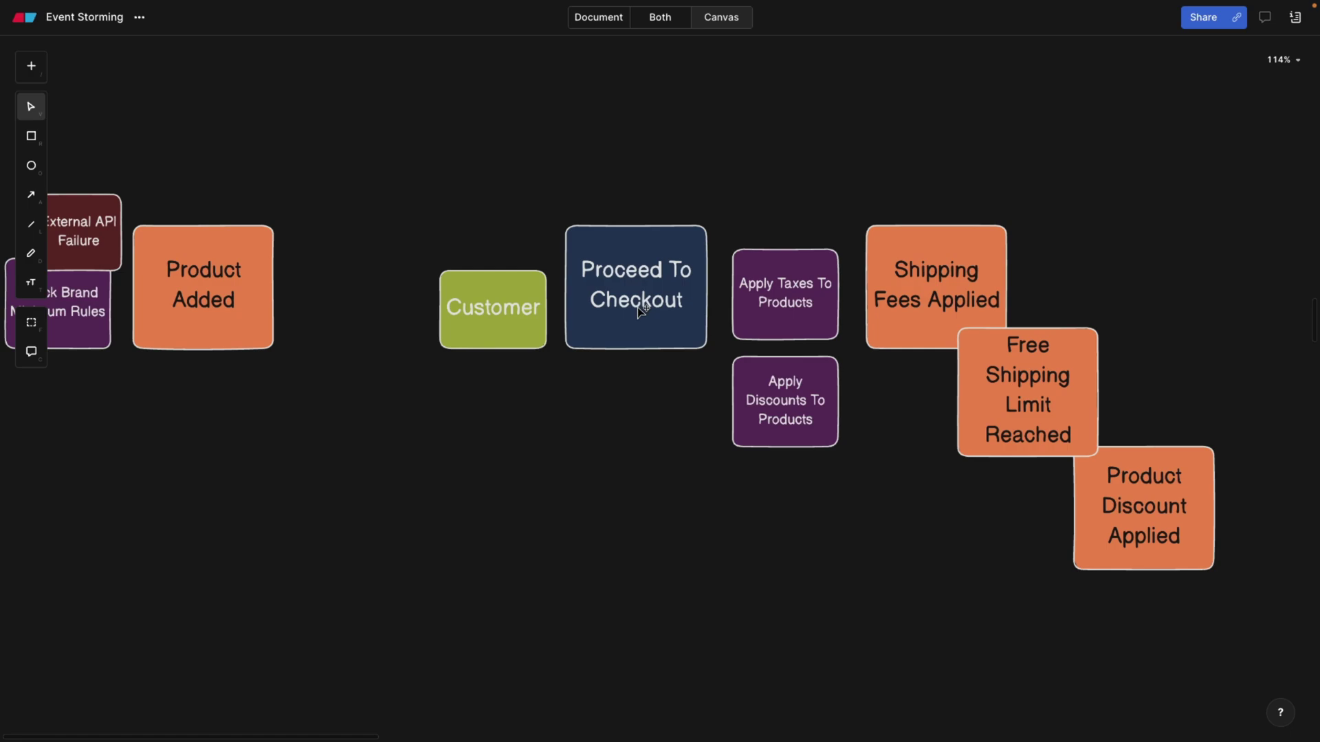
scroll(638, 307, "down", 1)
scroll(463, 357, "left", 5)
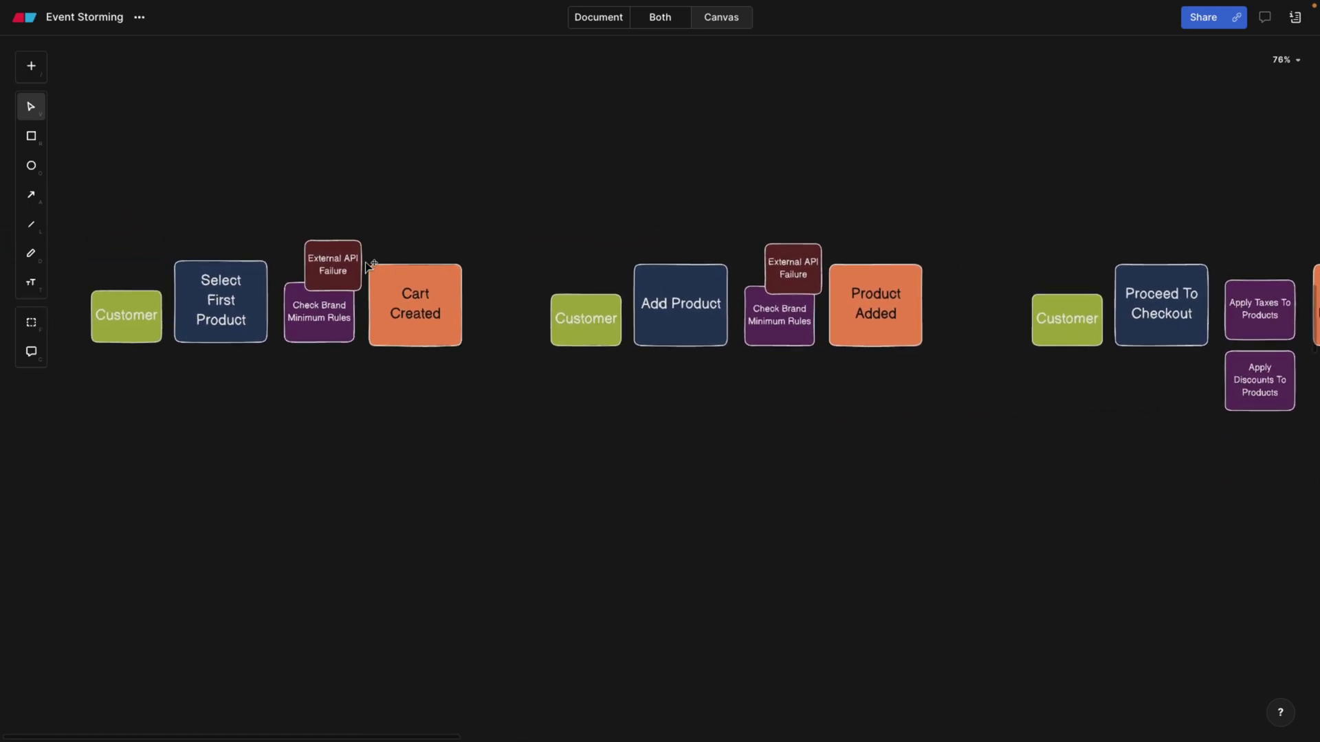
scroll(437, 357, "right", 2)
scroll(817, 340, "right", 5)
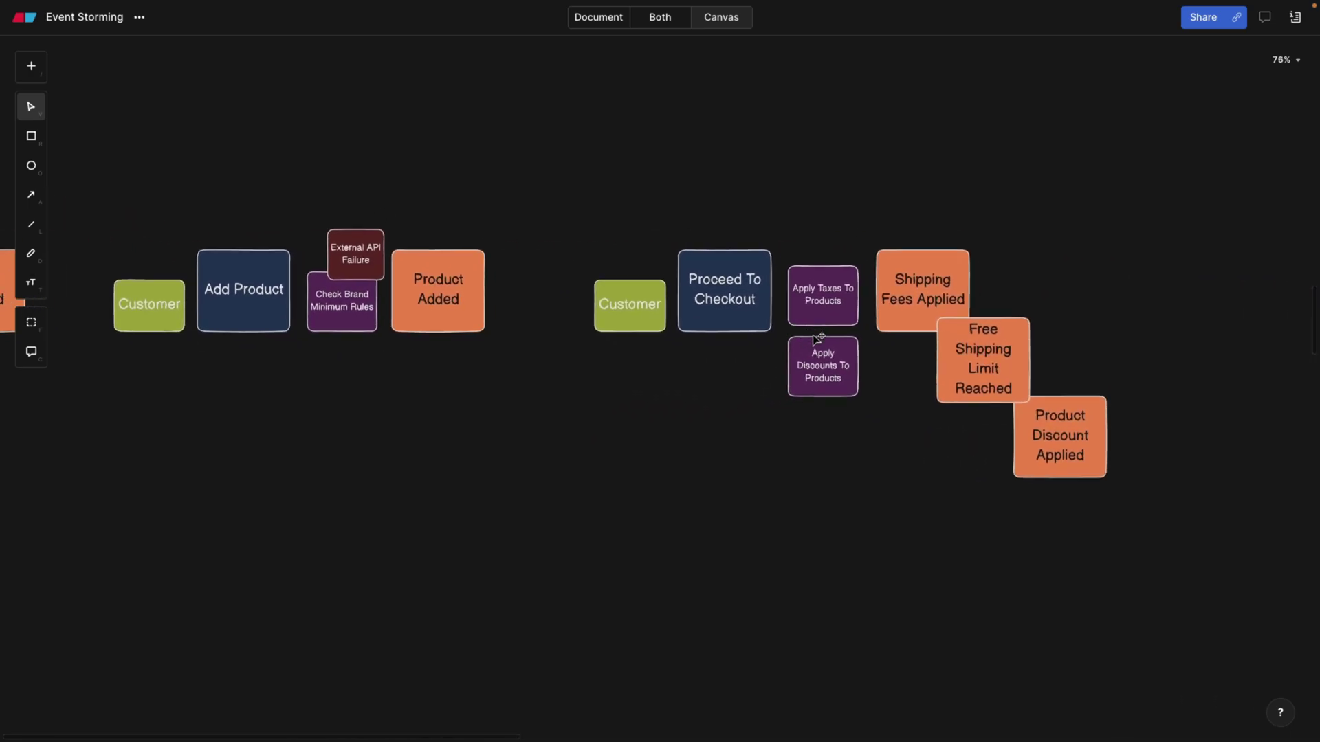
scroll(887, 365, "down", 3)
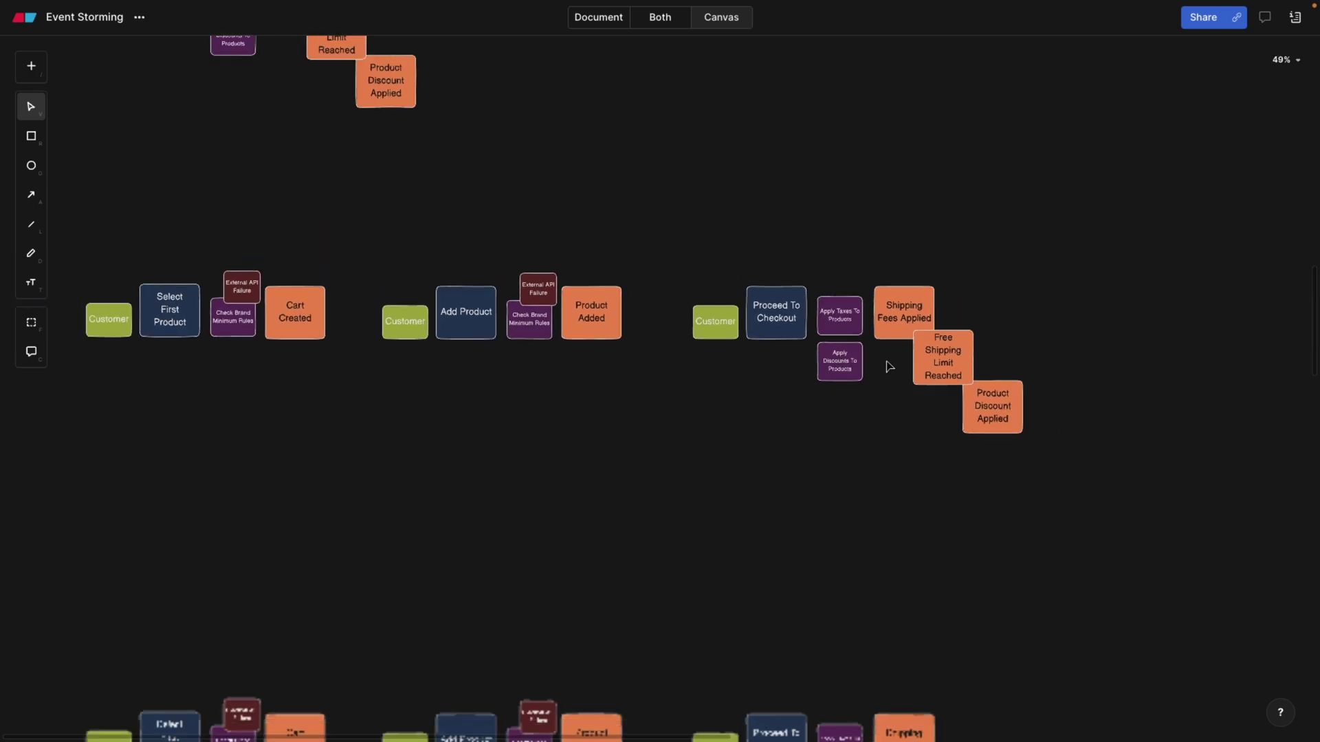
scroll(477, 412, "up", 3)
scroll(479, 412, "down", 2)
scroll(478, 412, "left", 2)
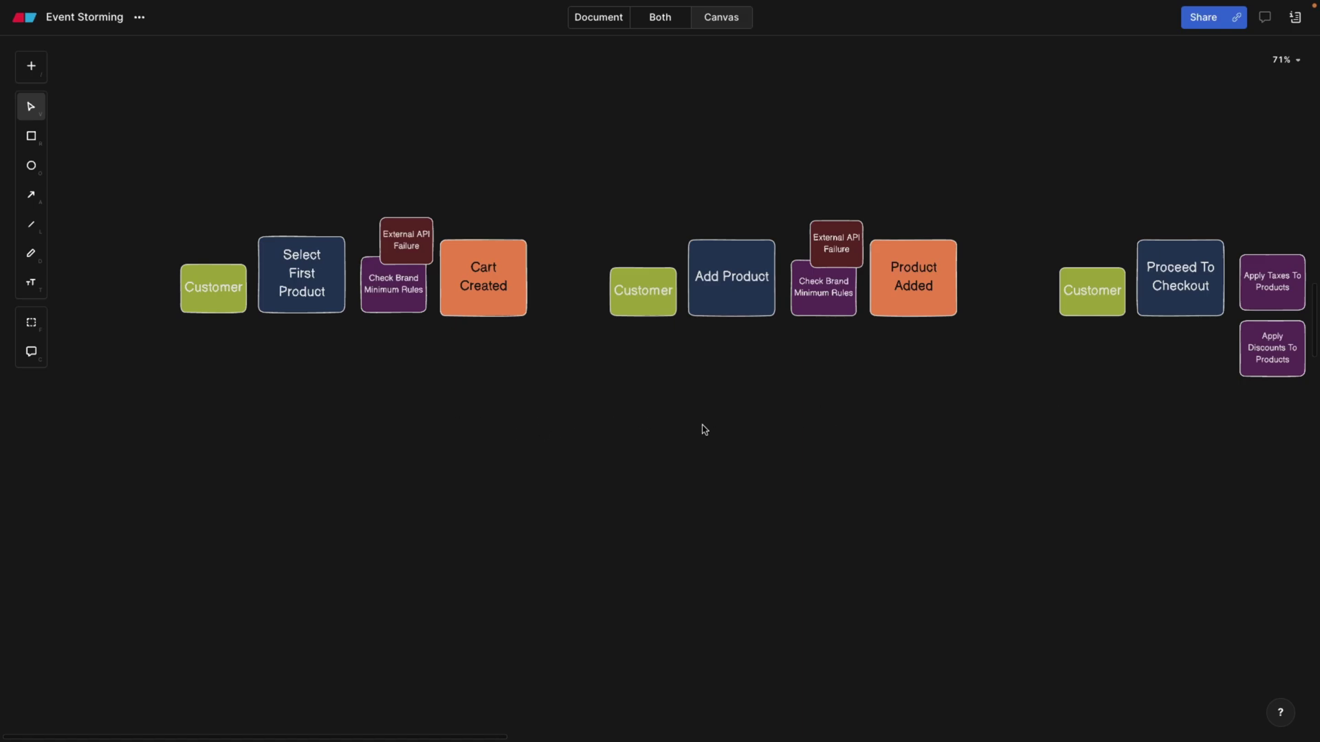
scroll(704, 430, "right", 5)
scroll(708, 432, "down", 1)
scroll(708, 431, "right", 2)
scroll(708, 431, "left", 2)
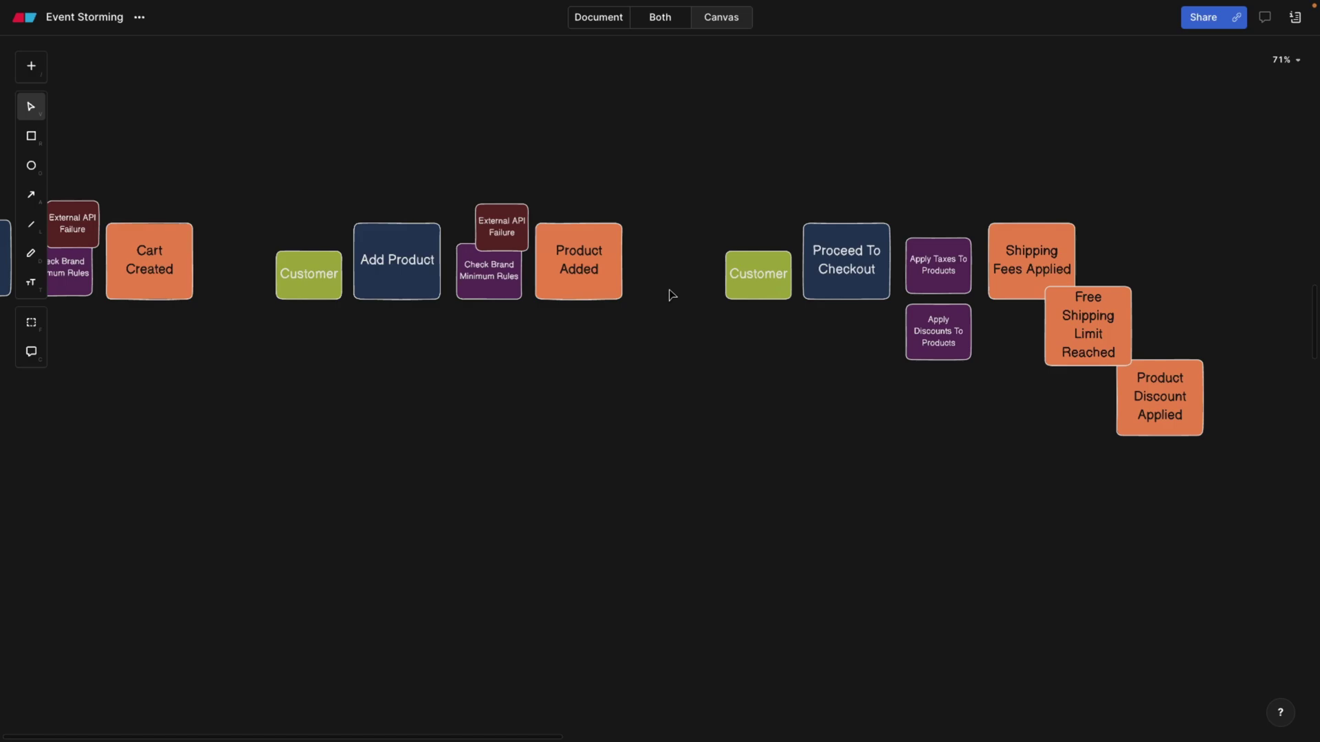
scroll(672, 296, "left", 3)
scroll(672, 296, "down", 5)
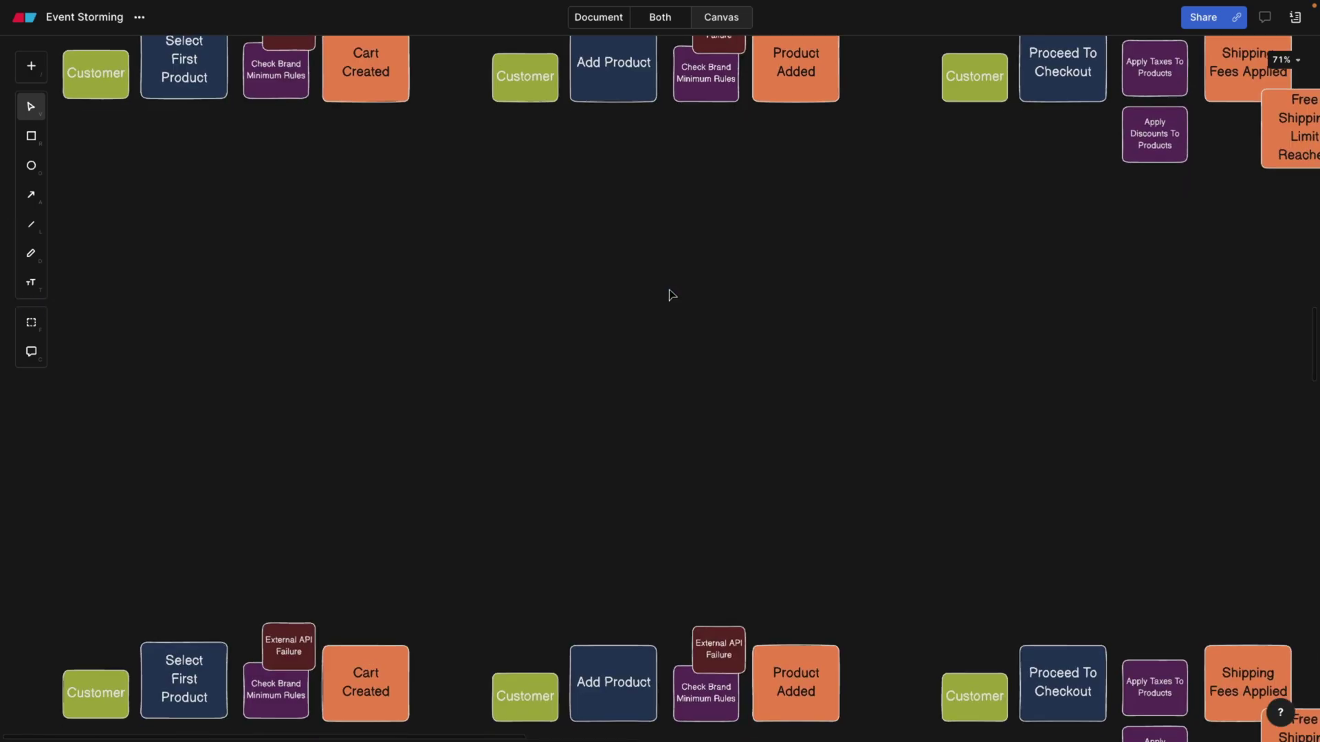
scroll(671, 295, "down", 5)
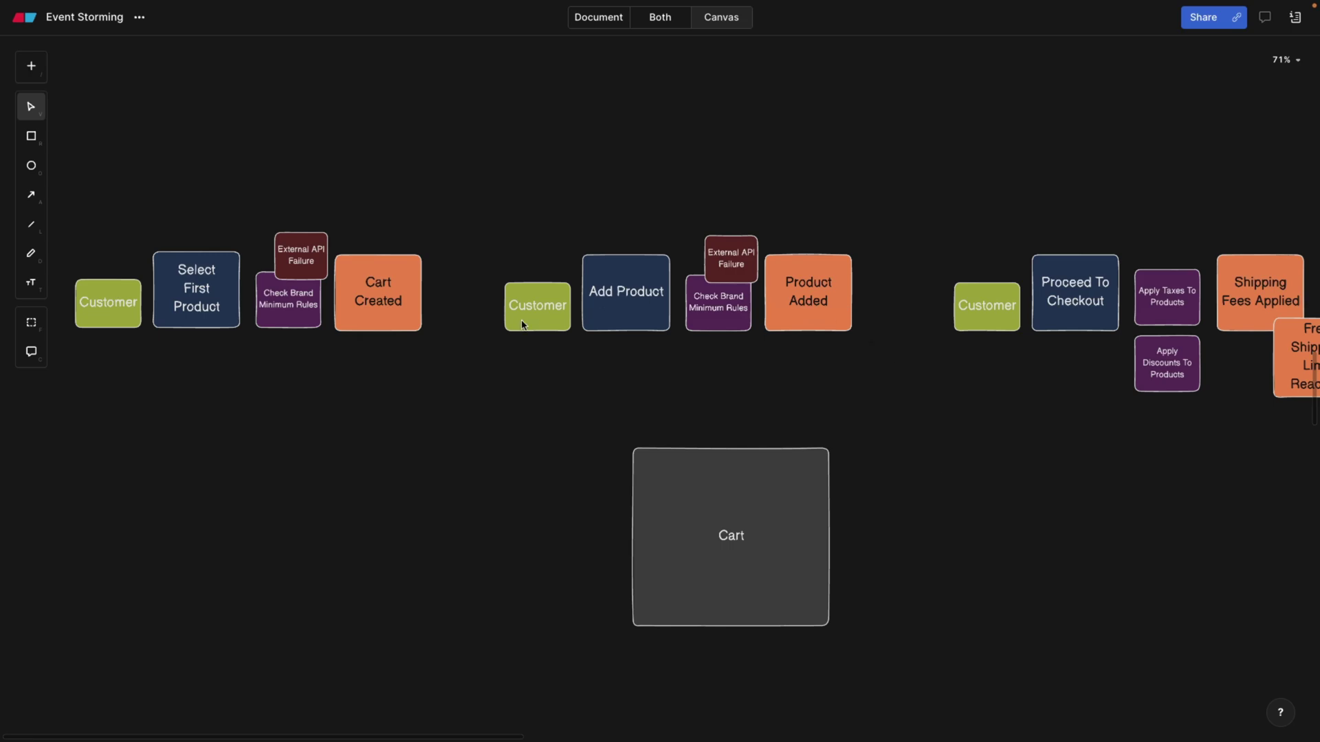
scroll(860, 357, "right", 5)
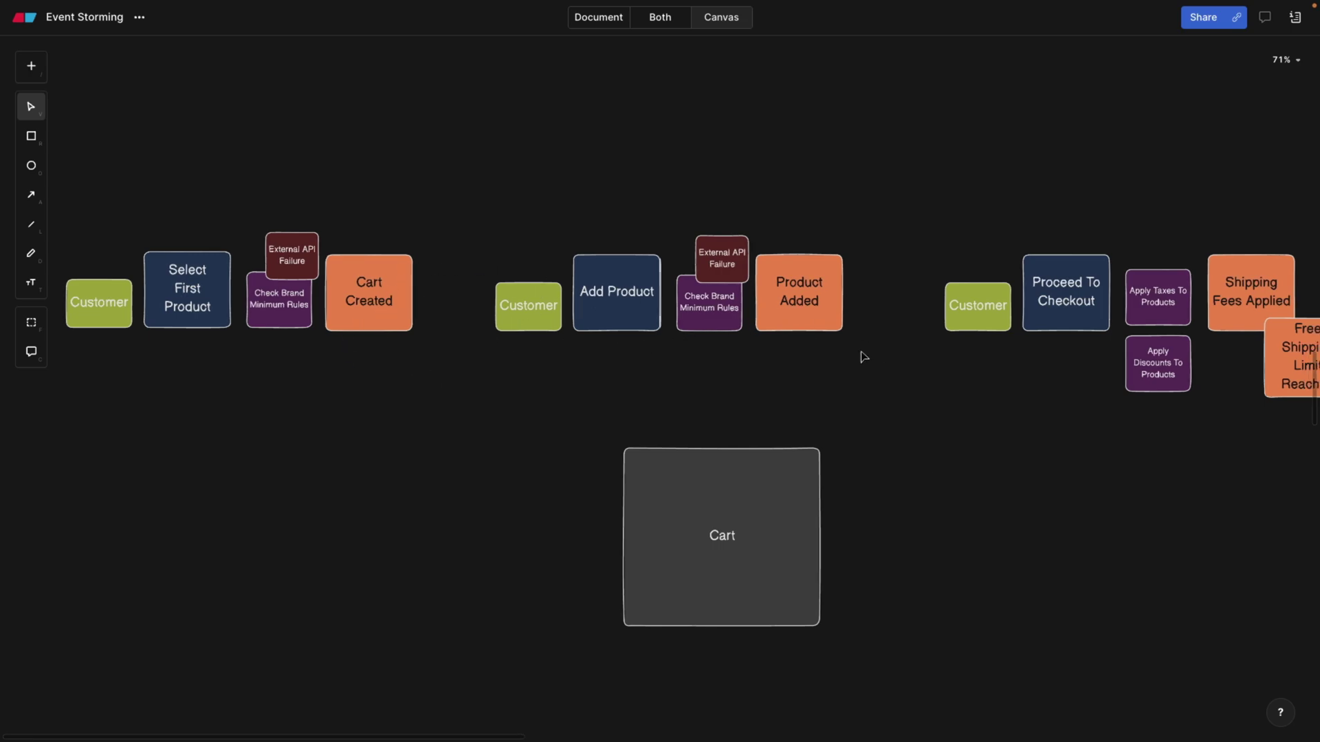
scroll(863, 356, "right", 2)
scroll(863, 357, "down", 1)
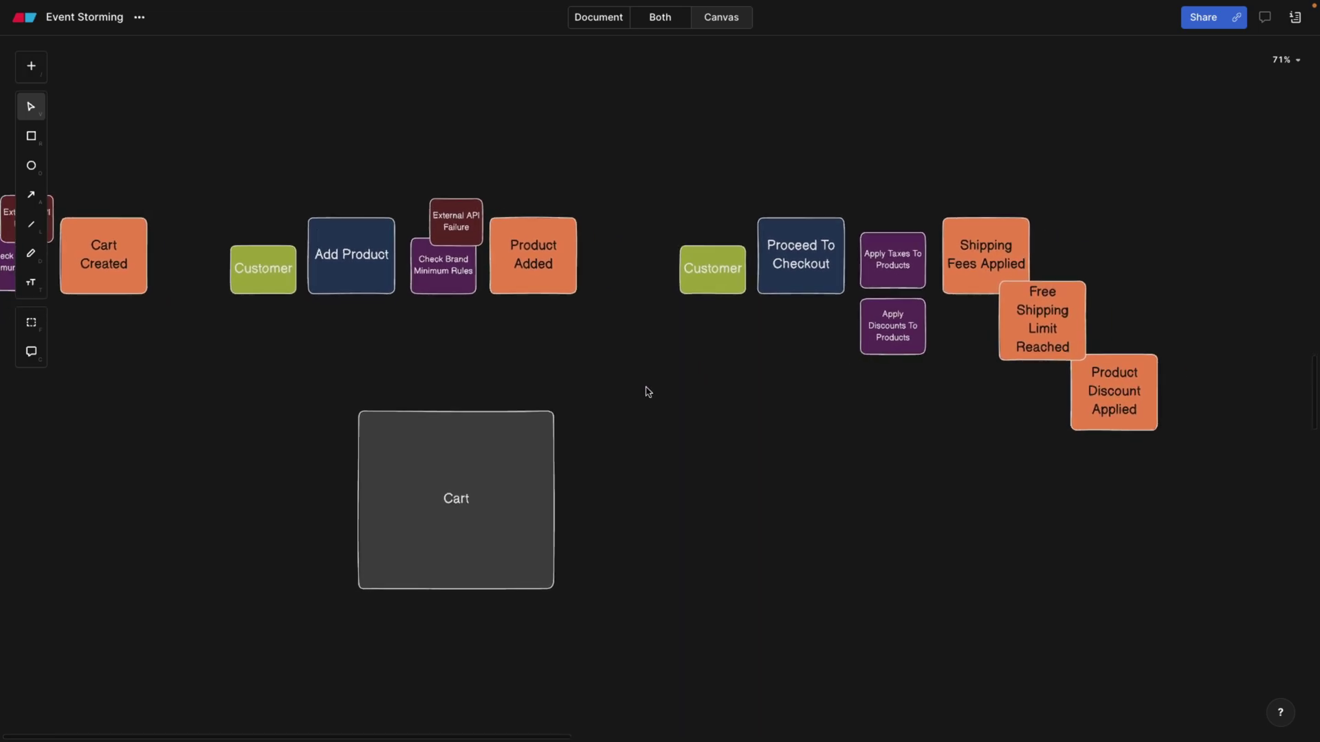
scroll(646, 392, "left", 3)
scroll(646, 392, "down", 1)
left_click(571, 388)
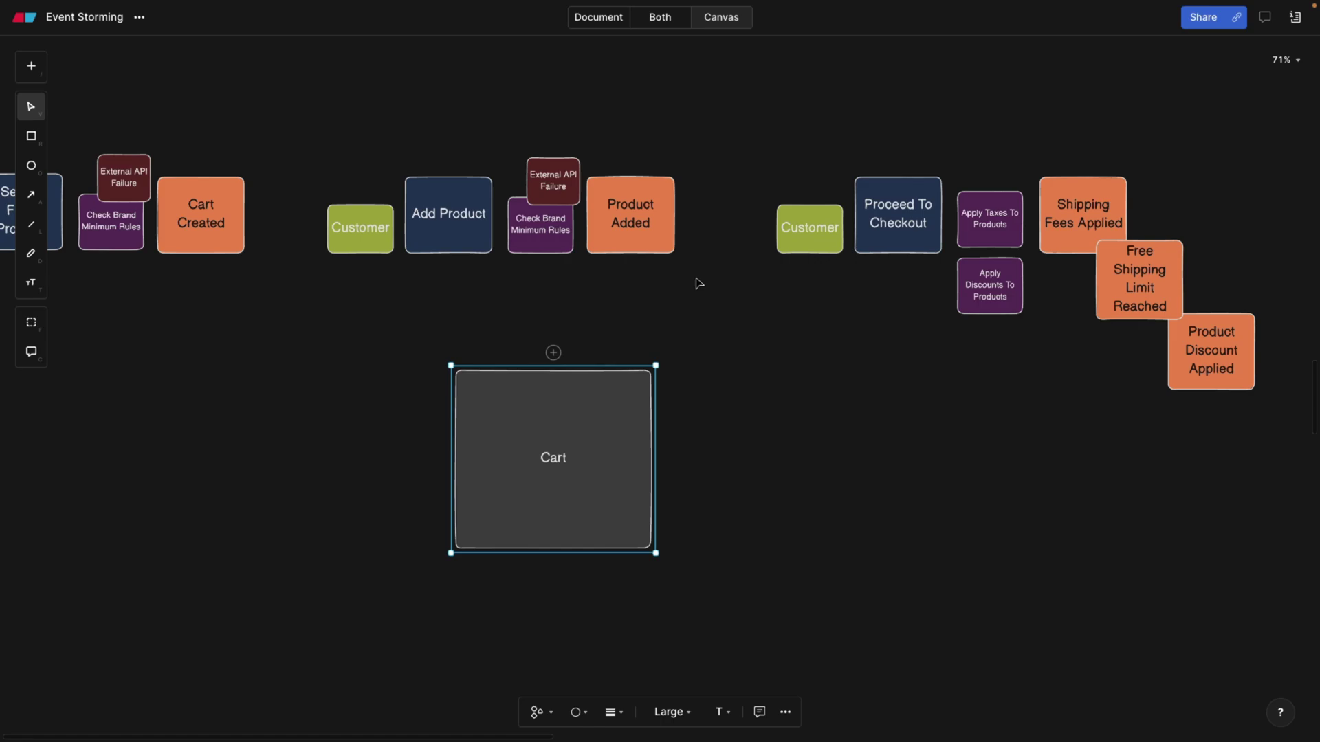
left_click(728, 295)
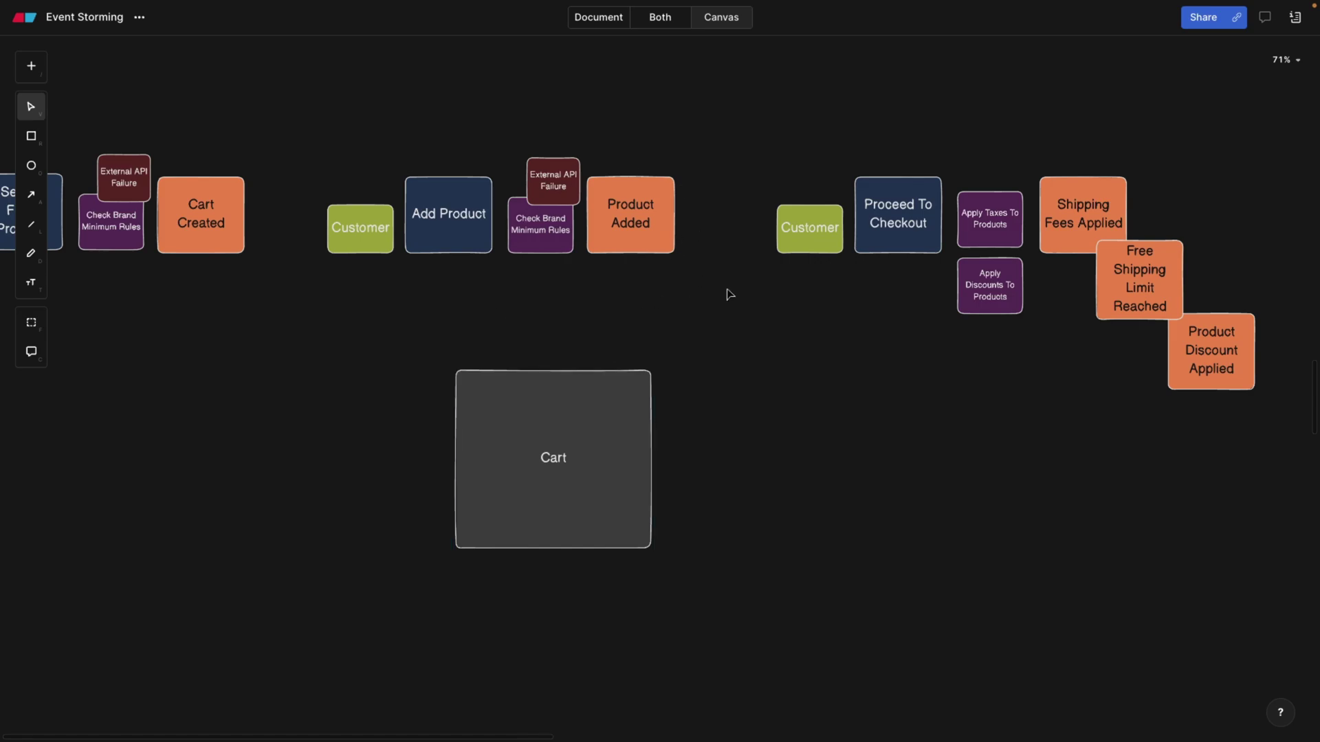
scroll(729, 294, "up", 3)
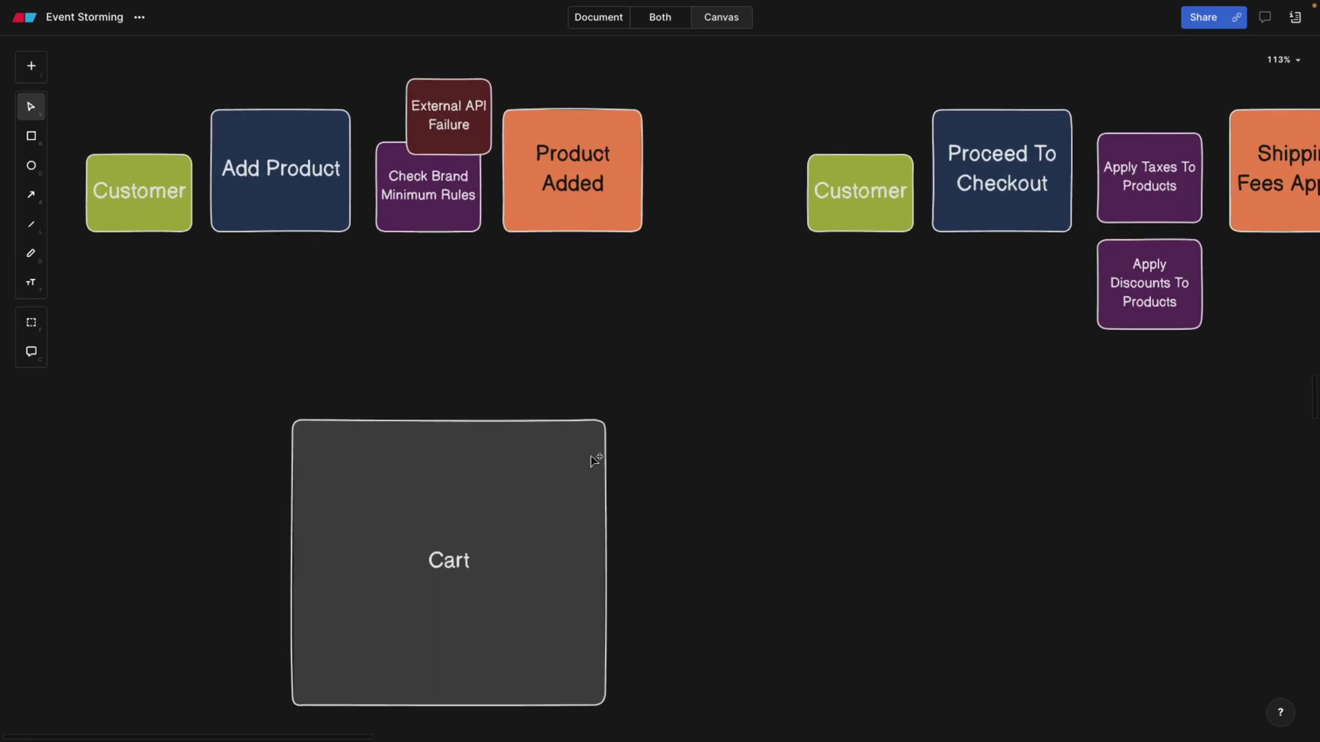
scroll(593, 460, "left", 3)
scroll(593, 460, "down", 2)
scroll(442, 374, "down", 4)
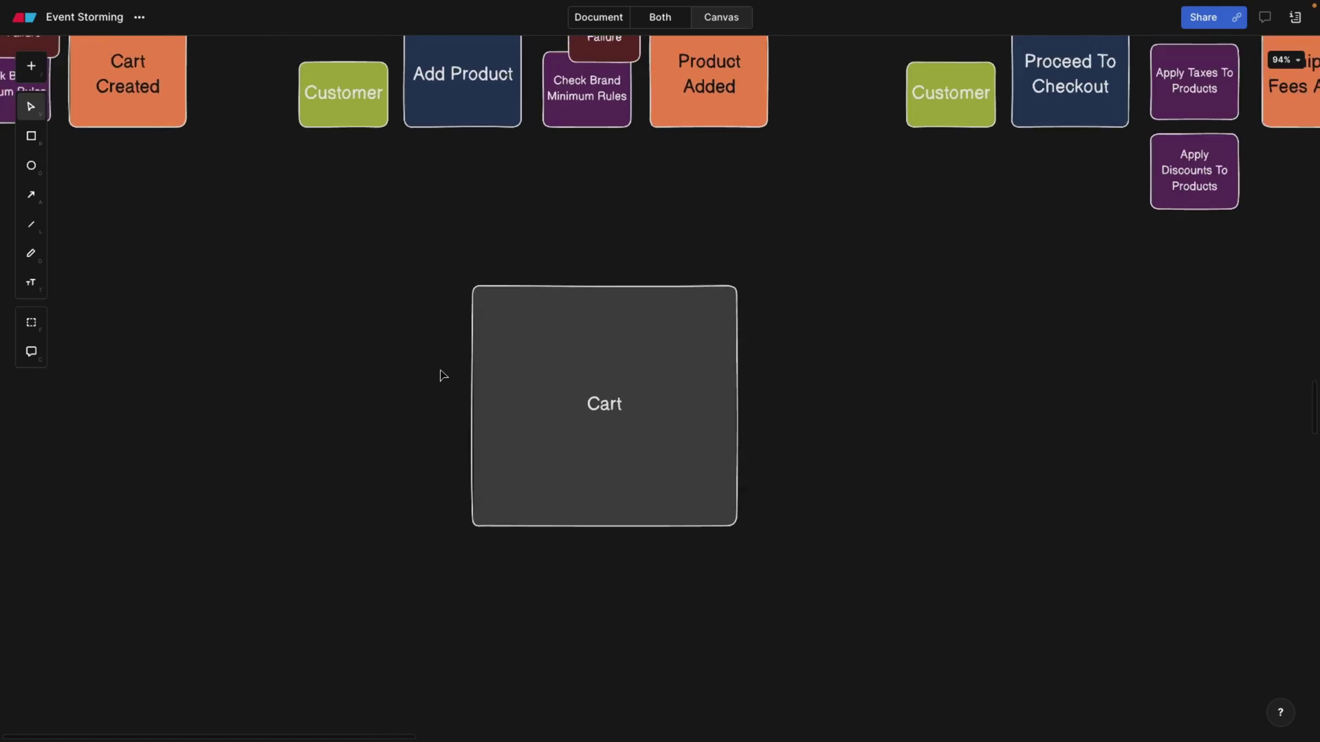
scroll(588, 334, "left", 3)
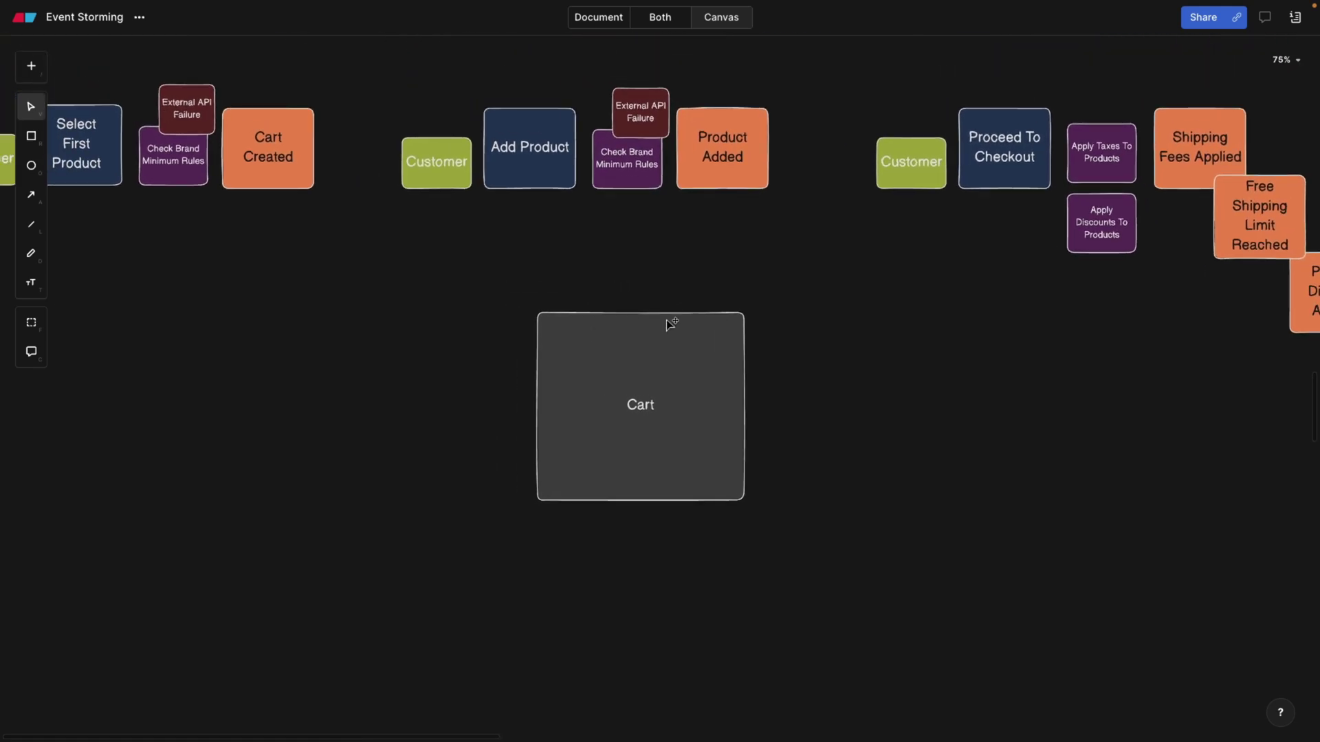
scroll(784, 324, "up", 1)
scroll(784, 323, "left", 1)
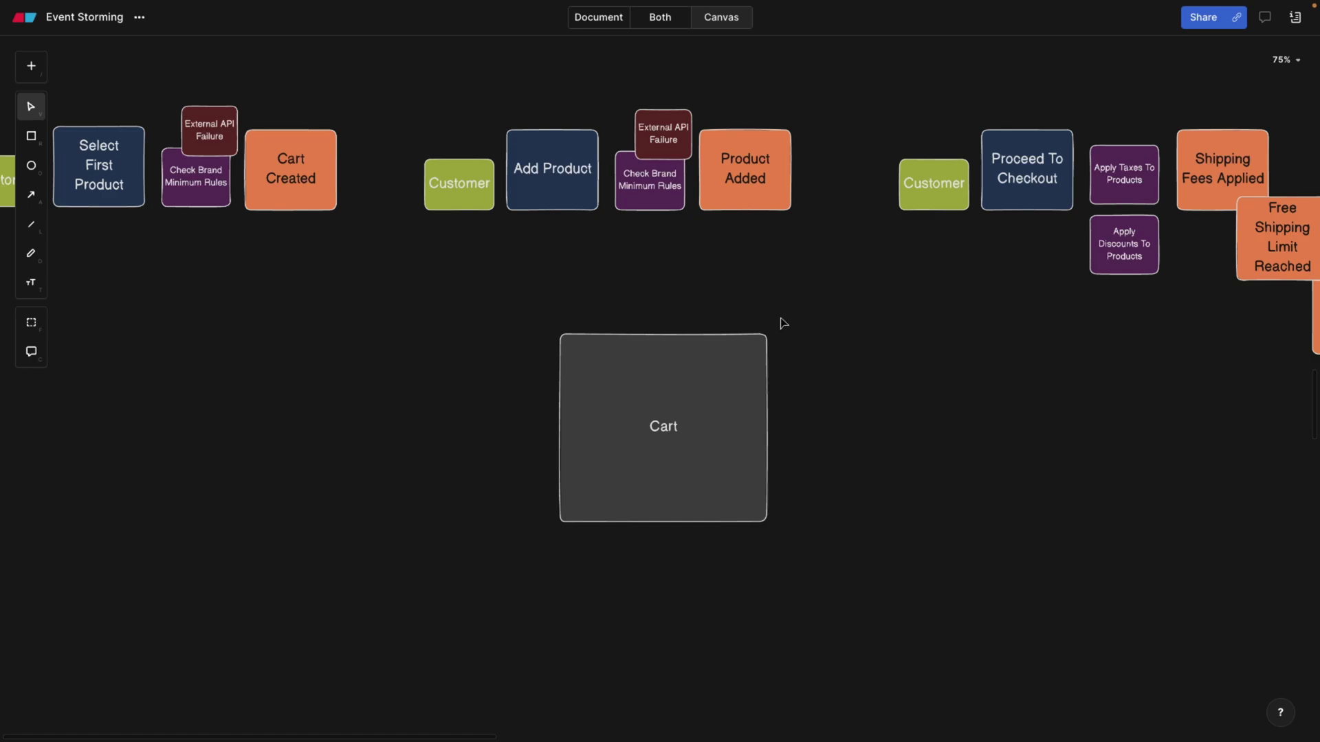
scroll(604, 415, "up", 5)
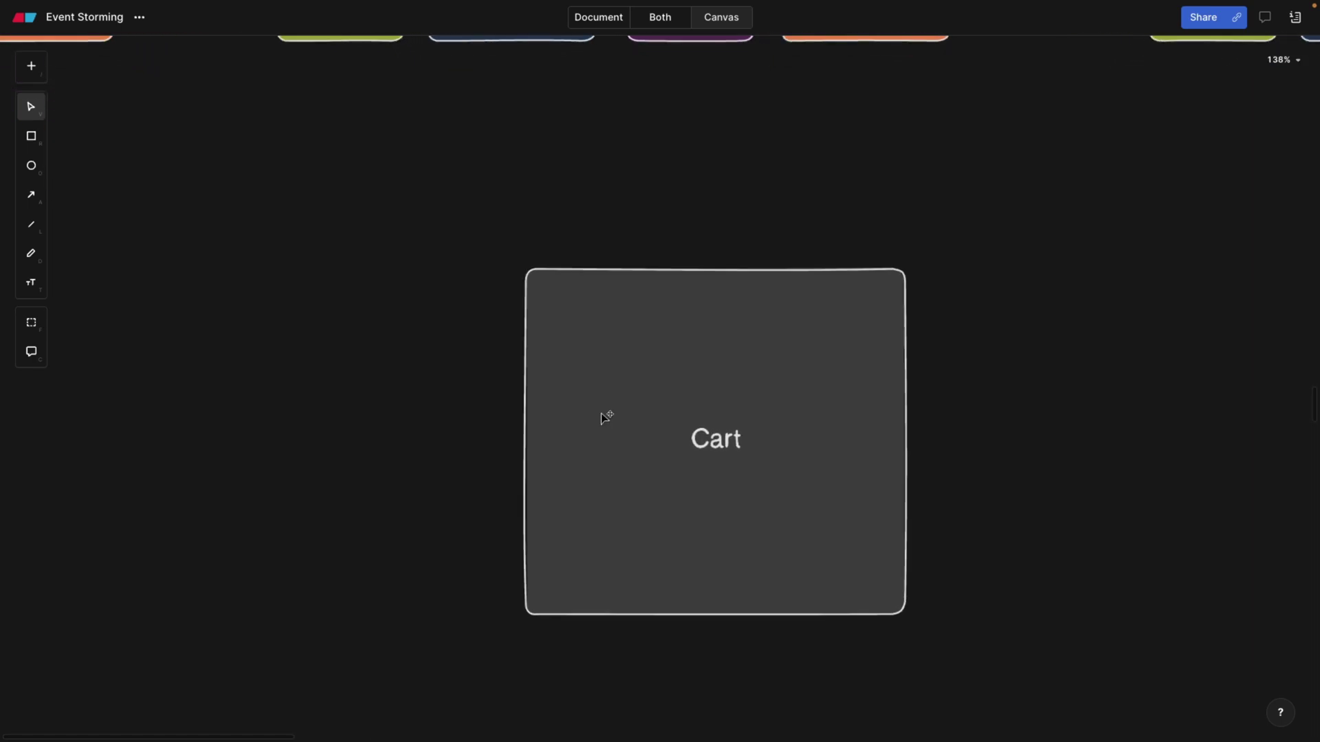
scroll(603, 417, "down", 3)
scroll(678, 463, "left", 8)
scroll(677, 463, "up", 4)
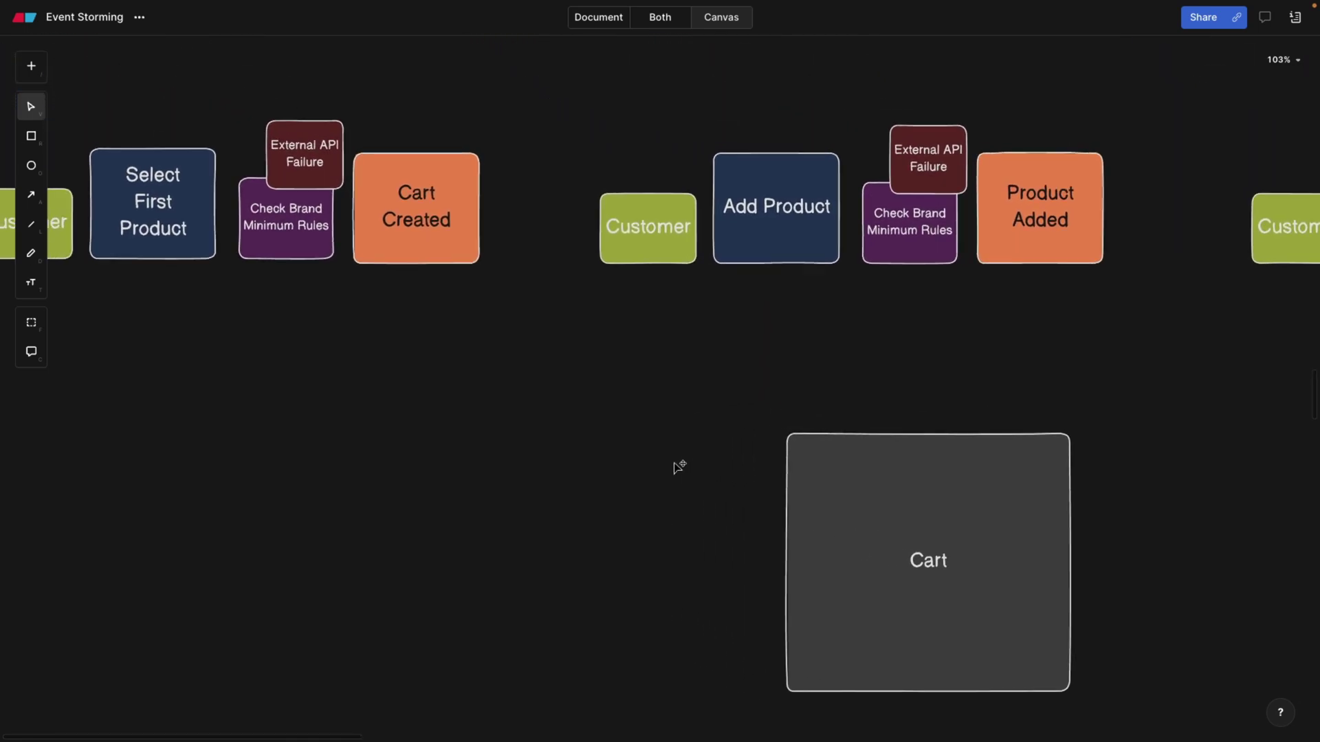
scroll(678, 465, "left", 3)
scroll(677, 466, "down", 2)
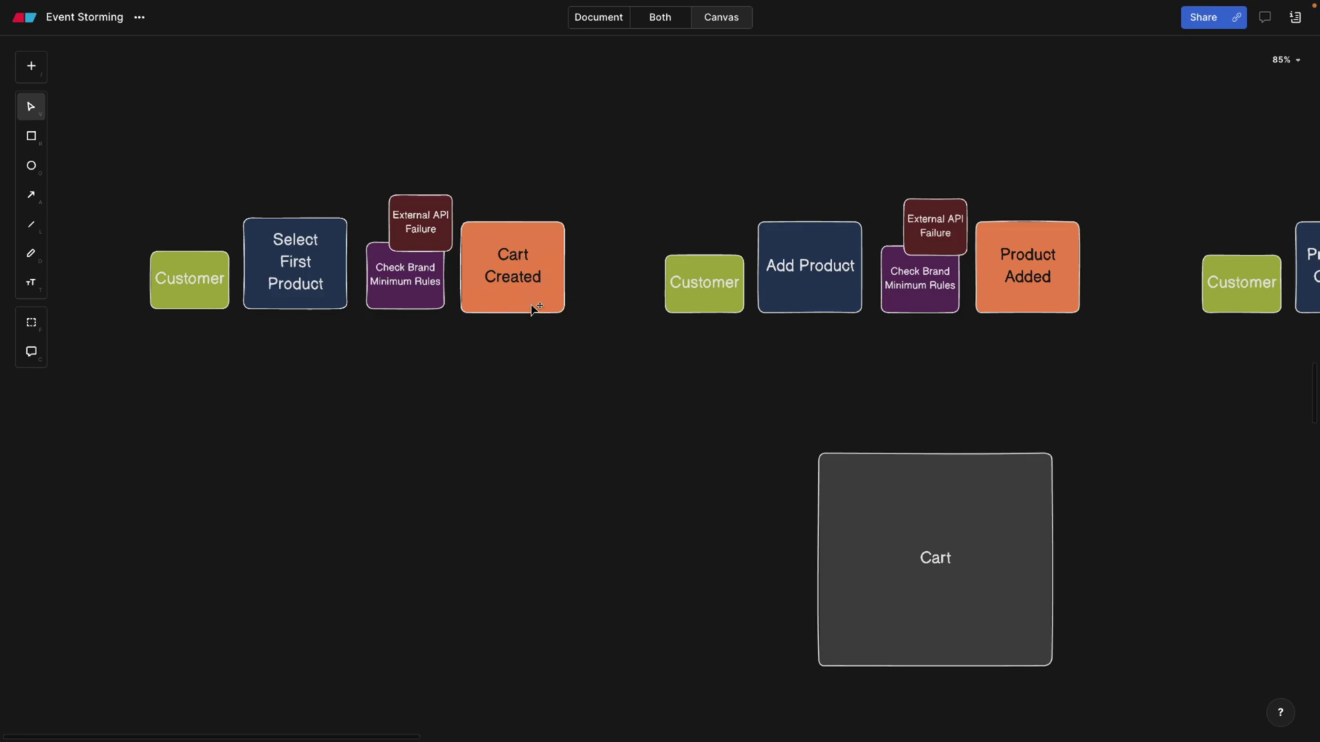
scroll(613, 365, "right", 5)
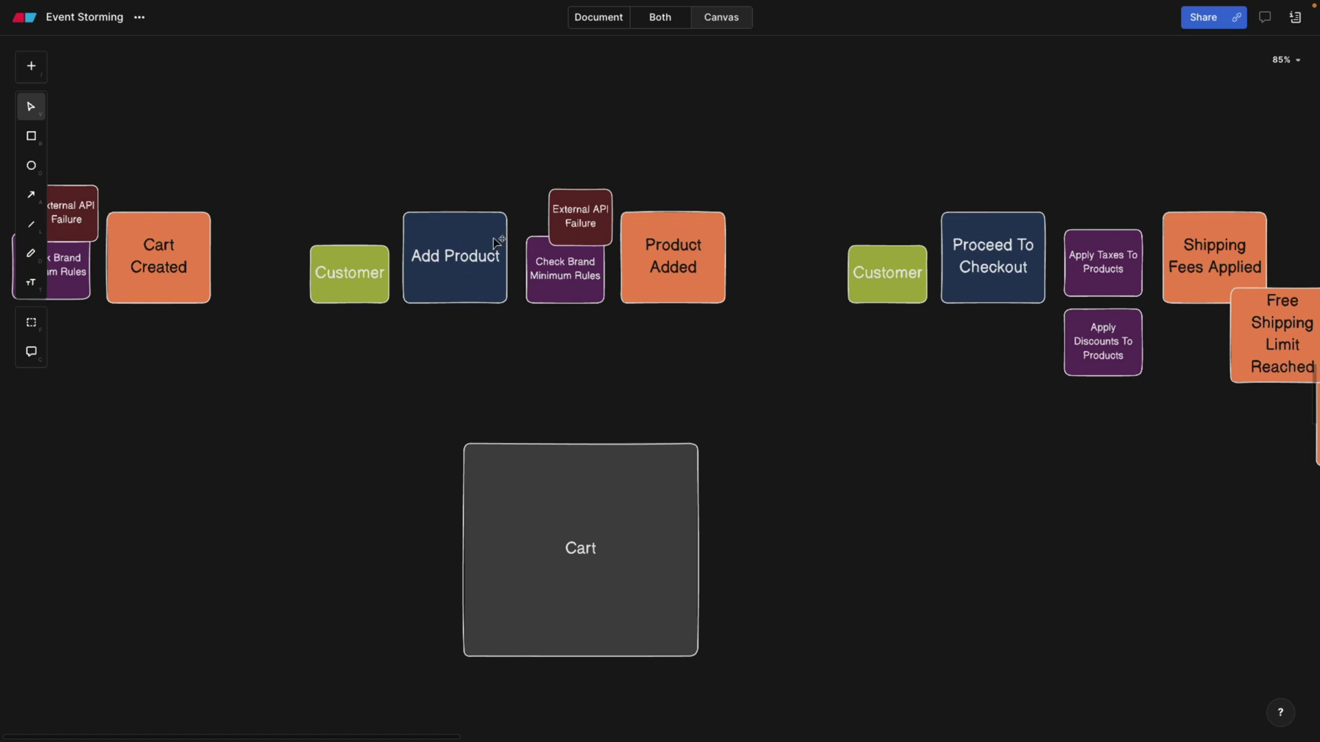
scroll(631, 362, "right", 2)
scroll(631, 362, "down", 1)
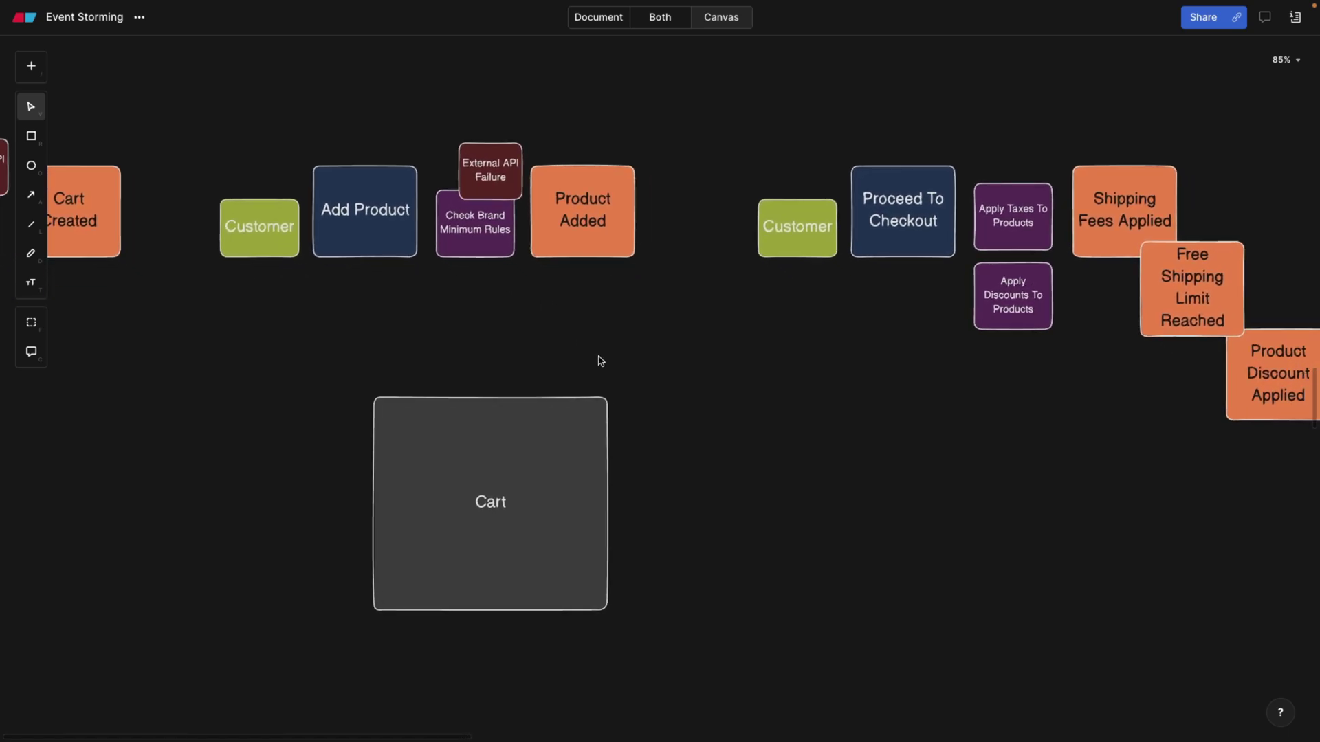
scroll(601, 360, "right", 4)
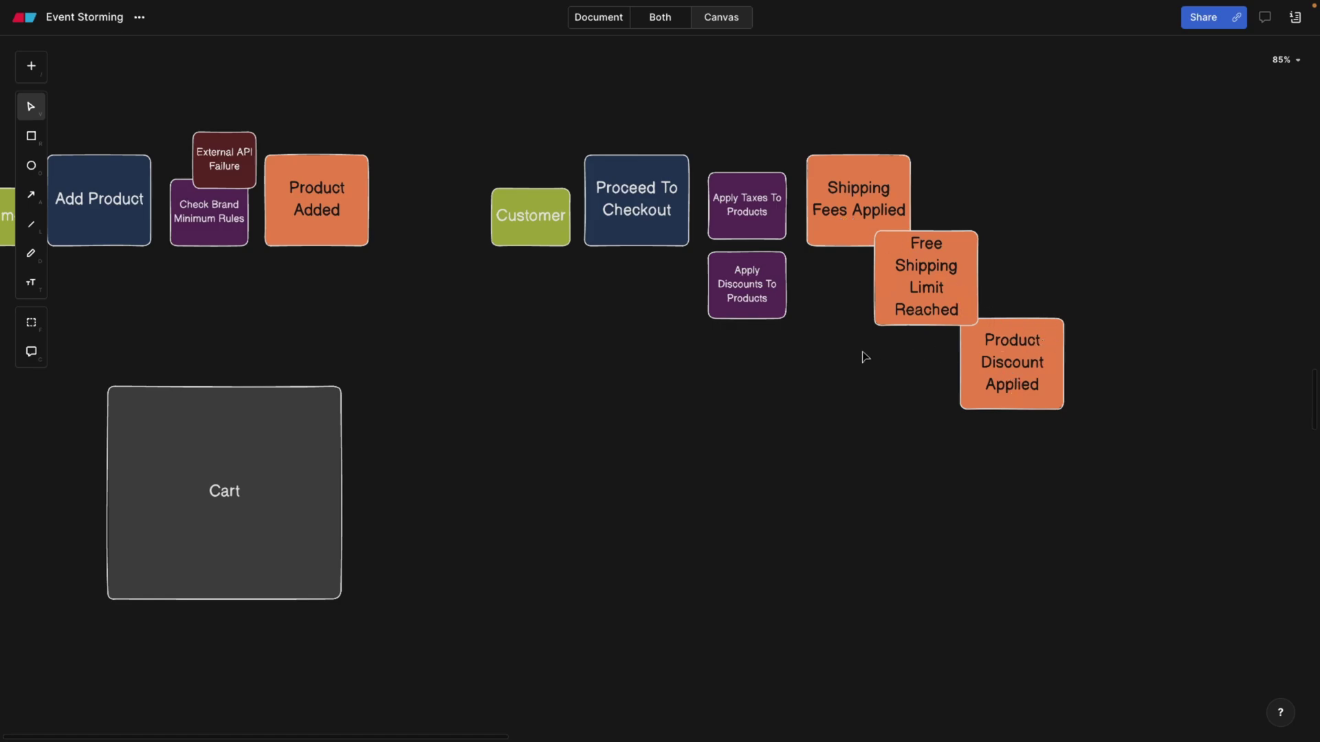
scroll(613, 398, "down", 5)
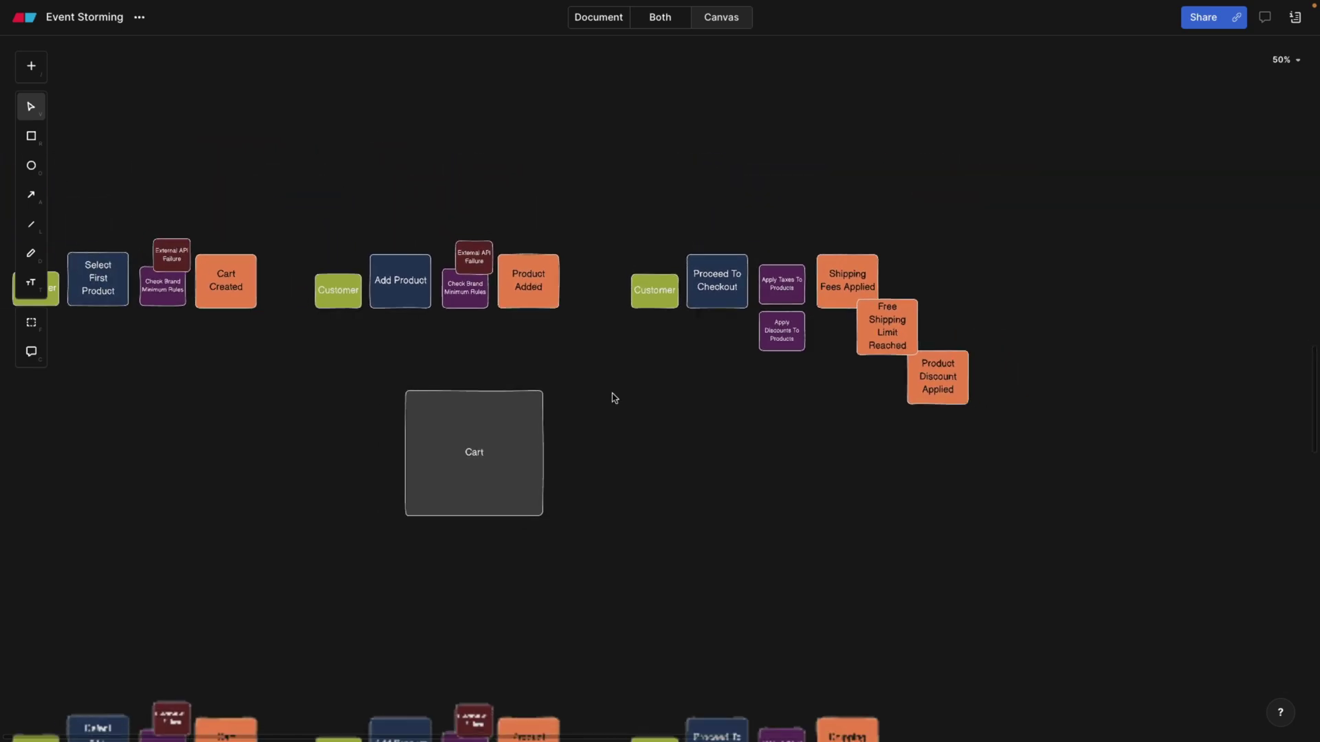
scroll(613, 399, "left", 3)
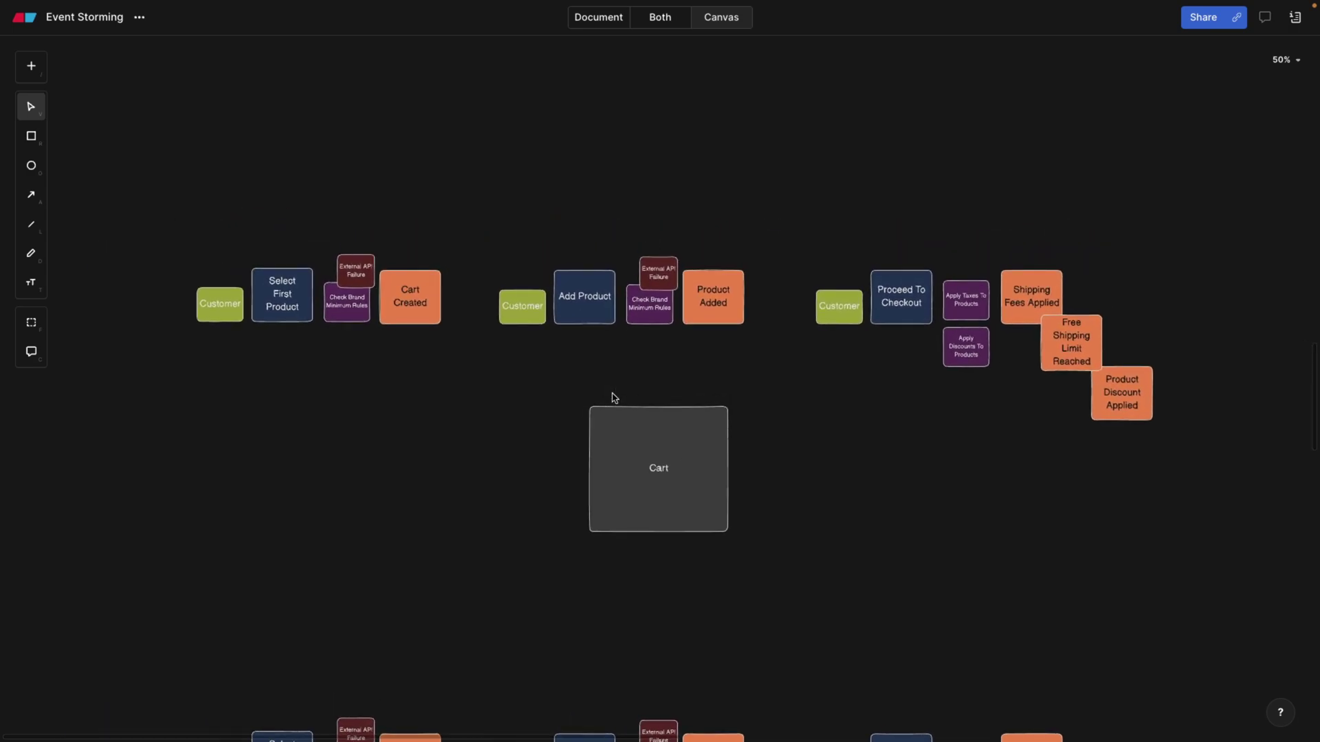
scroll(614, 398, "down", 5)
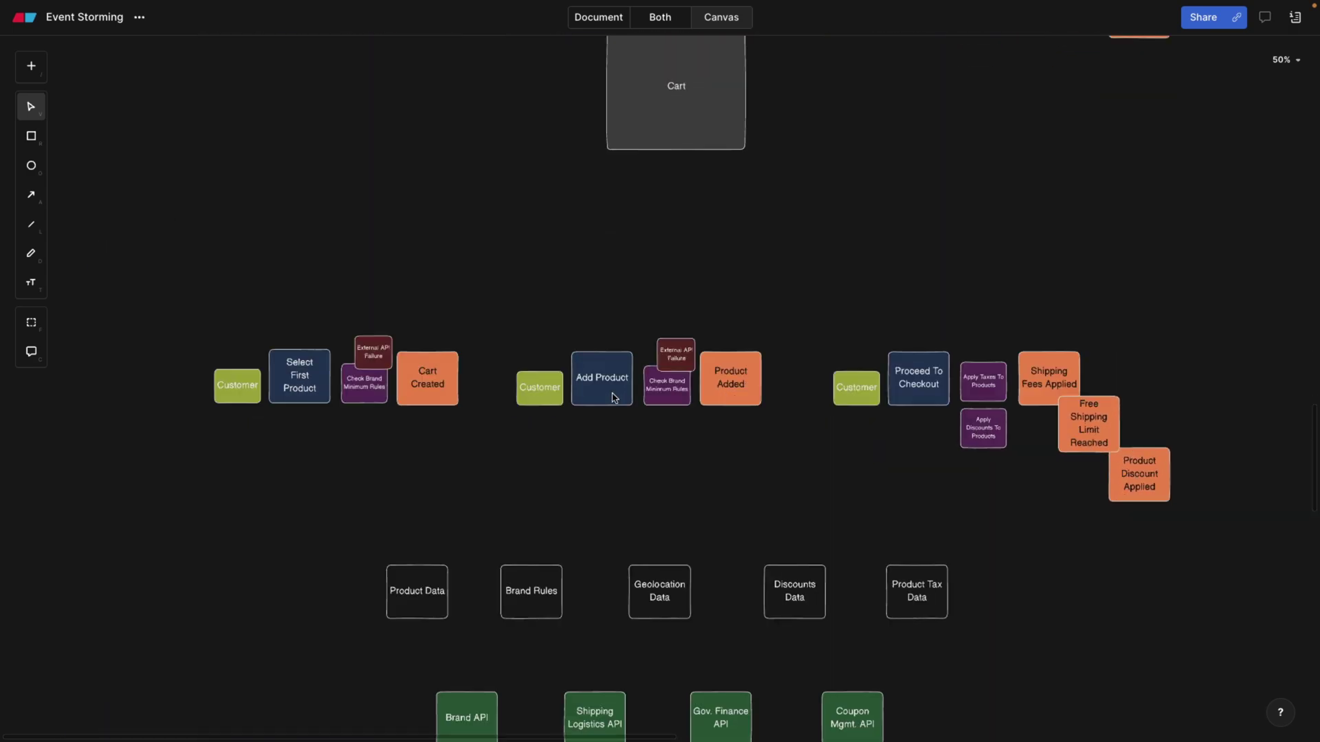
scroll(614, 398, "down", 2)
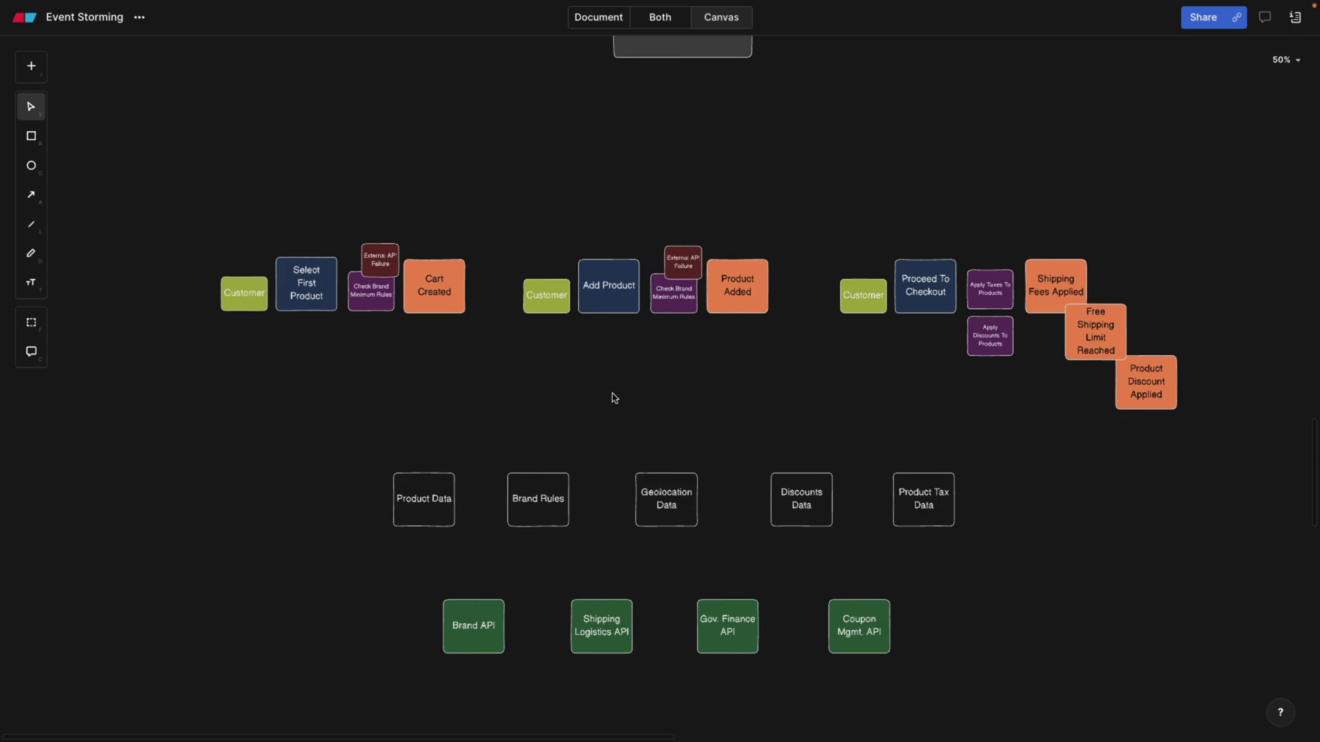
scroll(614, 398, "up", 3)
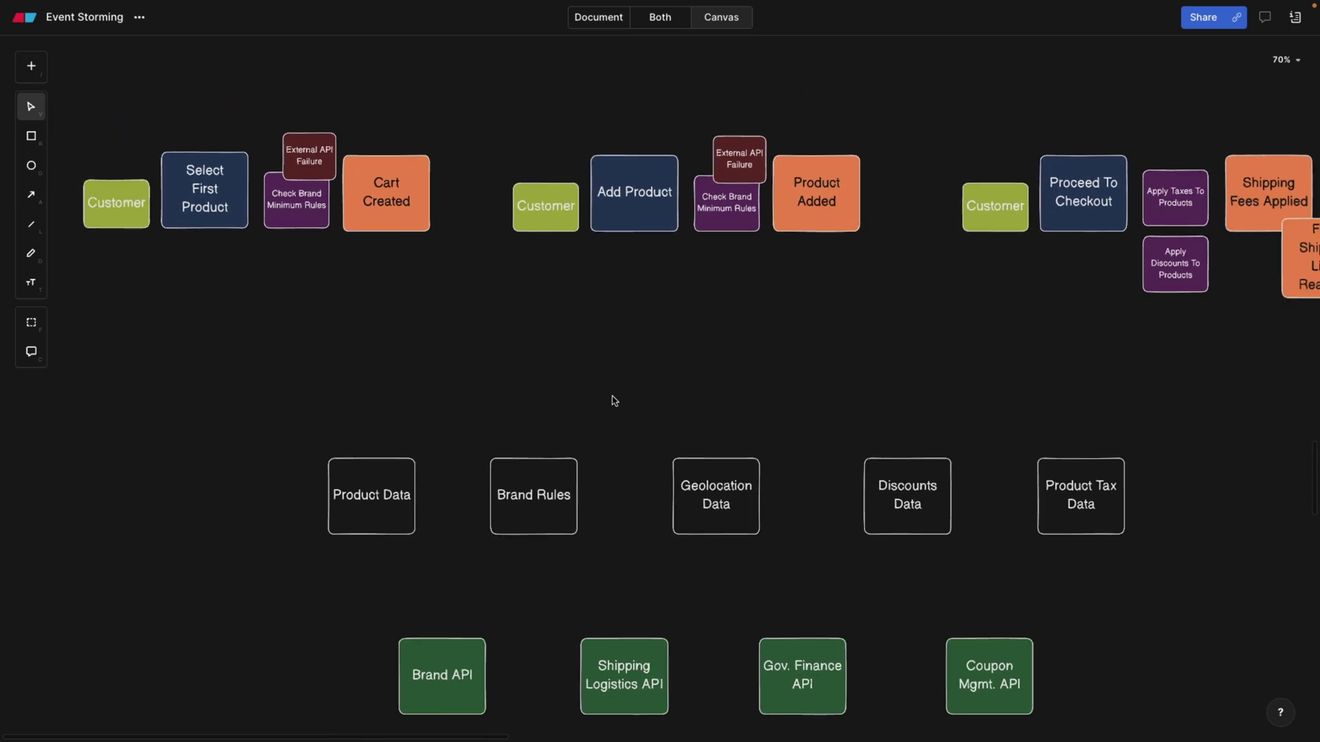
scroll(614, 401, "down", 1)
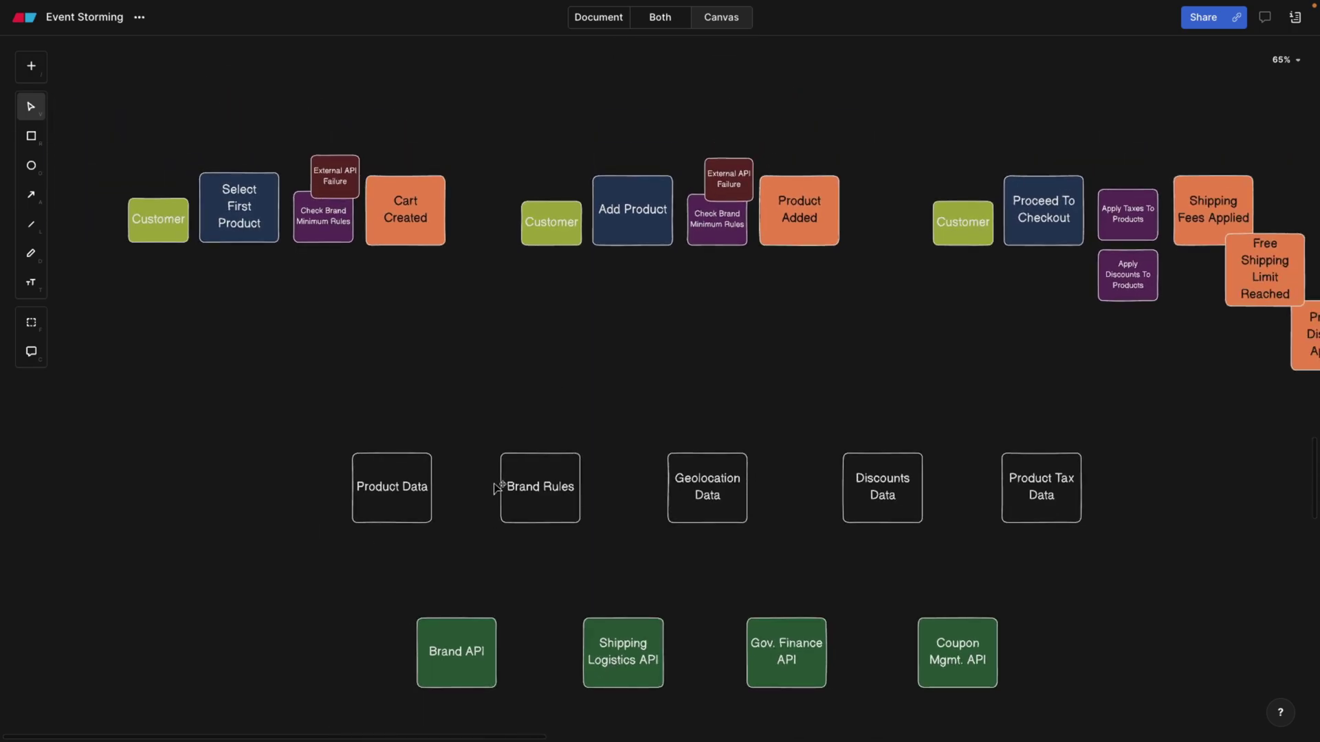
scroll(568, 348, "down", 5)
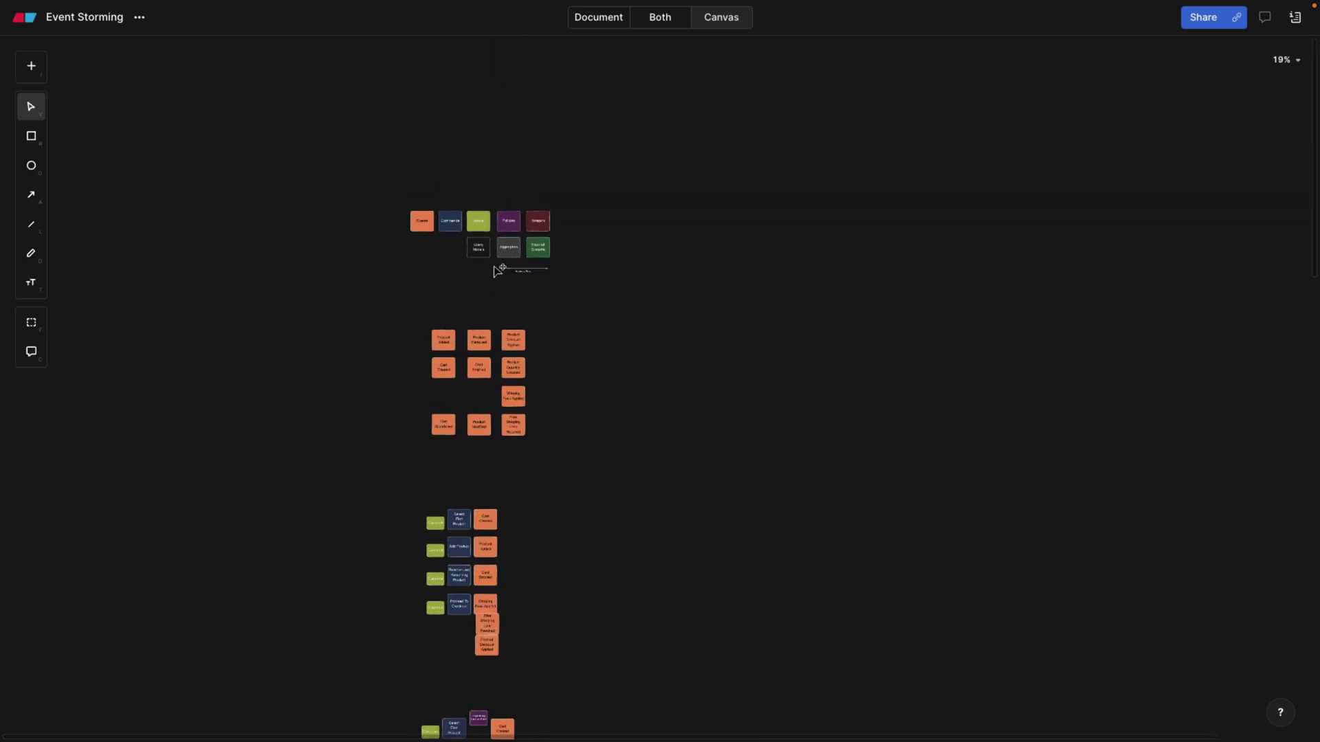
scroll(558, 219, "up", 5)
left_click(559, 219)
left_click(464, 222)
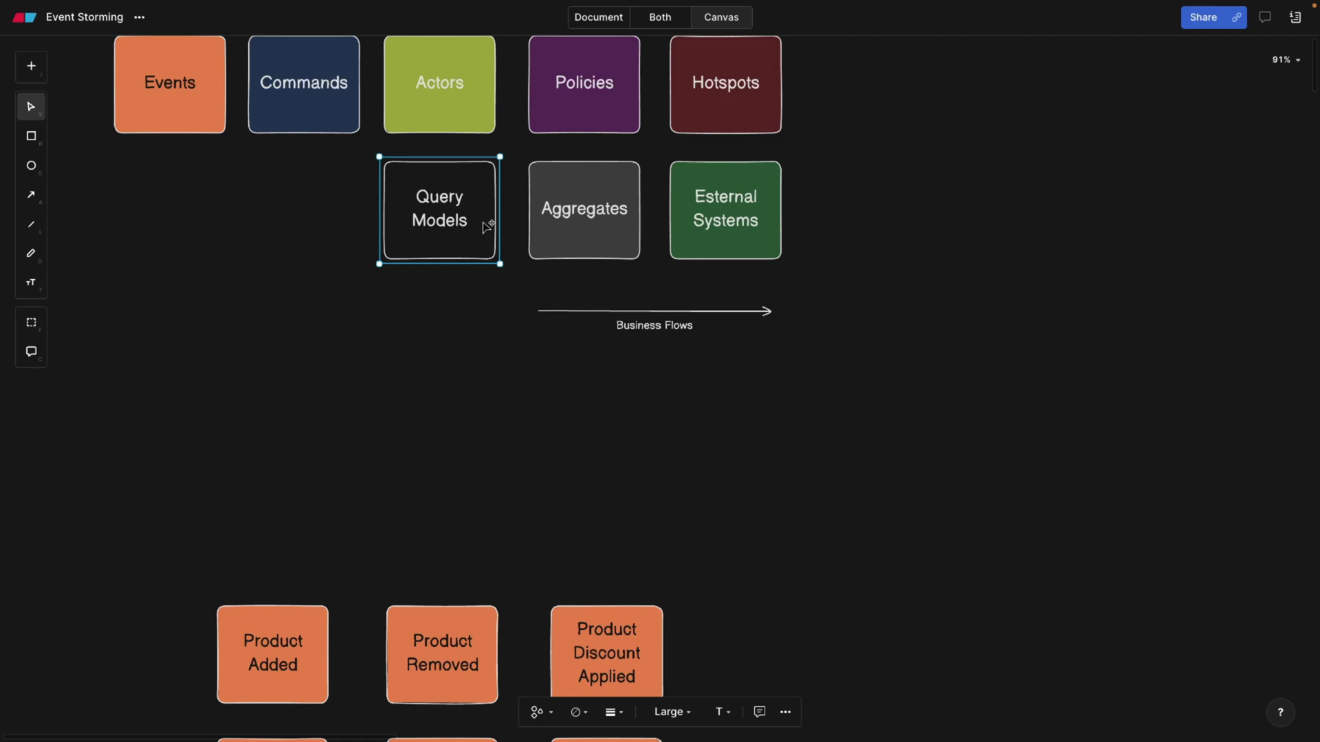
left_click(759, 189)
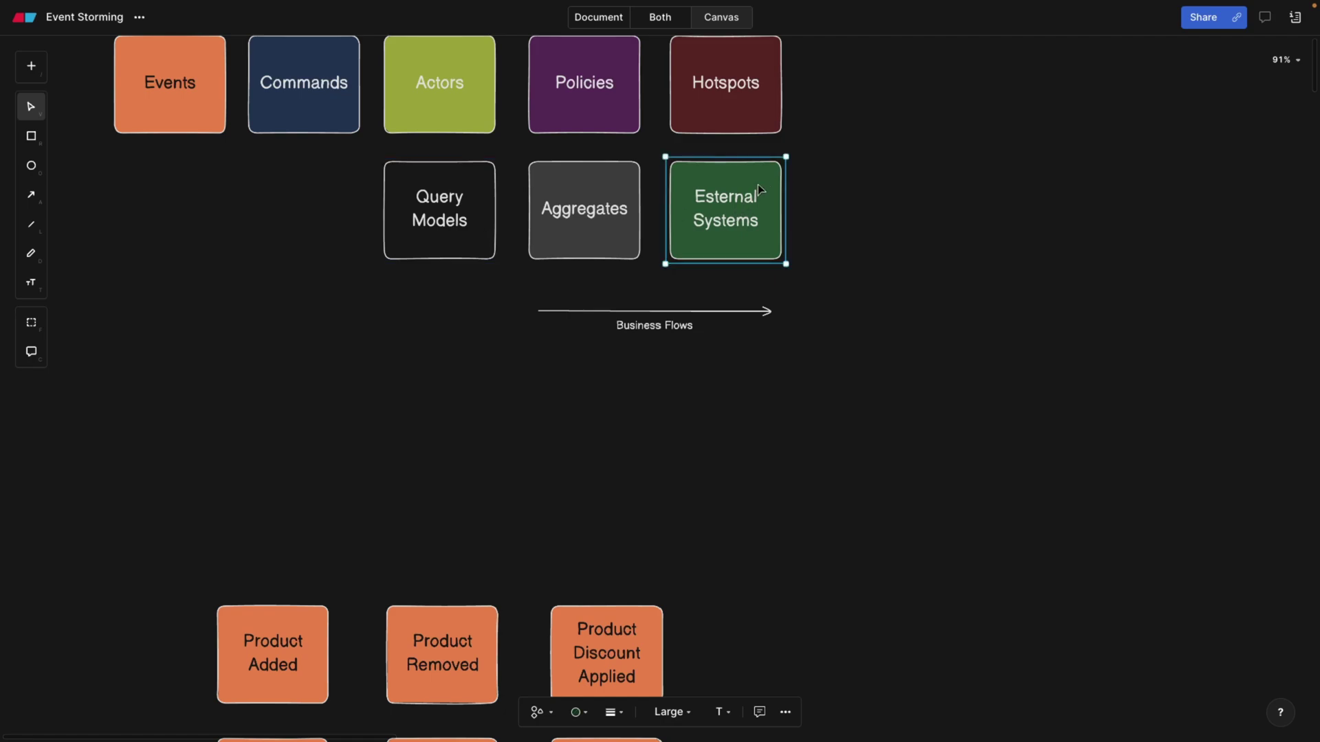
scroll(799, 305, "down", 15)
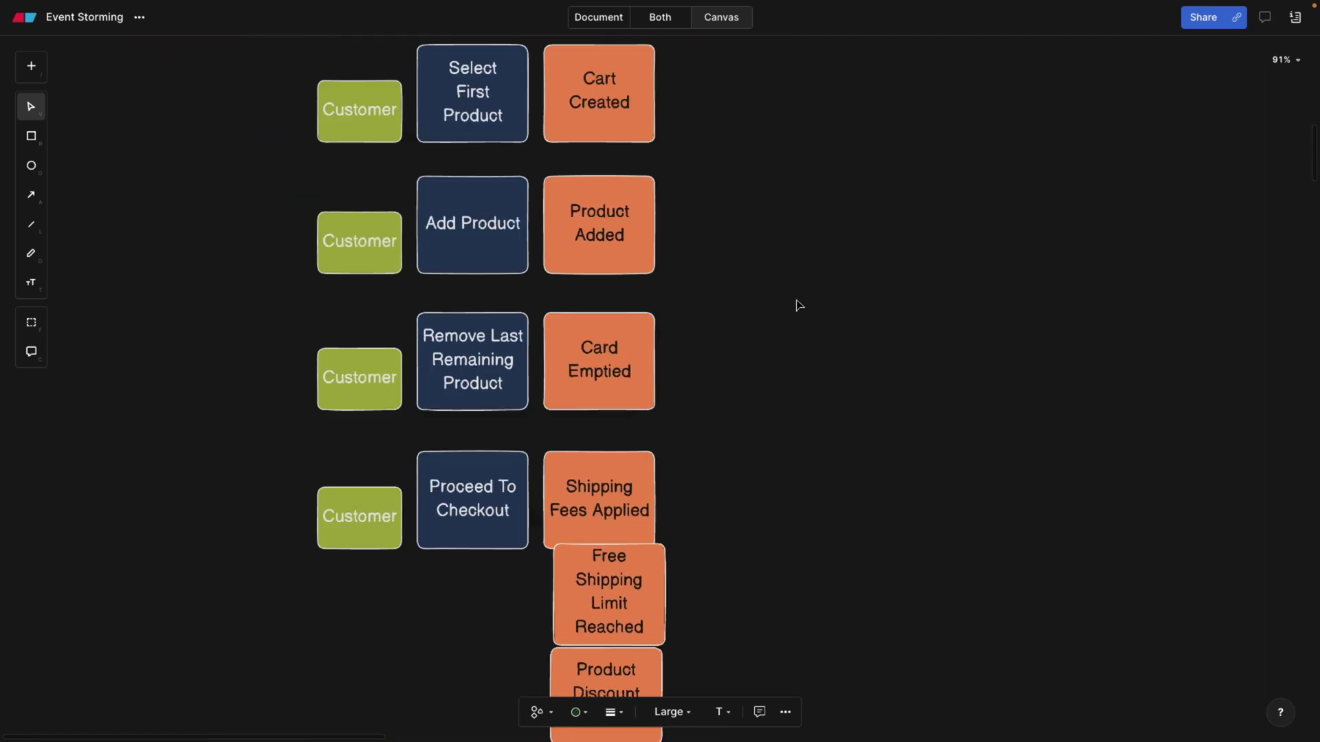
scroll(799, 305, "down", 3)
scroll(799, 305, "down", 10)
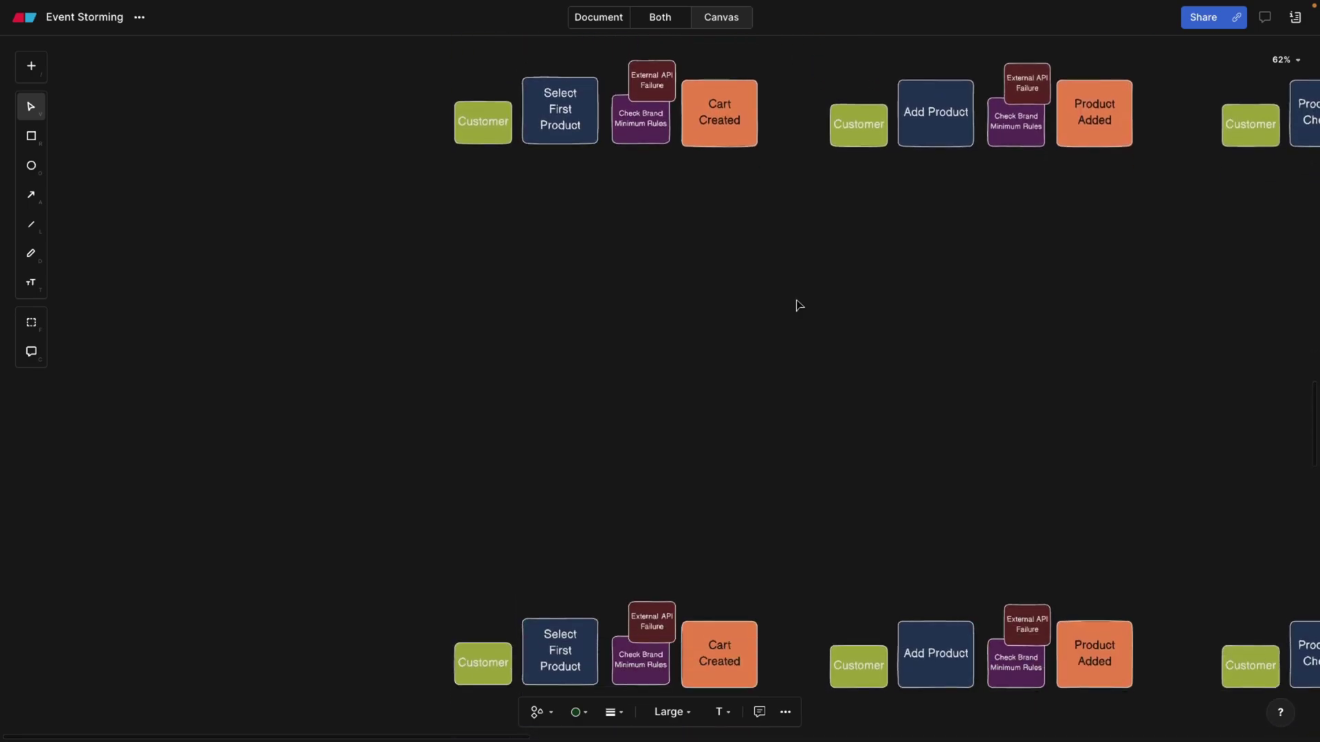
scroll(800, 305, "right", 5)
scroll(796, 305, "down", 10)
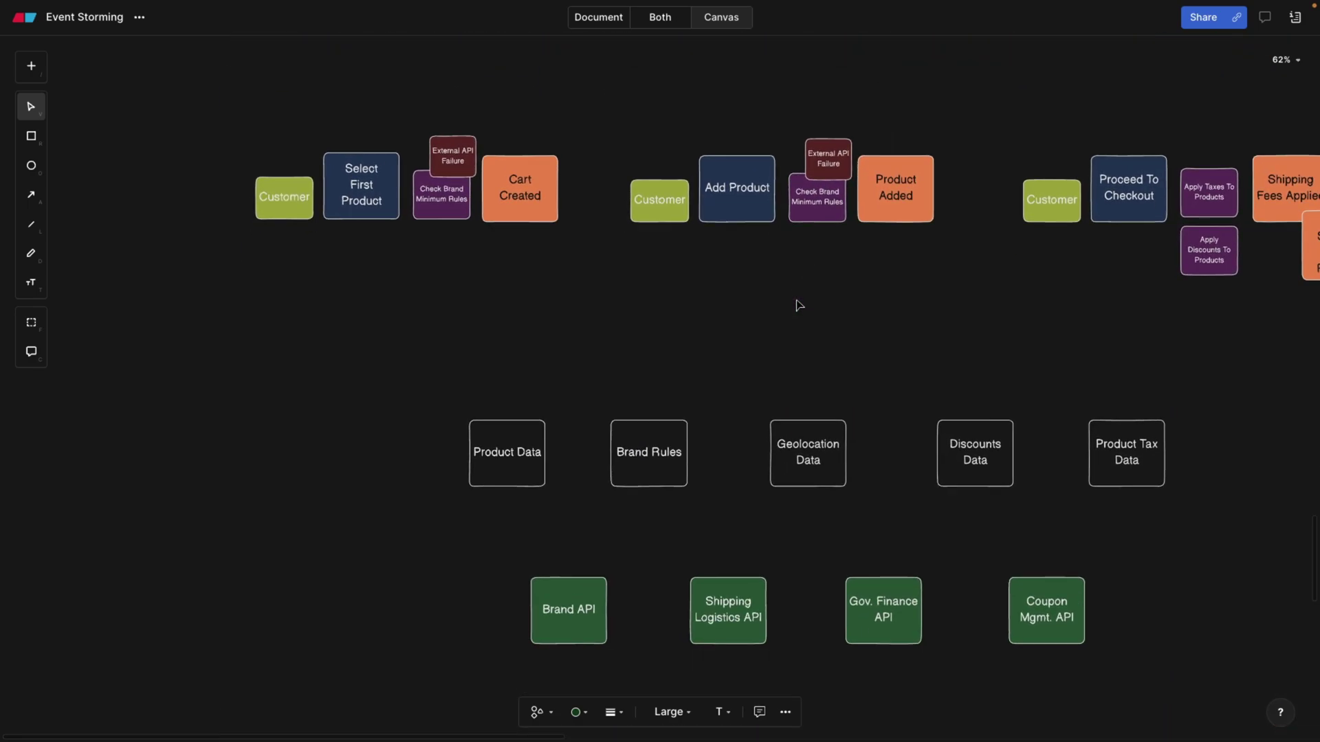
scroll(506, 352, "down", 1)
scroll(504, 351, "up", 2)
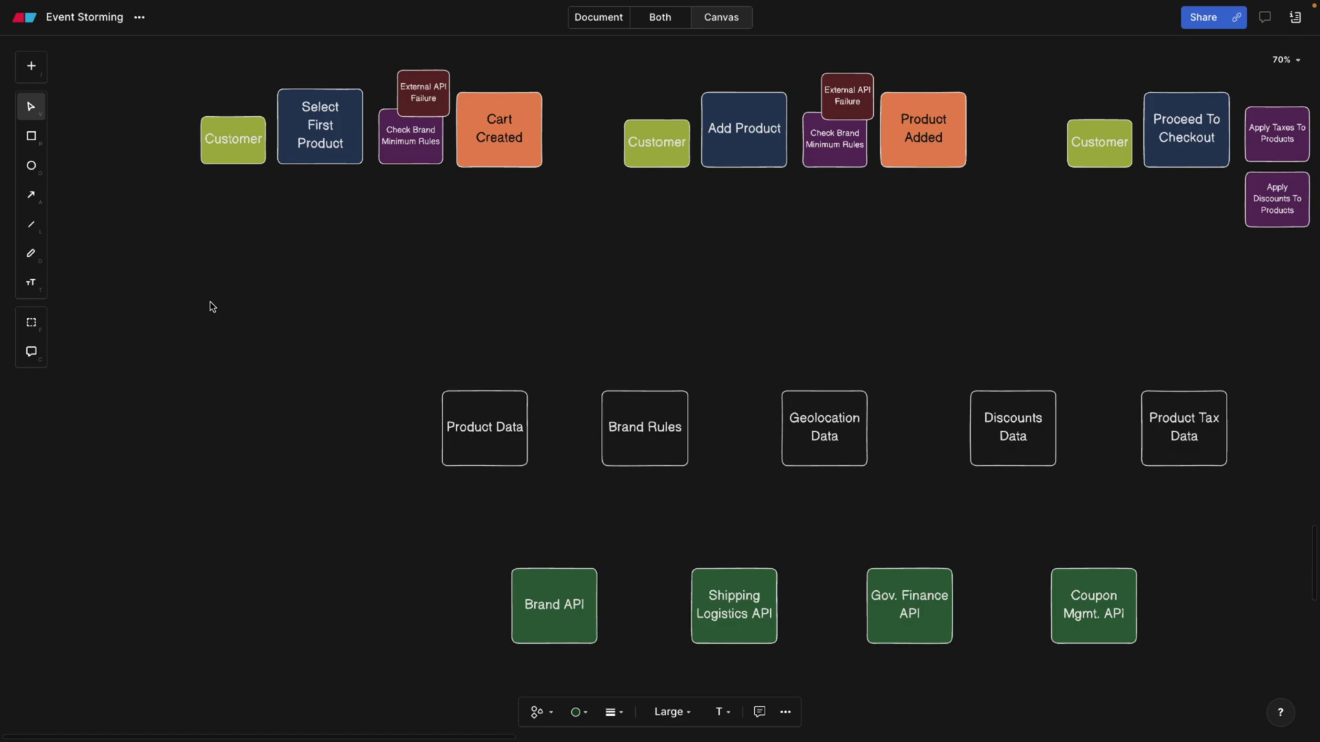
scroll(211, 305, "up", 2)
scroll(211, 306, "left", 1)
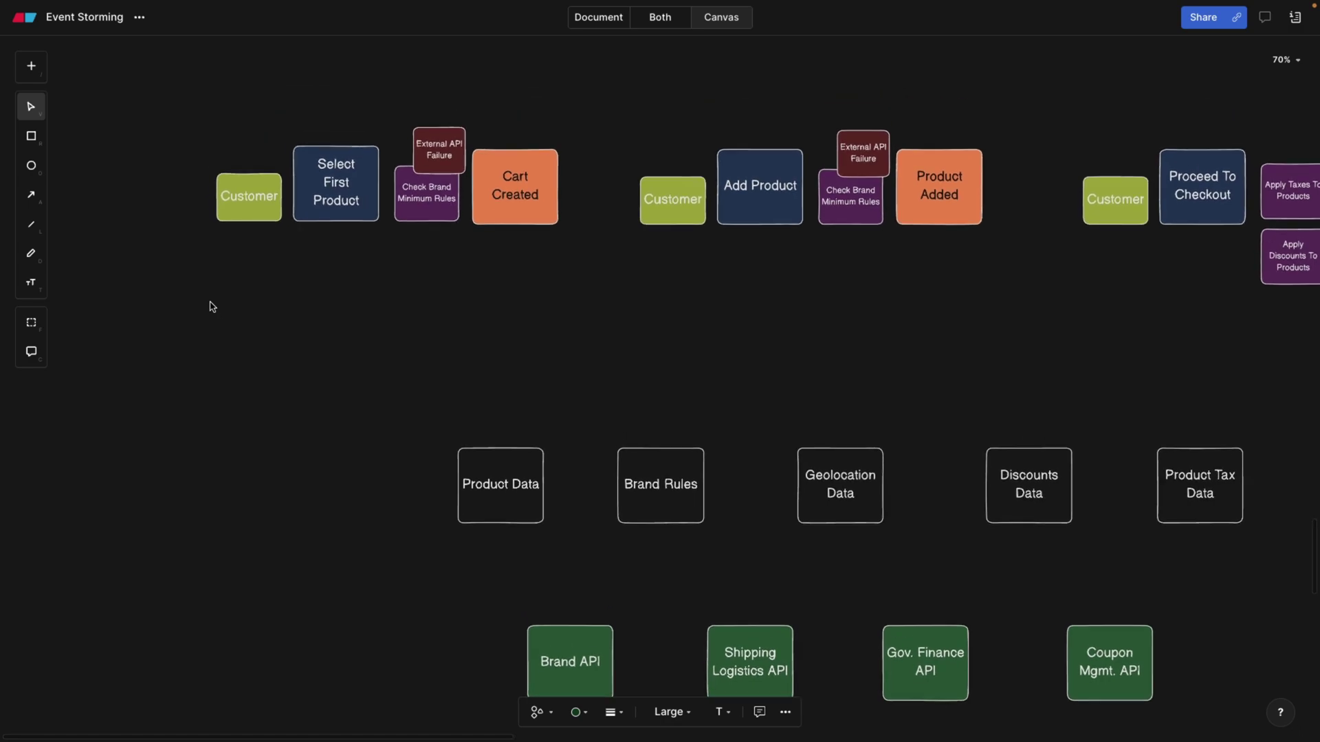
Step: With the pencil, draw arrows from Add Product to Product Data and Check Brand Minimum Rules to Brand Rules
left_click(34, 252)
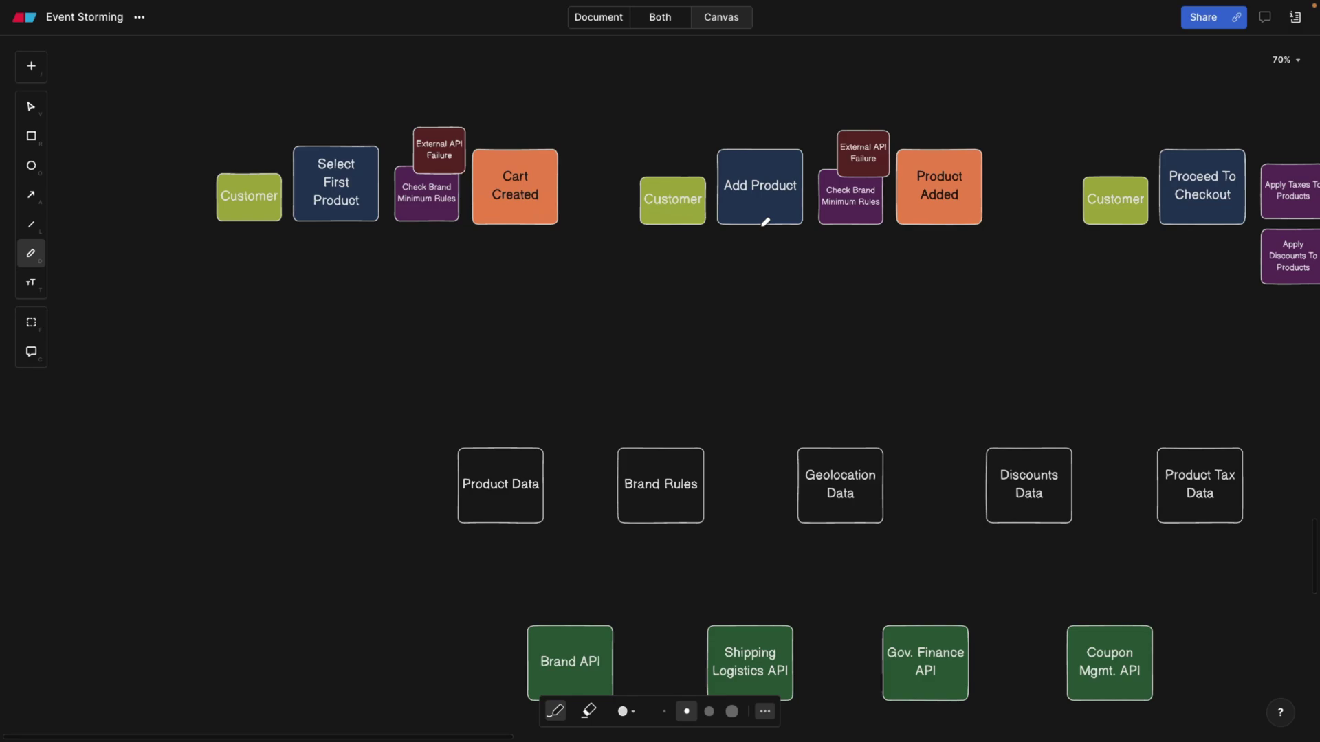
mouse_move(765, 222)
left_mouse_down()
mouse_move(639, 313)
mouse_move(509, 435)
mouse_move(494, 427)
mouse_move(532, 440)
left_mouse_up()
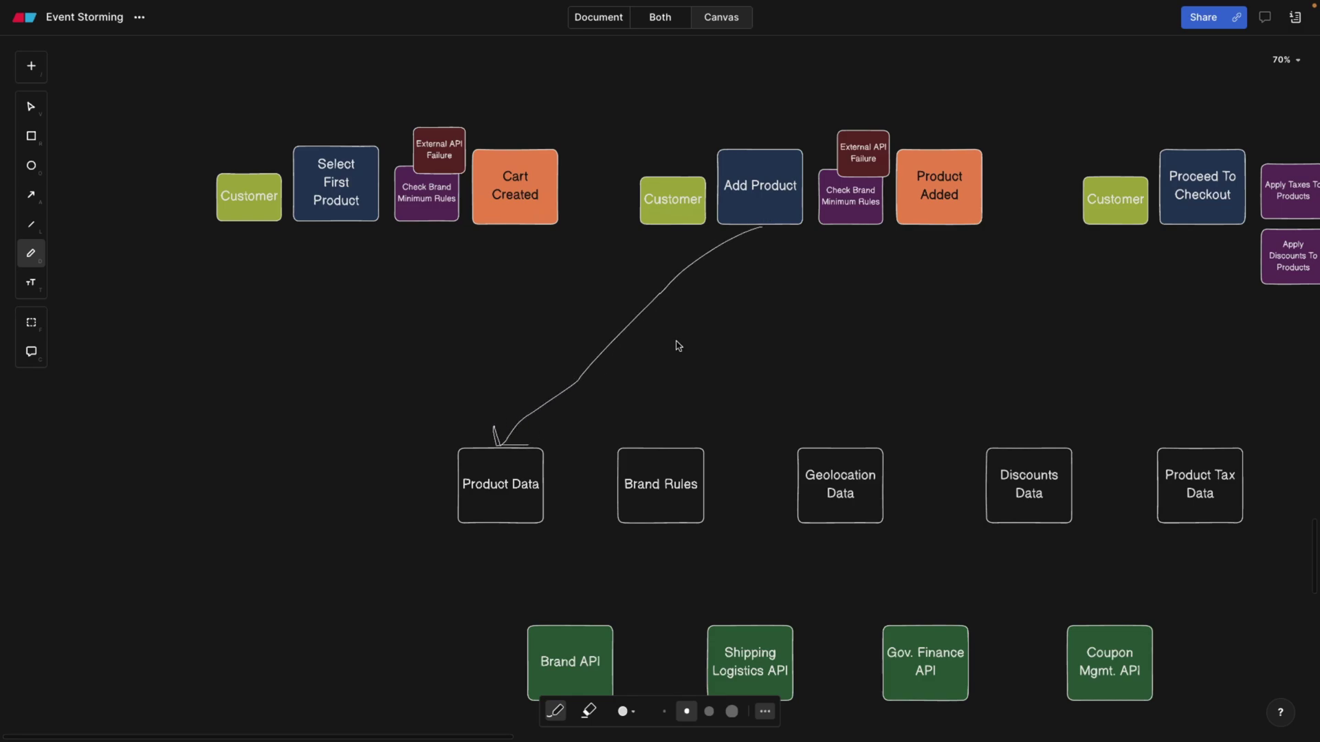
scroll(707, 339, "down", 2)
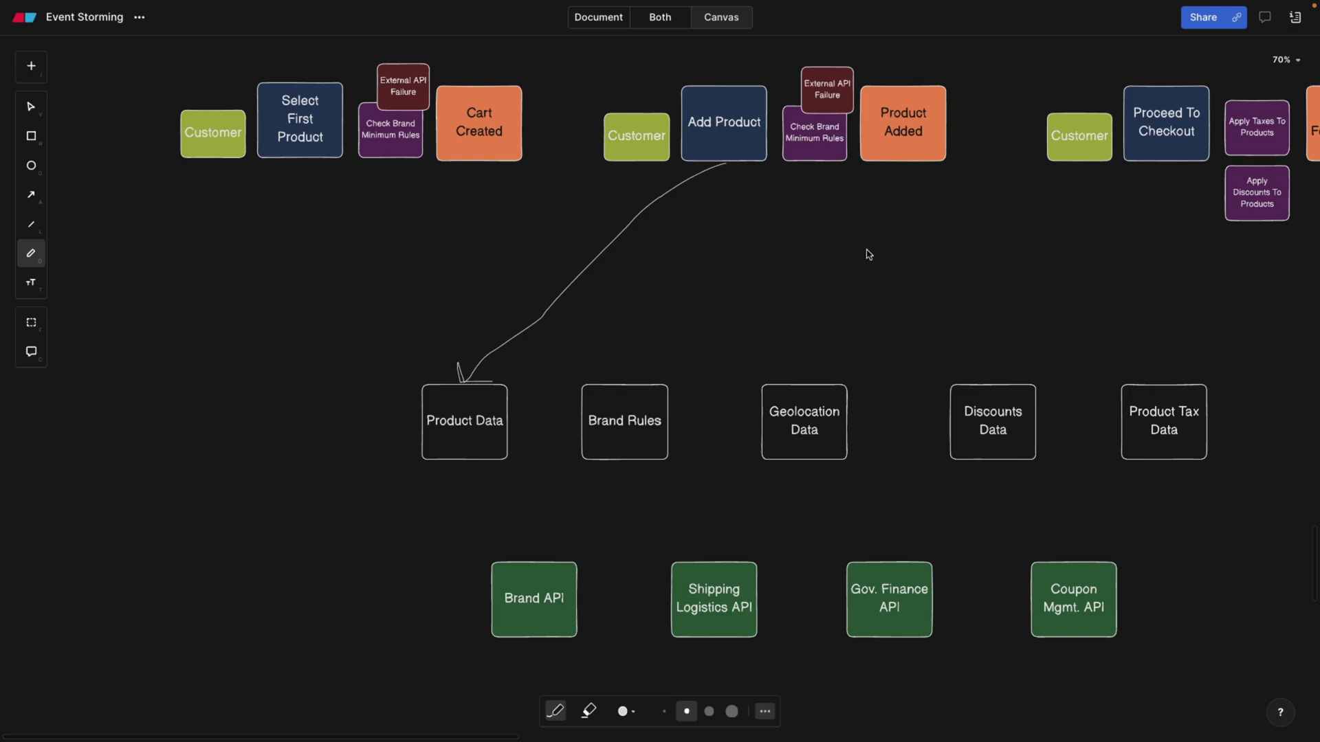
scroll(596, 399, "right", 3)
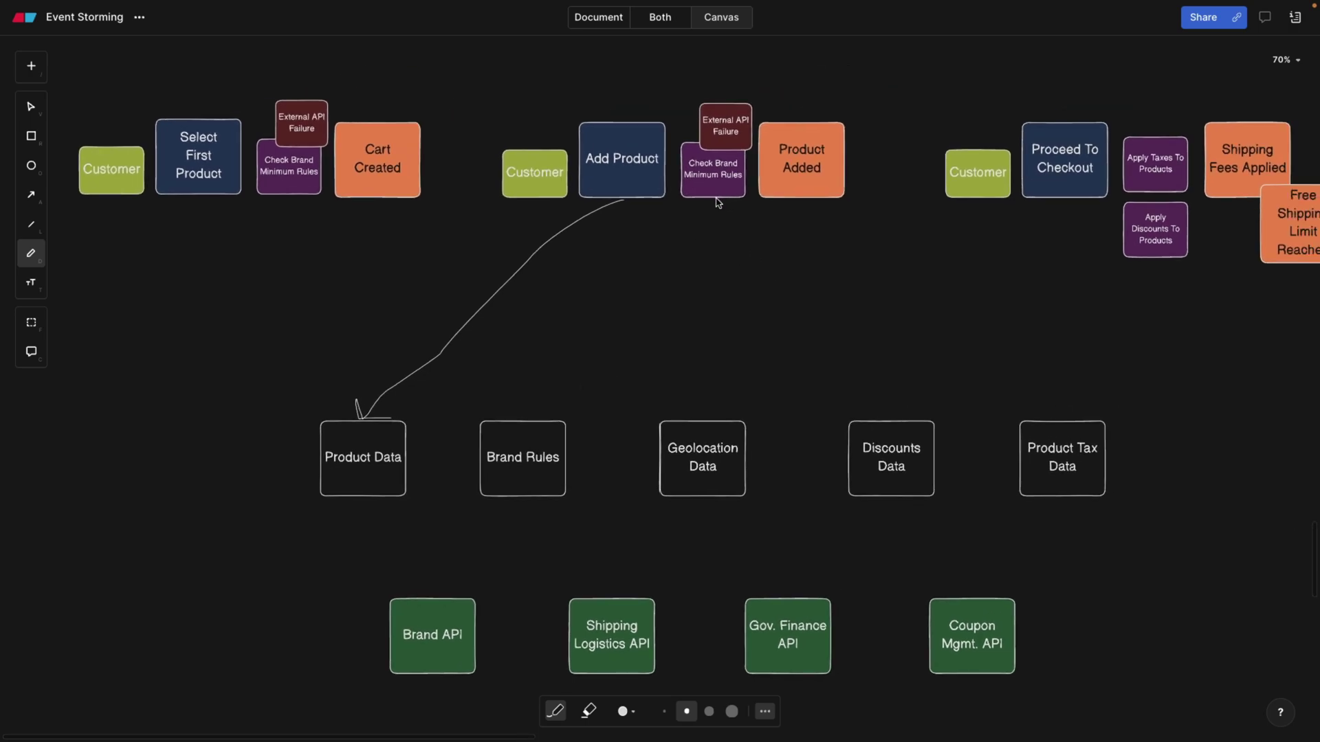
mouse_move(717, 200)
left_mouse_down()
mouse_move(524, 411)
mouse_move(511, 394)
mouse_move(535, 412)
left_mouse_up()
Step: Draw arrows from Shipping Fees Applied to Geolocation Data and Product Discount Applied to Discounts Data
scroll(825, 369, "right", 3)
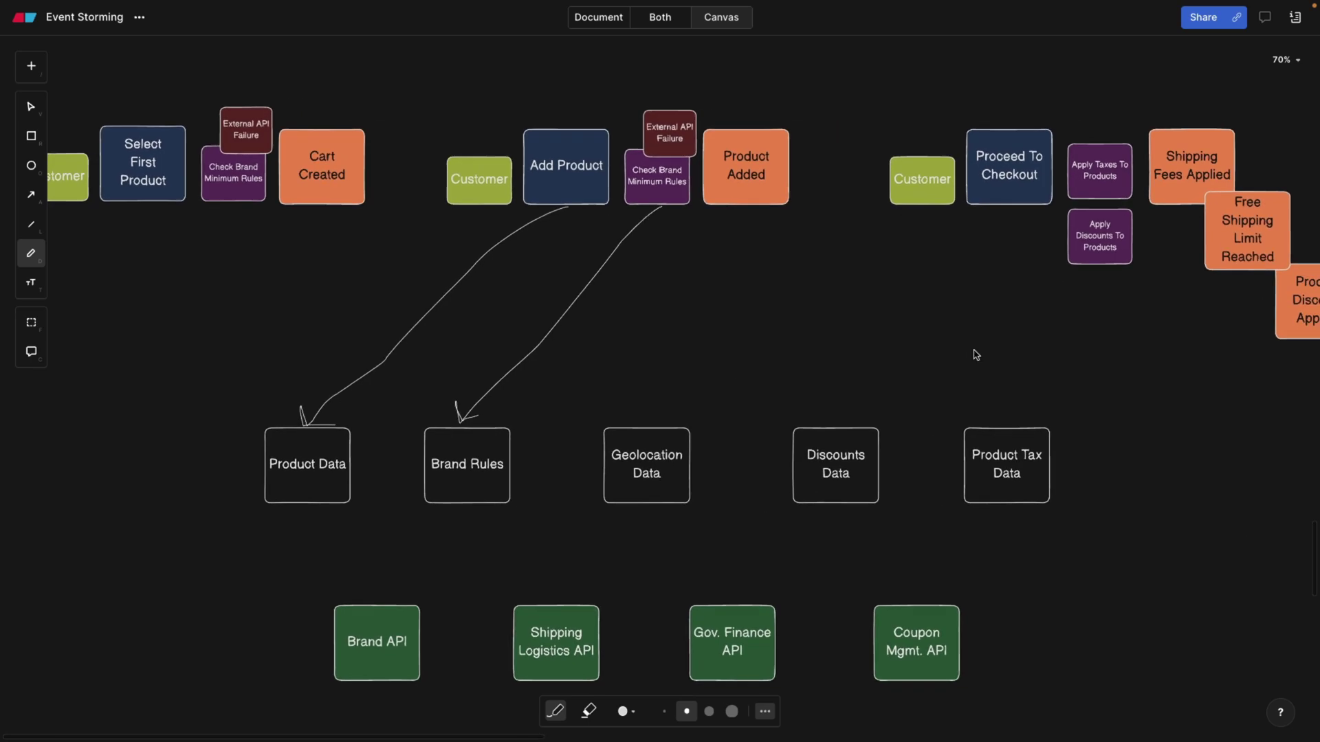
mouse_move(1147, 179)
left_mouse_down()
mouse_move(784, 318)
mouse_move(648, 391)
mouse_move(626, 387)
mouse_move(620, 404)
mouse_move(643, 398)
left_mouse_up()
scroll(1072, 339, "right", 2)
scroll(1073, 340, "down", 1)
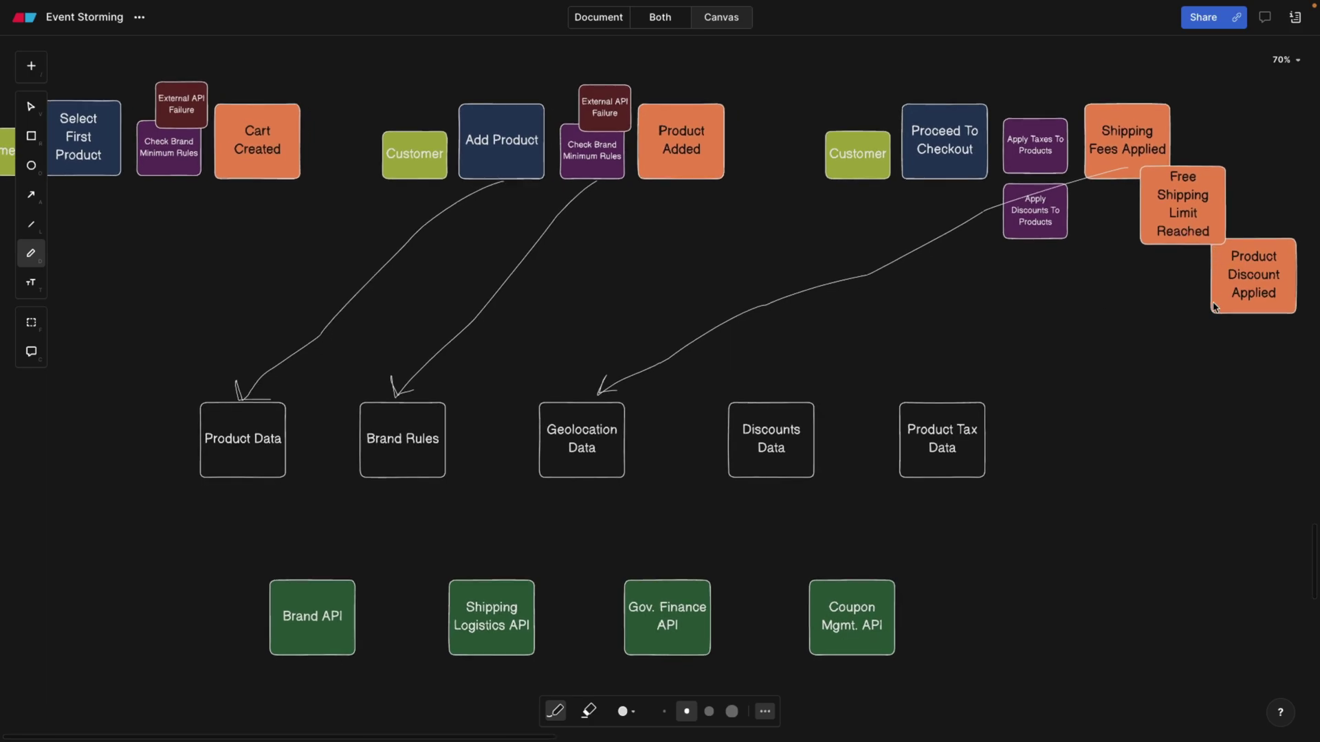
mouse_move(1254, 319)
left_mouse_down()
mouse_move(1040, 316)
mouse_move(771, 399)
mouse_move(801, 394)
left_mouse_up()
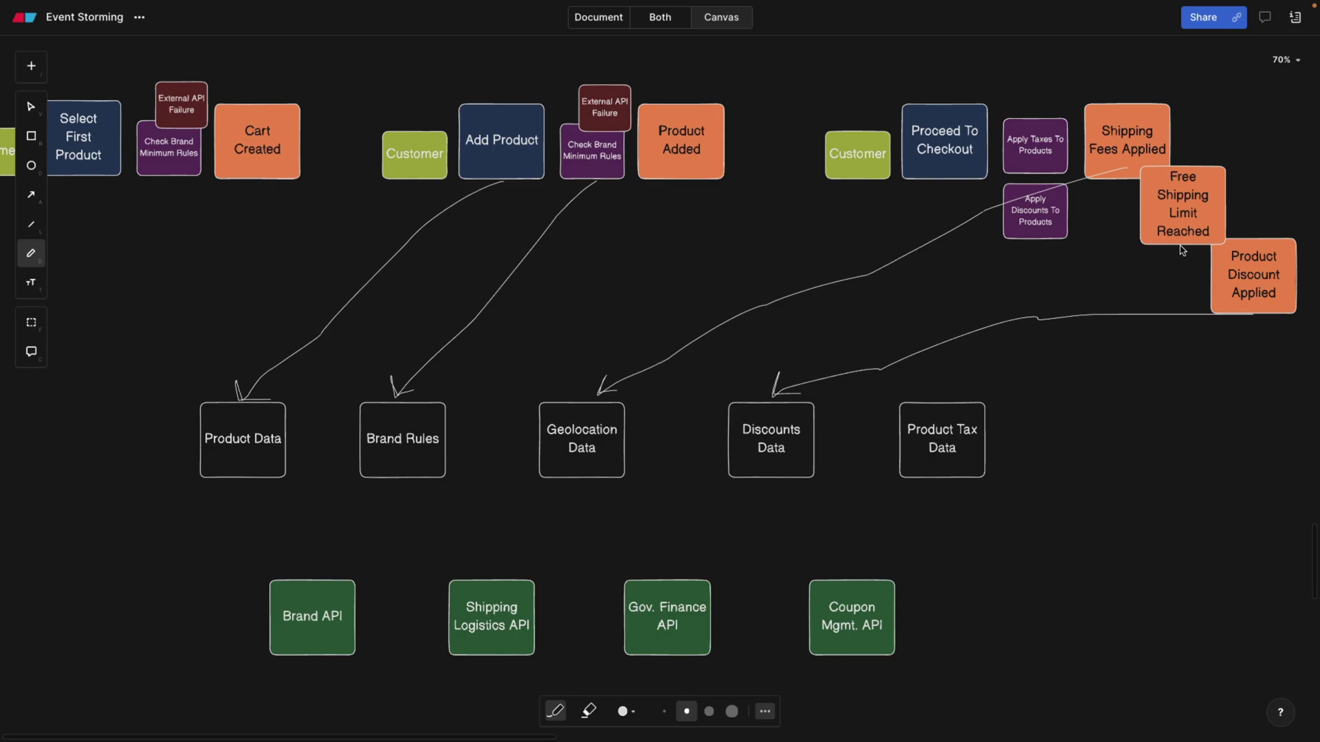
mouse_move(1183, 248)
left_mouse_down()
mouse_move(1031, 375)
mouse_move(963, 383)
mouse_move(942, 406)
mouse_move(986, 402)
left_mouse_up()
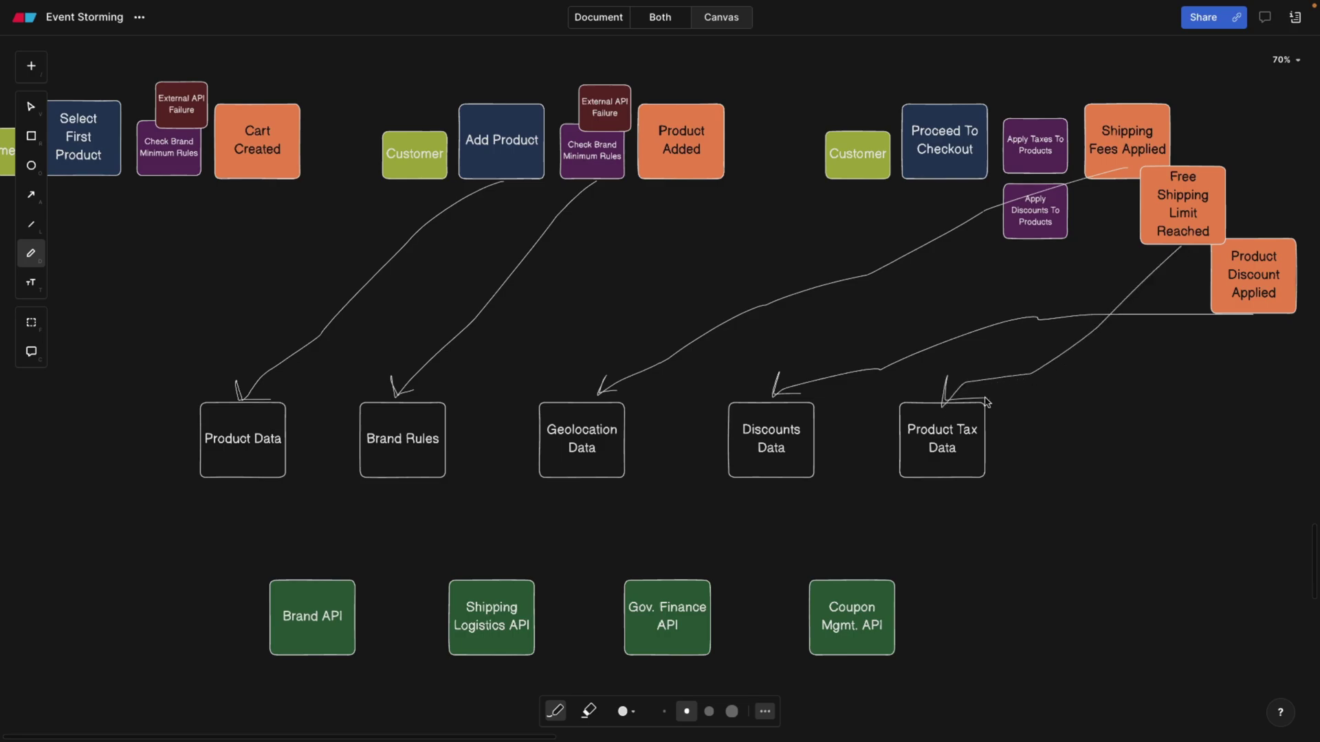
scroll(972, 427, "up", 5)
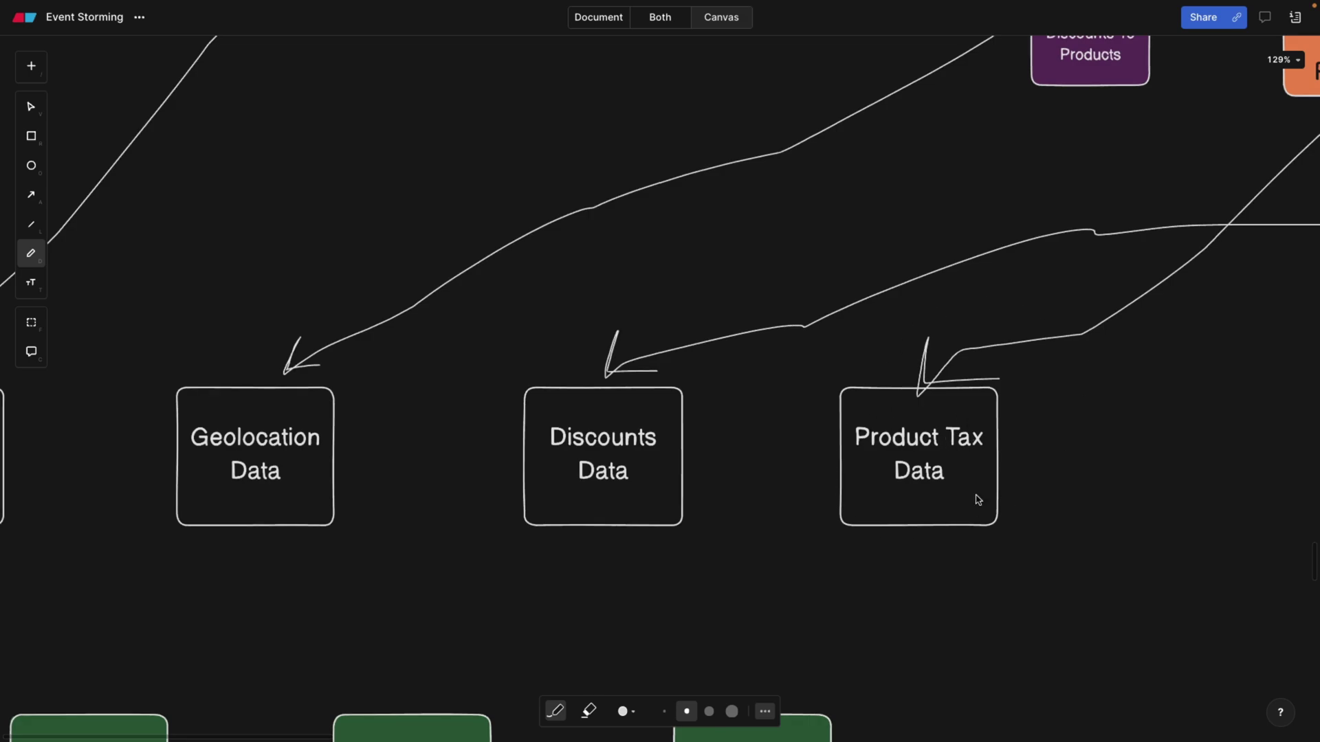
Step: Draw an arrow from Brand Rules down to Brand API
scroll(978, 500, "down", 6)
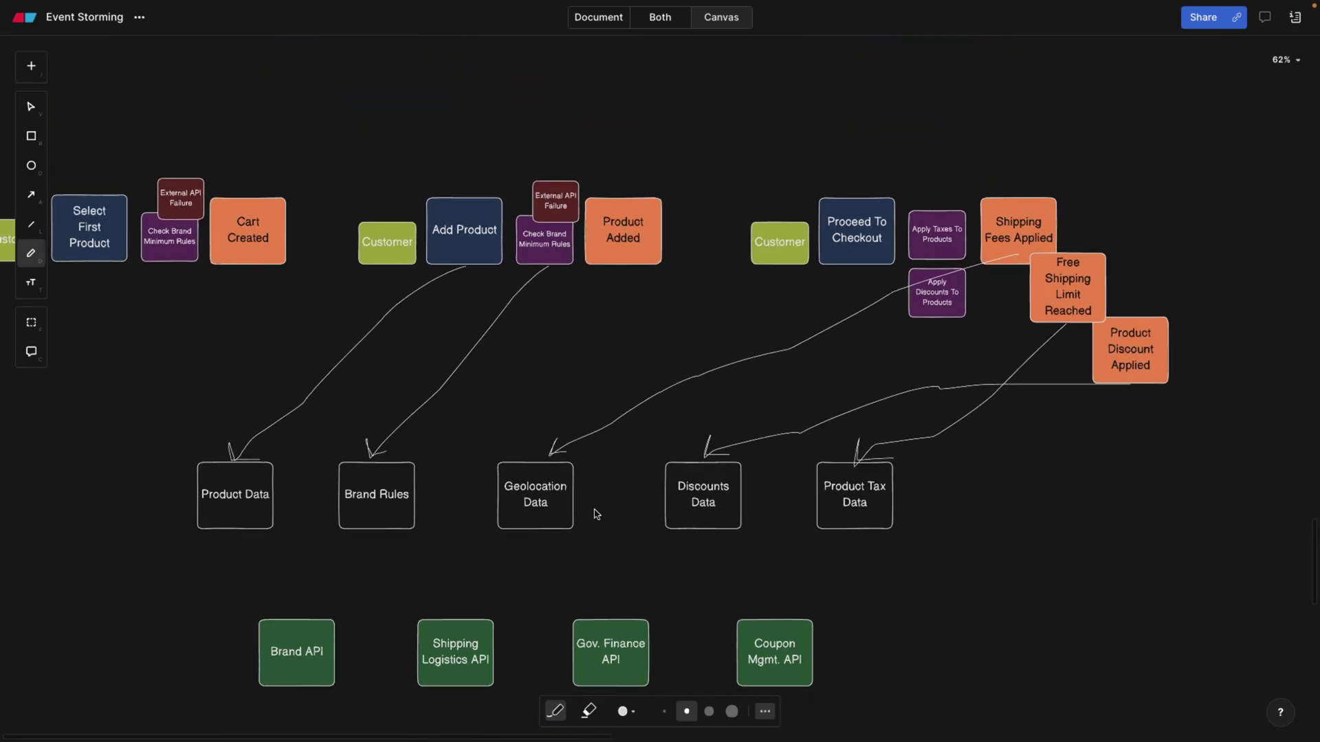
scroll(592, 512, "down", 2)
scroll(592, 513, "left", 3)
scroll(510, 514, "up", 3)
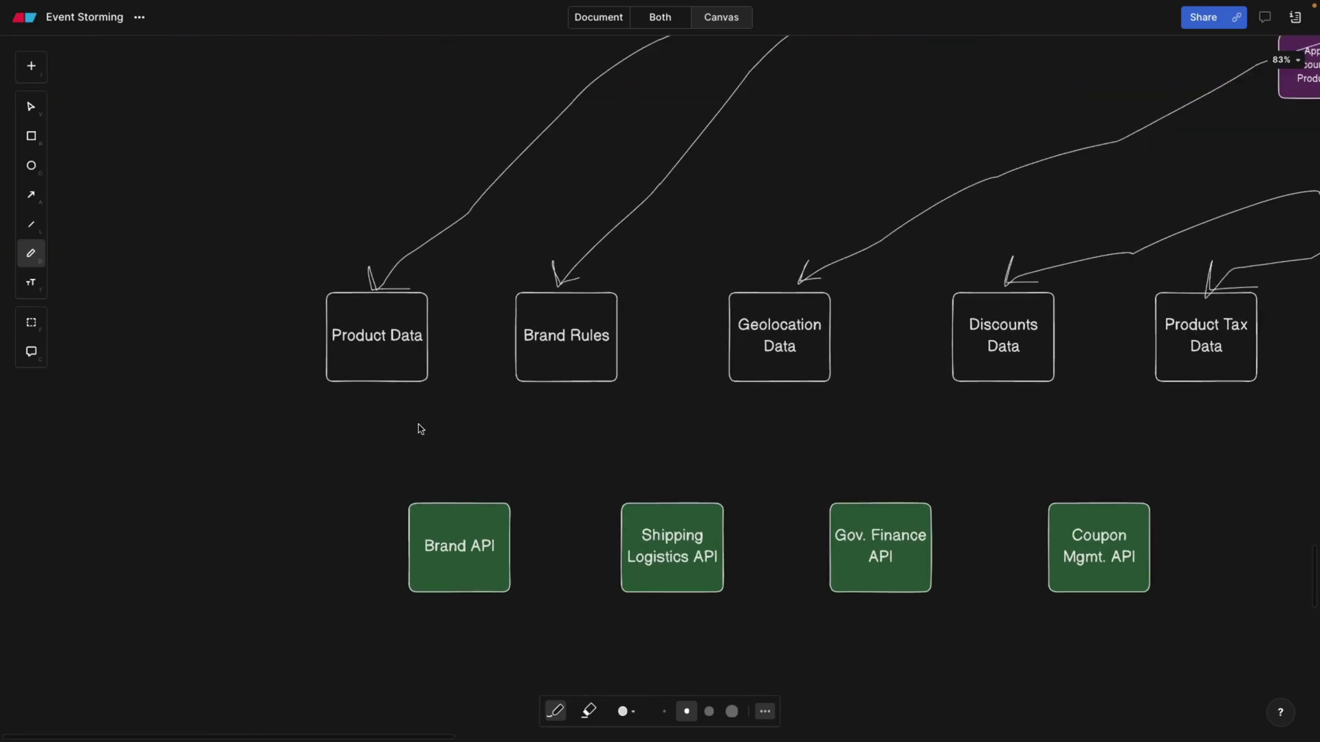
scroll(634, 467, "right", 2)
scroll(633, 466, "down", 1)
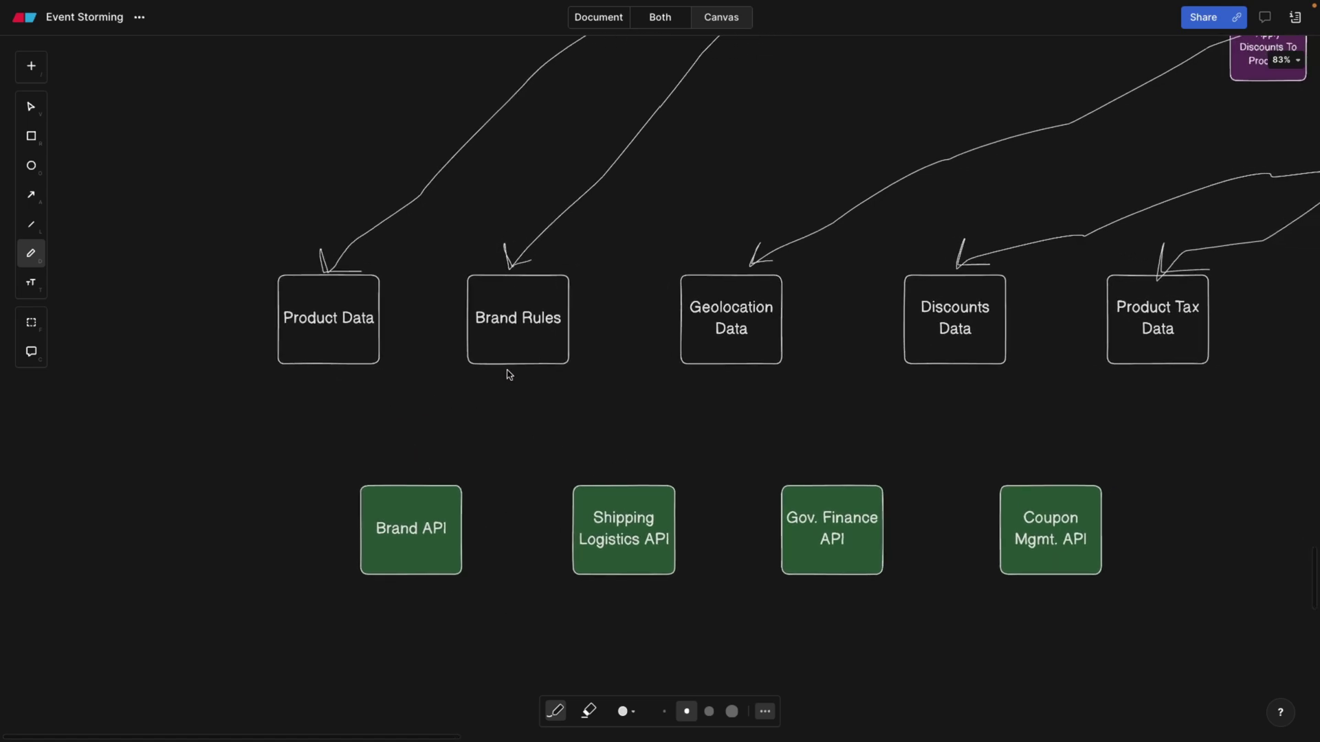
mouse_move(509, 367)
left_mouse_down()
mouse_move(428, 475)
mouse_move(468, 459)
left_mouse_up()
Step: Draw arrows linking Product Tax Data, Discounts Data and Geolocation Data to Gov. Finance, Coupon Mgmt. and Shipping Logistics APIs
scroll(653, 456, "right", 3)
scroll(653, 457, "down", 1)
scroll(658, 456, "down", 2)
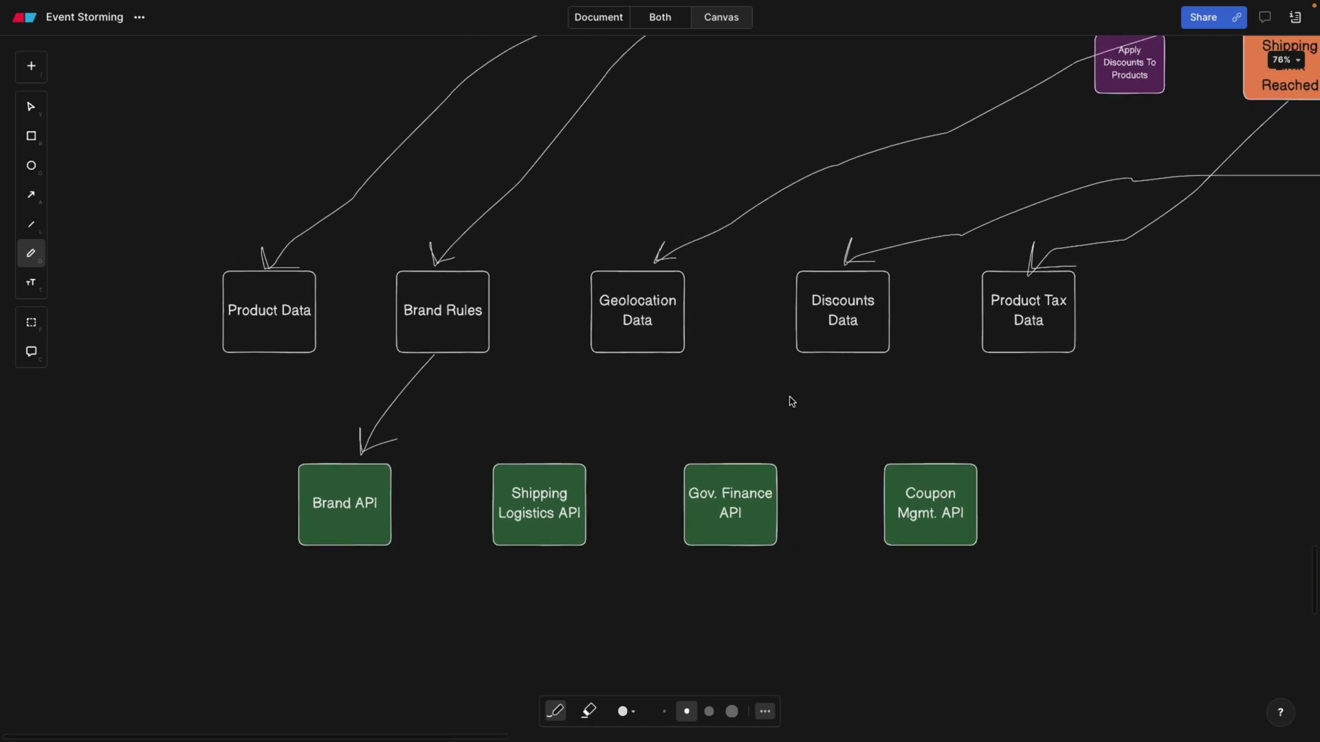
mouse_move(1027, 341)
left_mouse_down()
mouse_move(896, 374)
mouse_move(745, 479)
mouse_move(772, 470)
left_mouse_up()
mouse_move(847, 352)
left_mouse_down()
mouse_move(935, 445)
mouse_move(891, 420)
mouse_move(952, 421)
left_mouse_up()
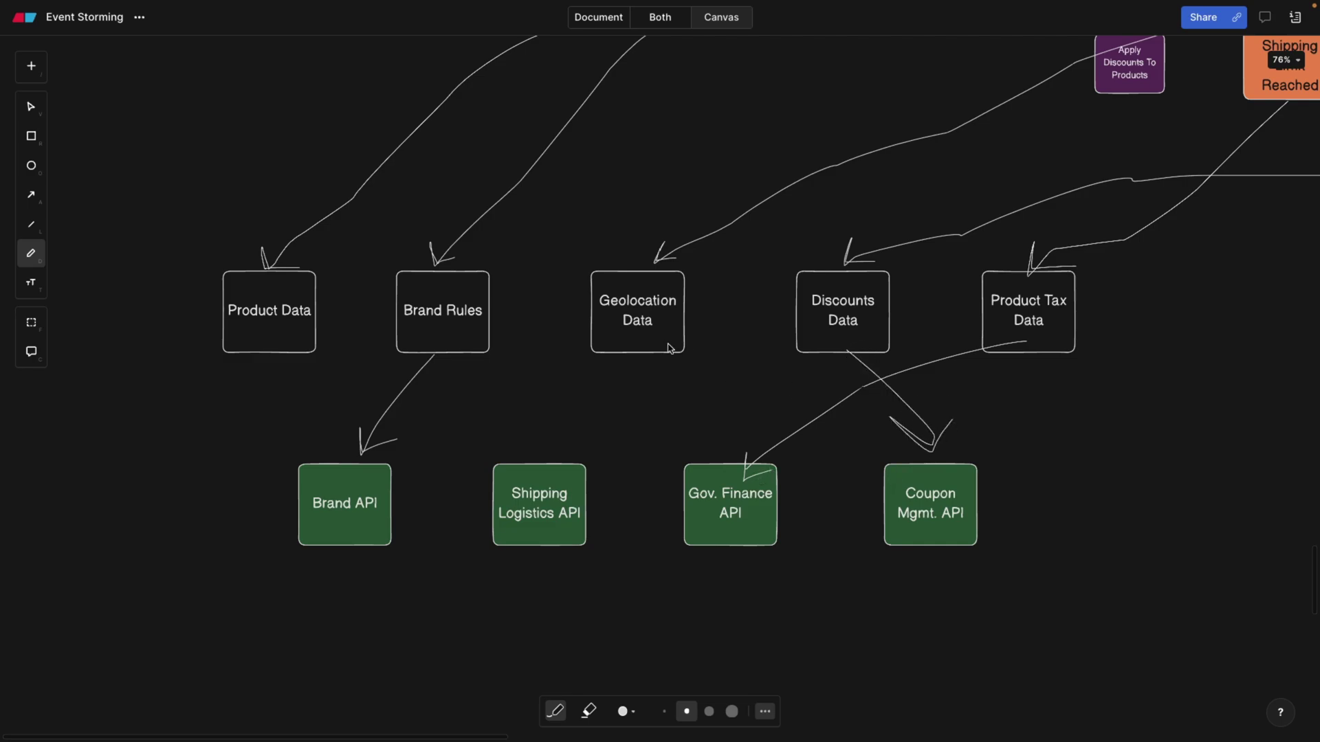
mouse_move(645, 349)
left_mouse_down()
mouse_move(562, 464)
mouse_move(588, 455)
left_mouse_up()
mouse_move(358, 407)
left_mouse_down()
mouse_move(313, 418)
mouse_move(354, 551)
mouse_move(774, 610)
mouse_move(1017, 451)
mouse_move(840, 418)
mouse_move(343, 411)
left_mouse_up()
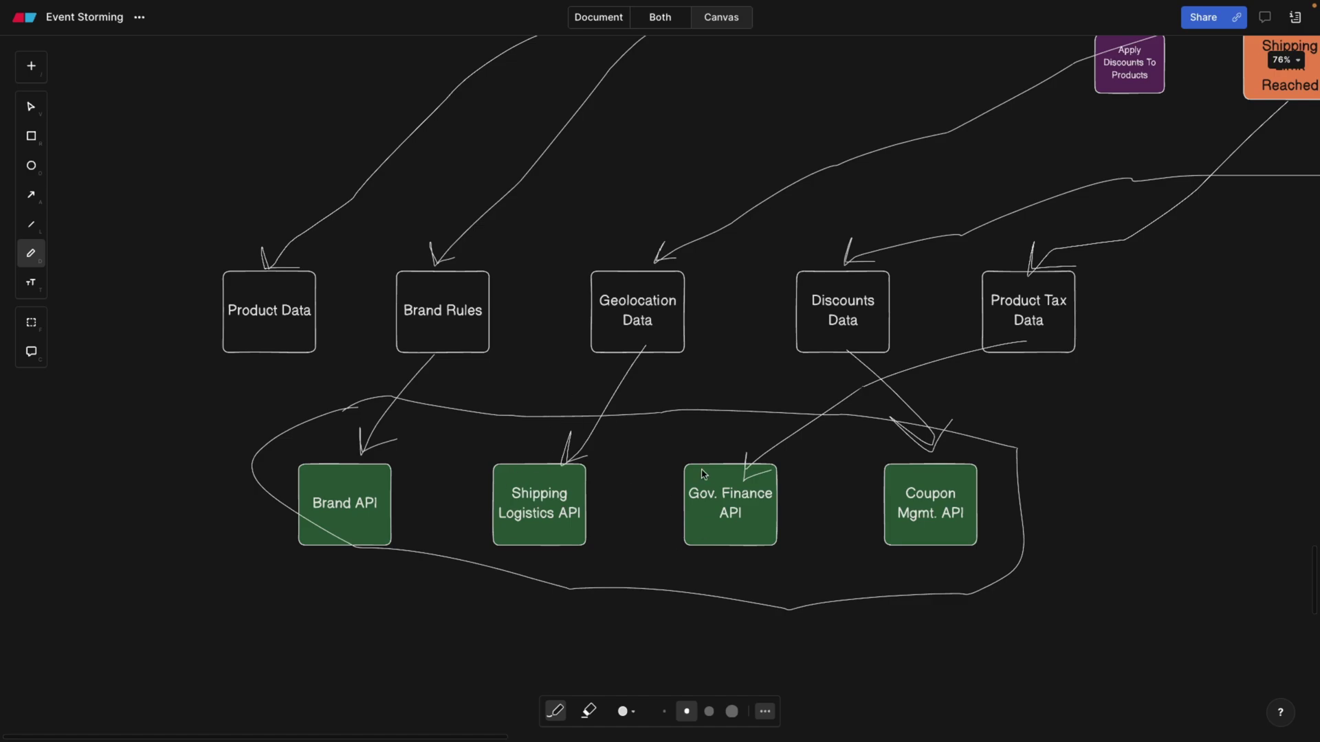
scroll(556, 470, "down", 5)
Step: Loop around the External API Failure card and draw an arrow from Cart Created down to Brand API
scroll(588, 332, "up", 3)
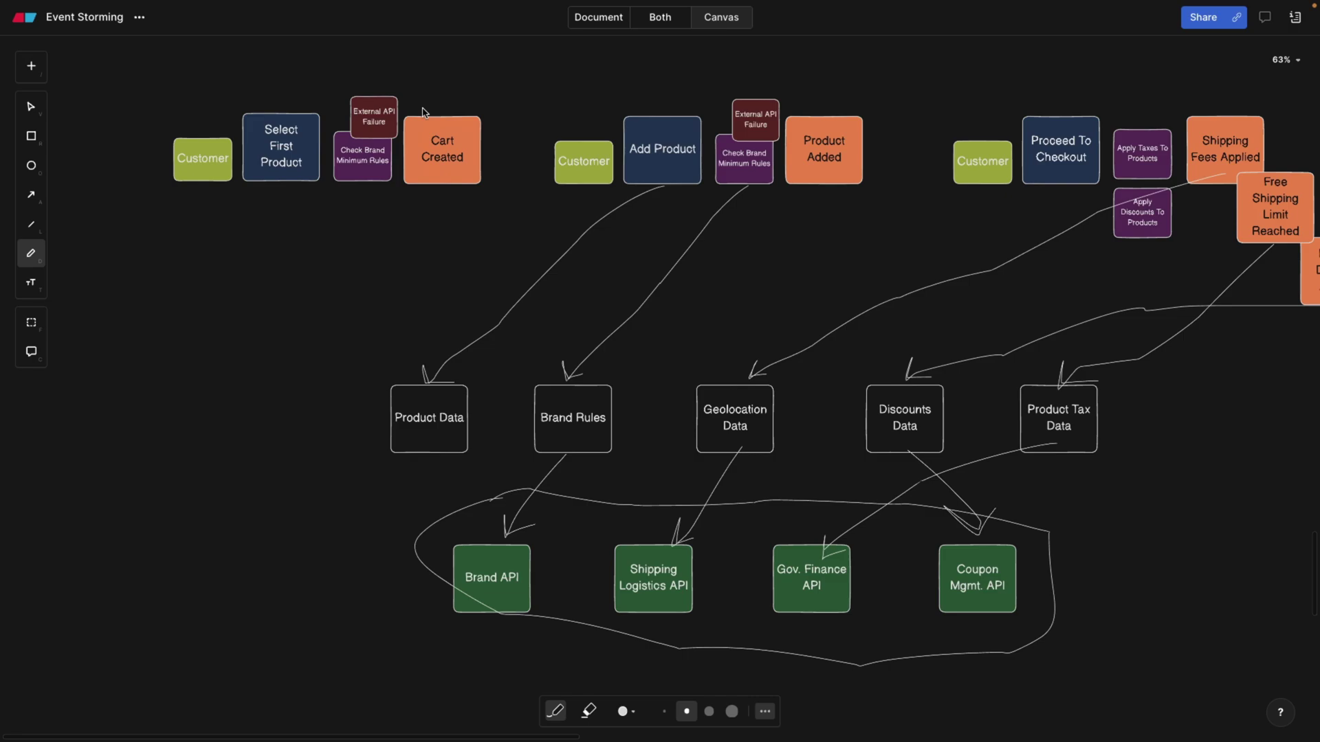
mouse_move(397, 81)
left_mouse_down()
mouse_move(337, 114)
mouse_move(380, 77)
left_mouse_up()
mouse_move(399, 156)
left_mouse_down()
mouse_move(460, 541)
mouse_move(481, 493)
left_mouse_up()
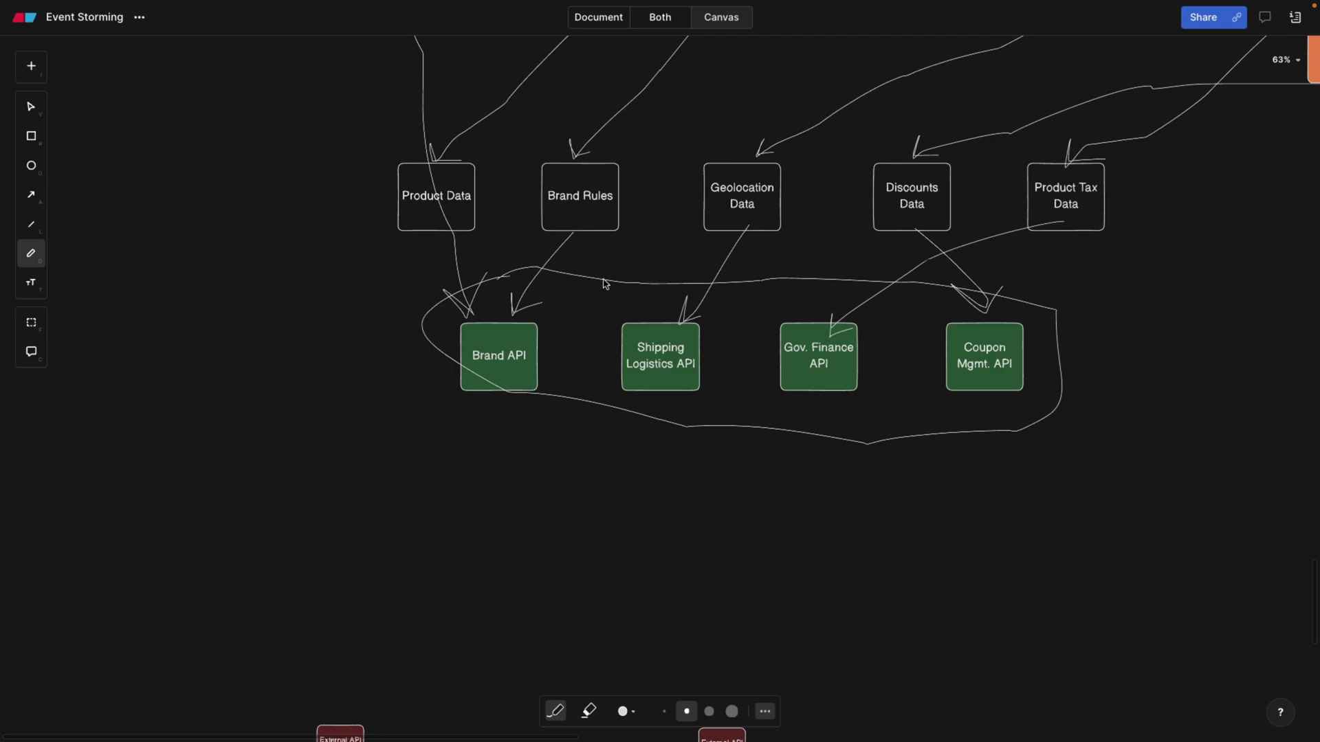
scroll(605, 284, "up", 4)
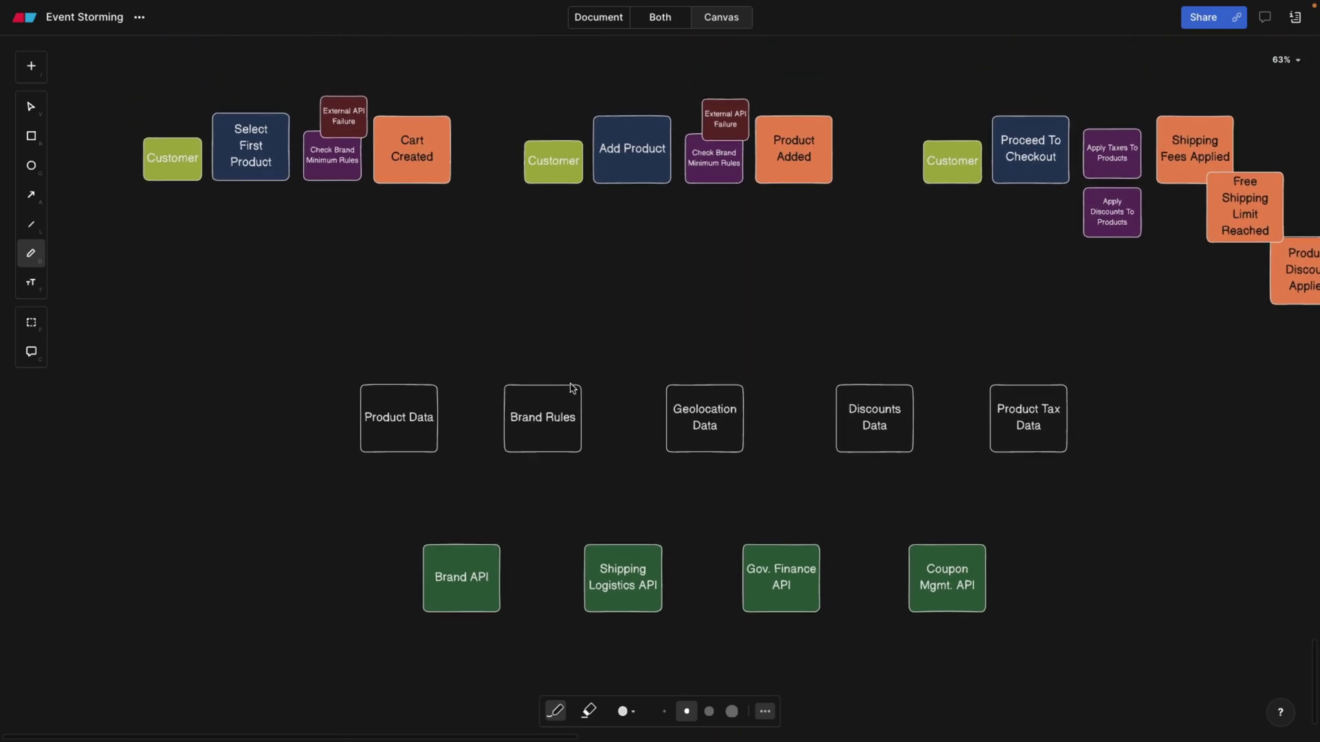
scroll(485, 348, "up", 1)
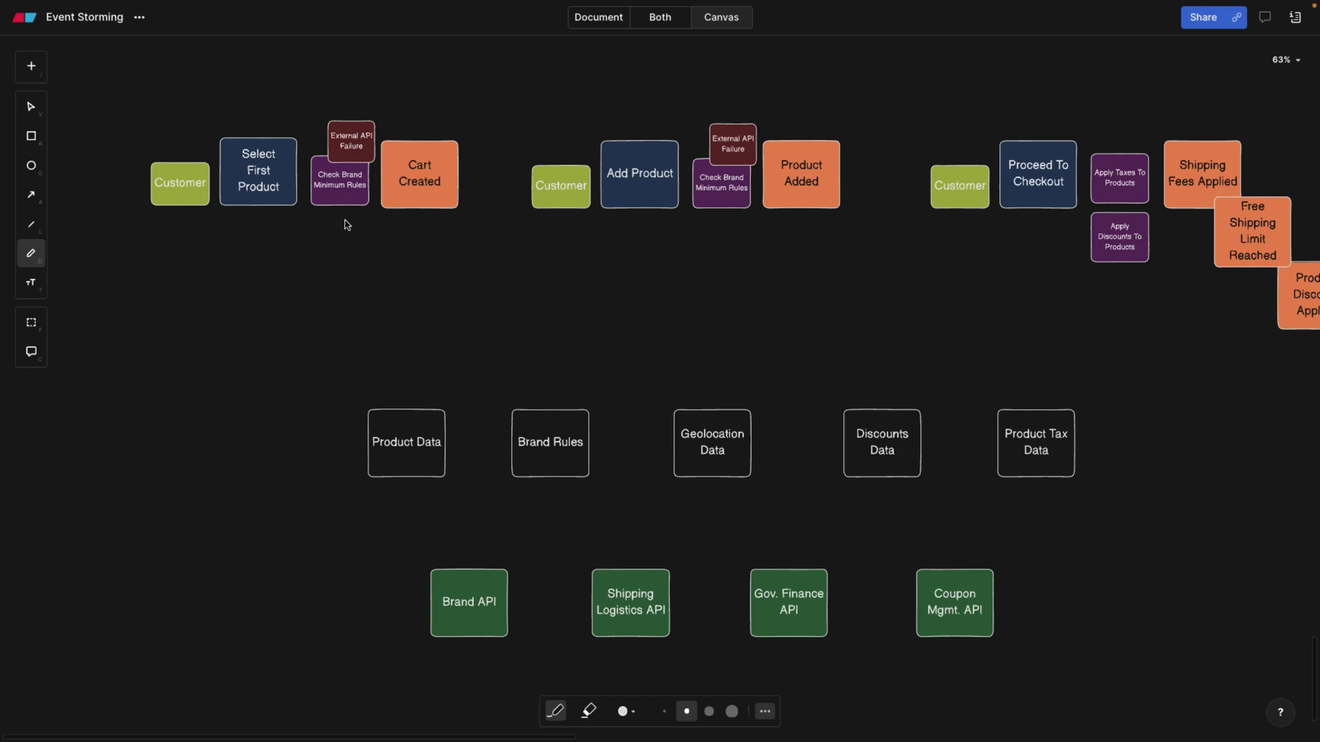
Step: Draw a white arrow from Select First Product through Product Data to Brand API, undoing a stray line
scroll(347, 225, "up", 3)
scroll(386, 242, "up", 1)
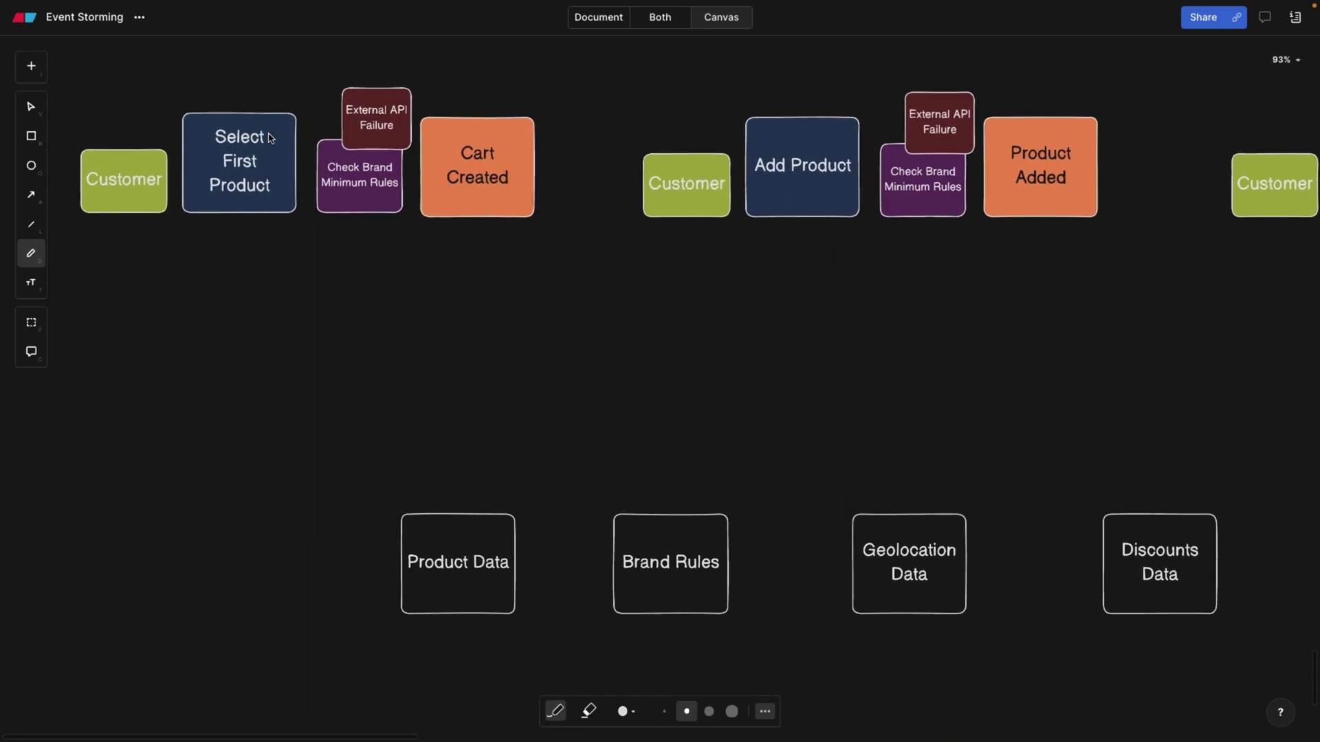
scroll(491, 285, "down", 3)
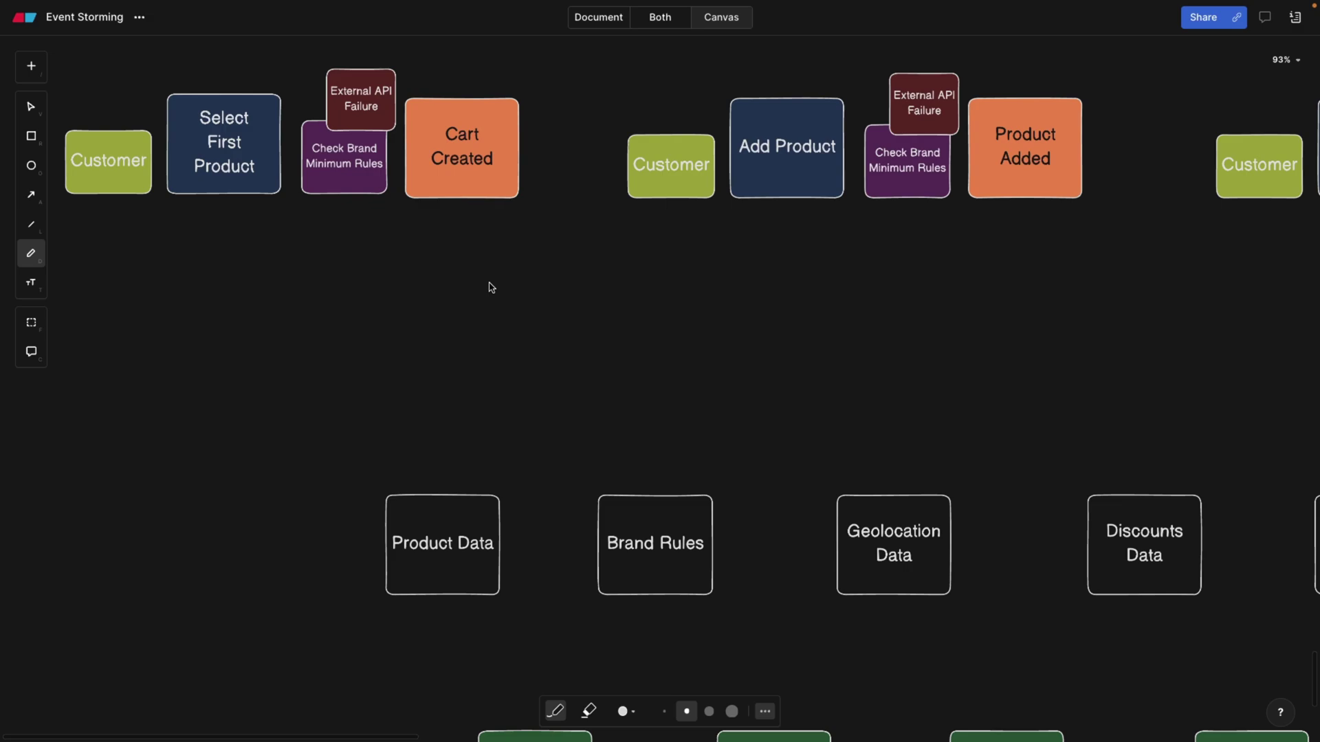
scroll(386, 318, "down", 1)
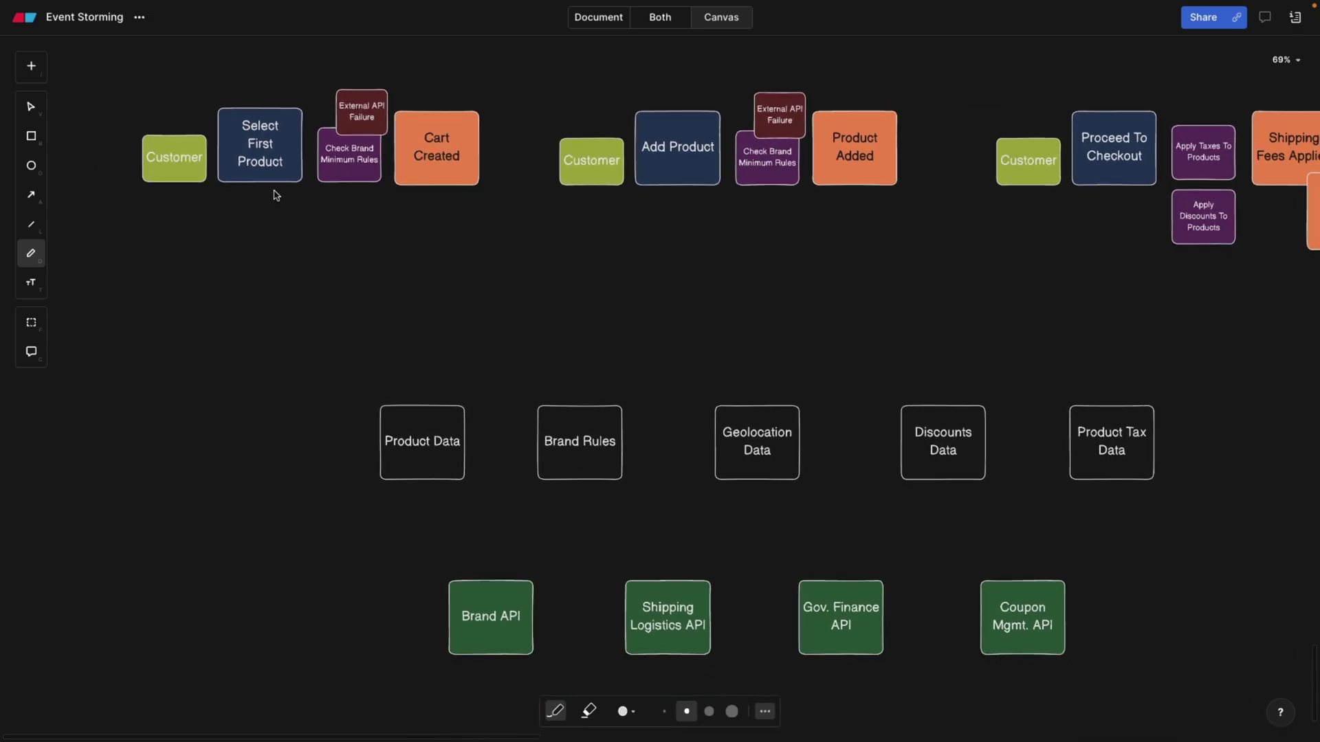
mouse_move(271, 185)
left_mouse_down()
mouse_move(420, 398)
mouse_move(425, 370)
left_mouse_up()
mouse_move(351, 178)
left_mouse_down()
mouse_move(362, 248)
mouse_move(389, 282)
left_mouse_up()
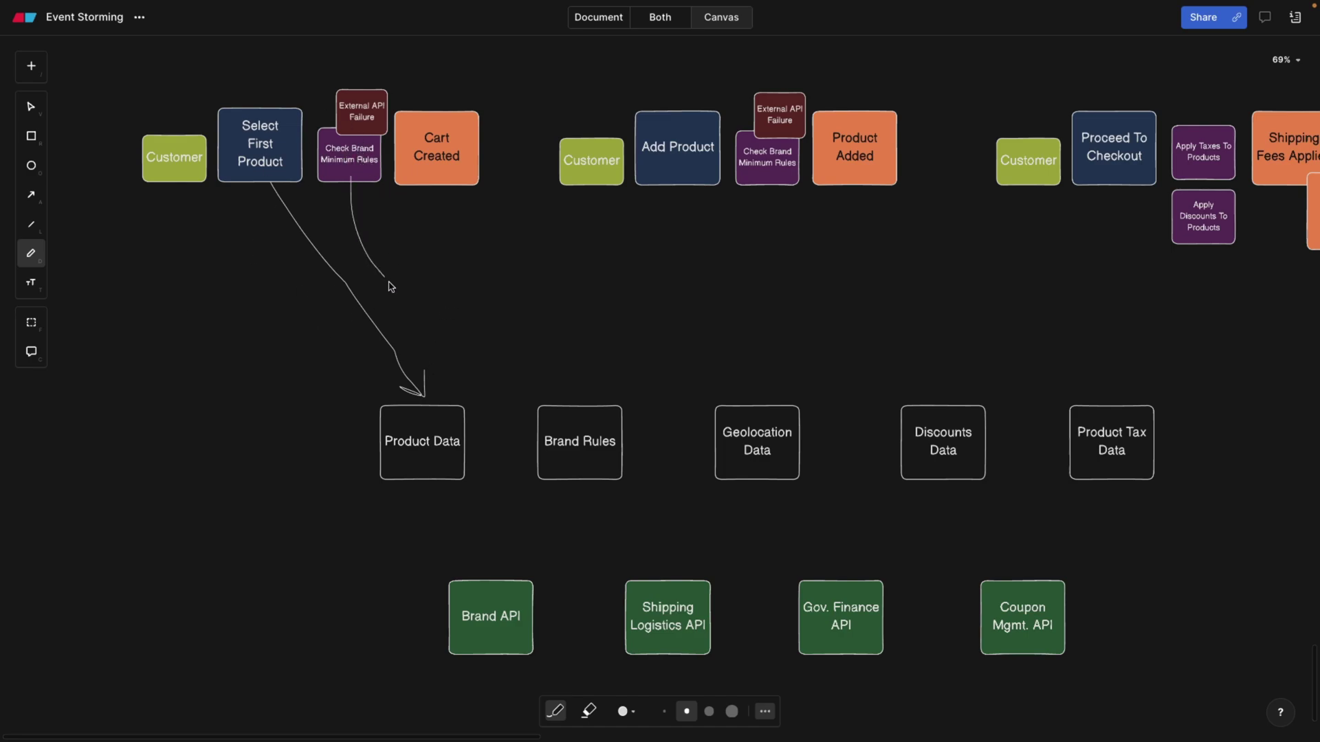
key("ctrl+z")
mouse_move(426, 391)
left_mouse_down()
mouse_move(484, 393)
mouse_move(502, 575)
mouse_move(486, 554)
mouse_move(514, 550)
left_mouse_up()
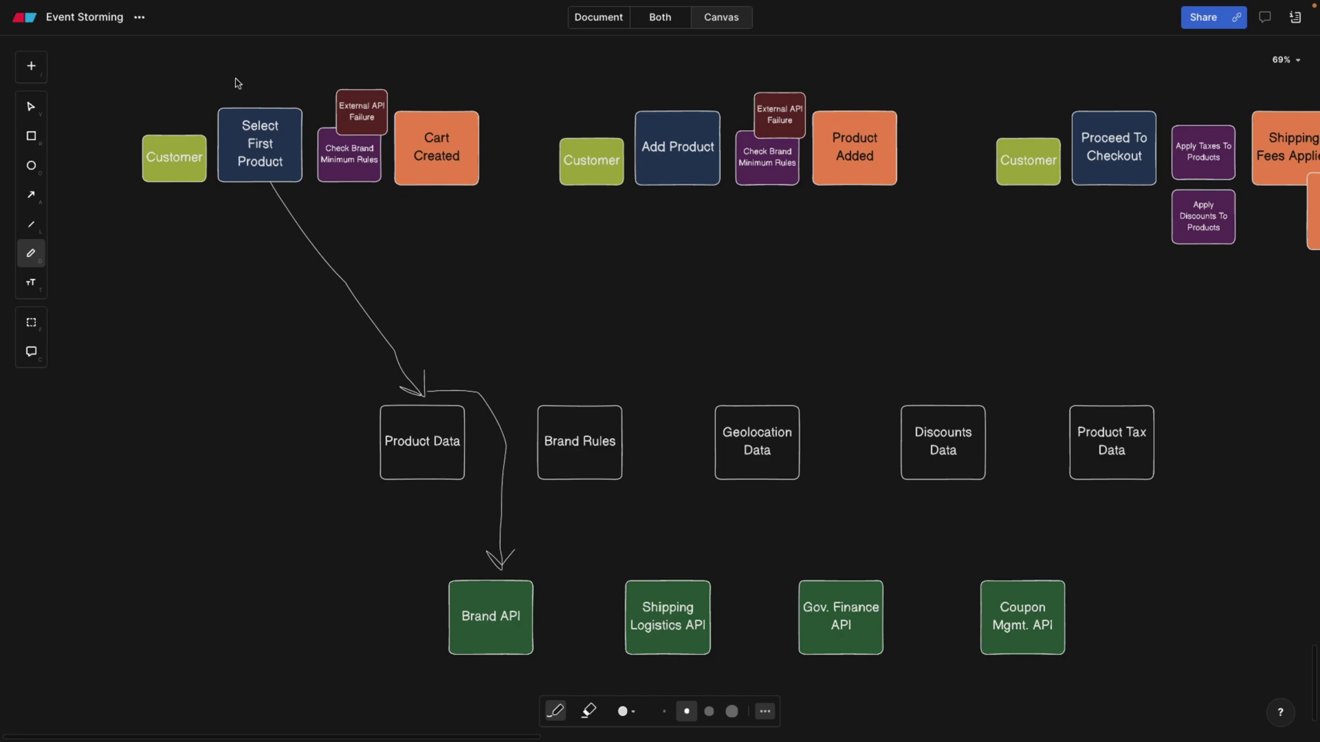
Step: Switch the drawing colour to red and outline the Select First Product to Brand API path
left_click_drag(232, 95, 292, 265)
key("ctrl+z")
left_click(625, 712)
left_click(634, 664)
mouse_move(274, 147)
left_mouse_down()
mouse_move(224, 292)
mouse_move(380, 548)
mouse_move(484, 612)
mouse_move(550, 459)
mouse_move(389, 188)
mouse_move(305, 151)
left_mouse_up()
scroll(595, 329, "right", 5)
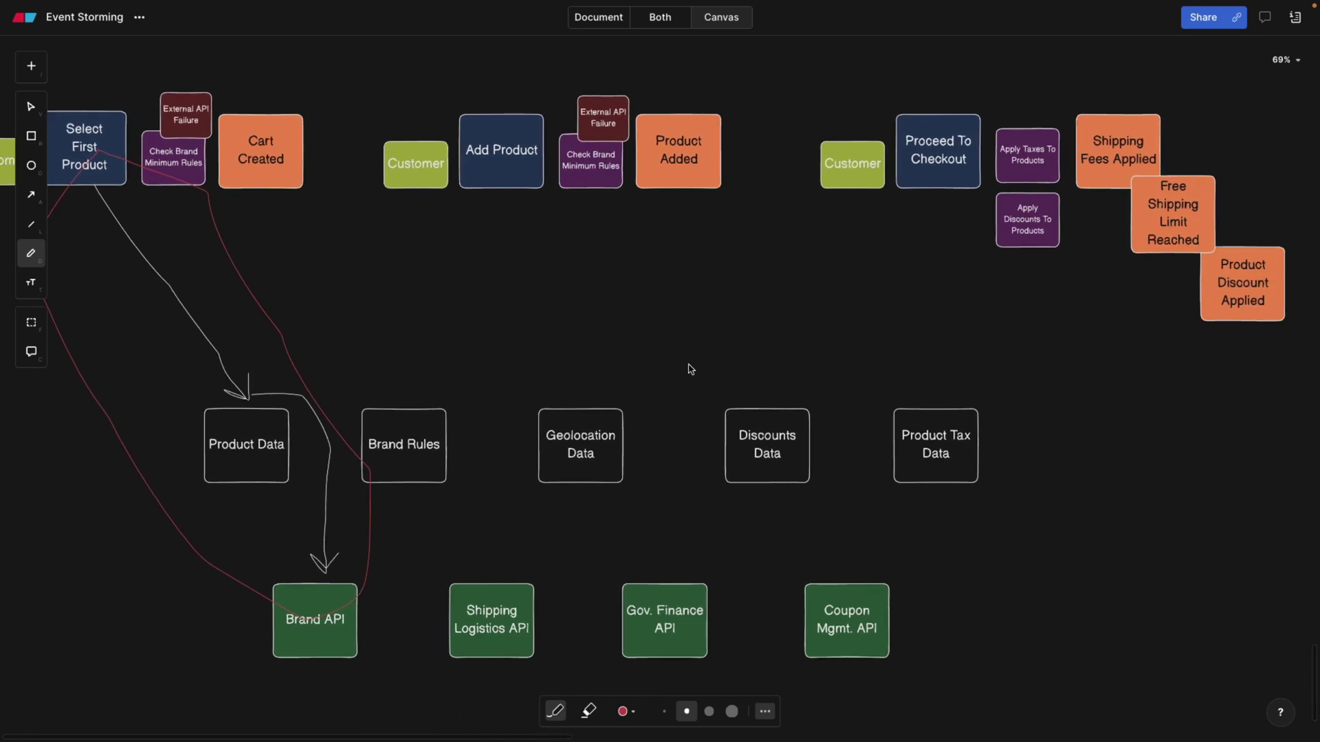
scroll(572, 319, "down", 5)
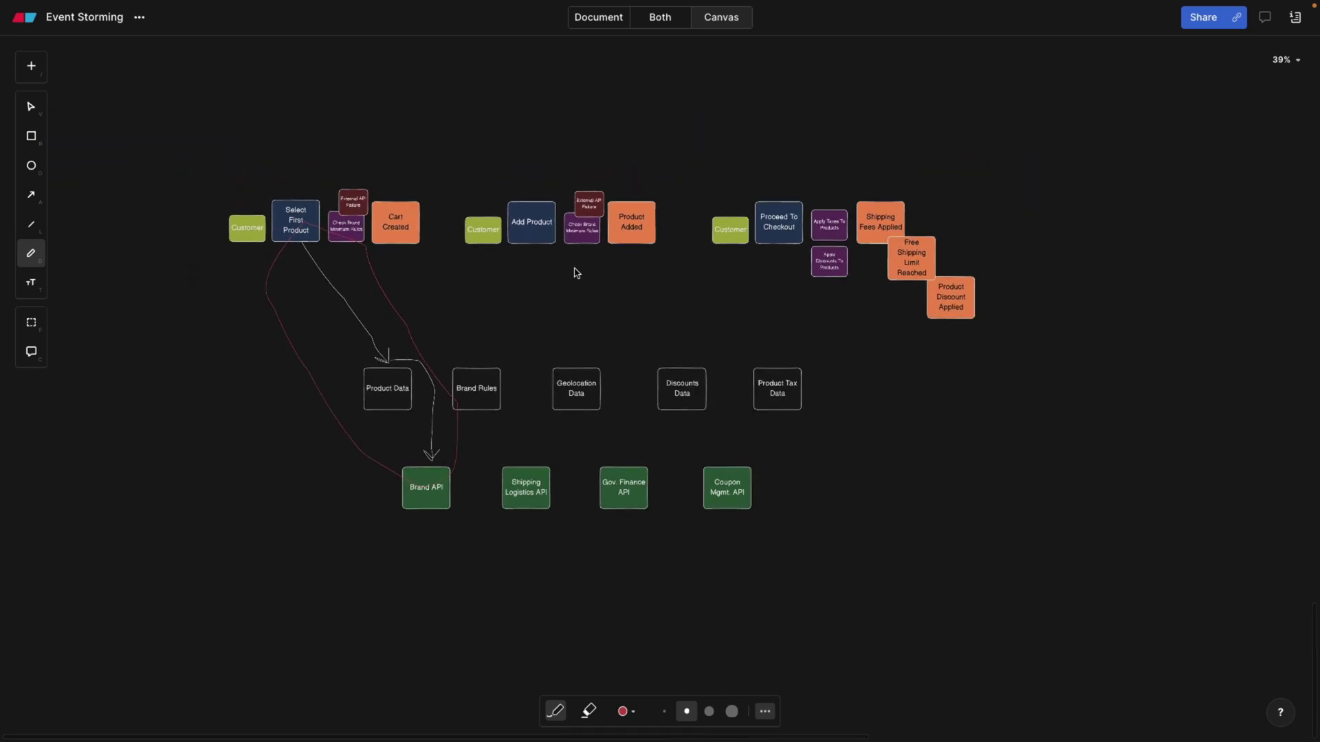
scroll(576, 273, "up", 2)
scroll(358, 237, "up", 1)
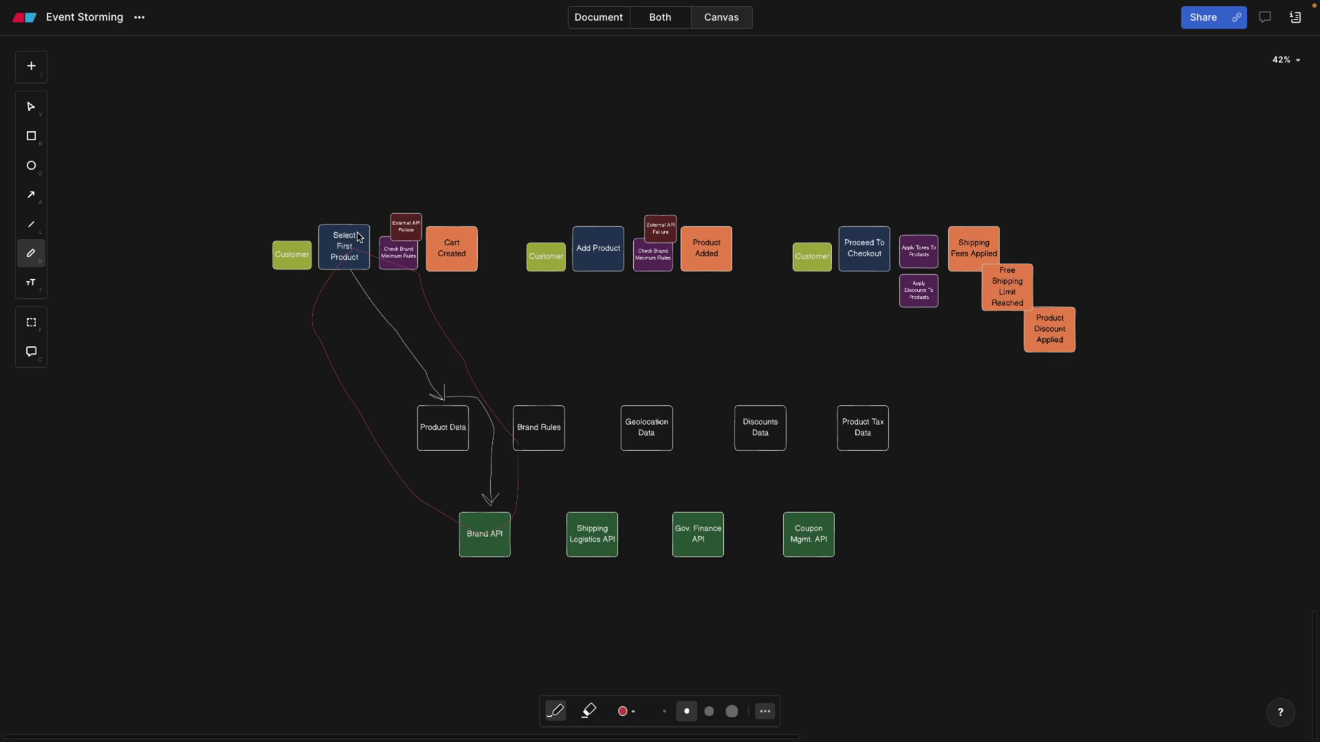
scroll(429, 217, "up", 3)
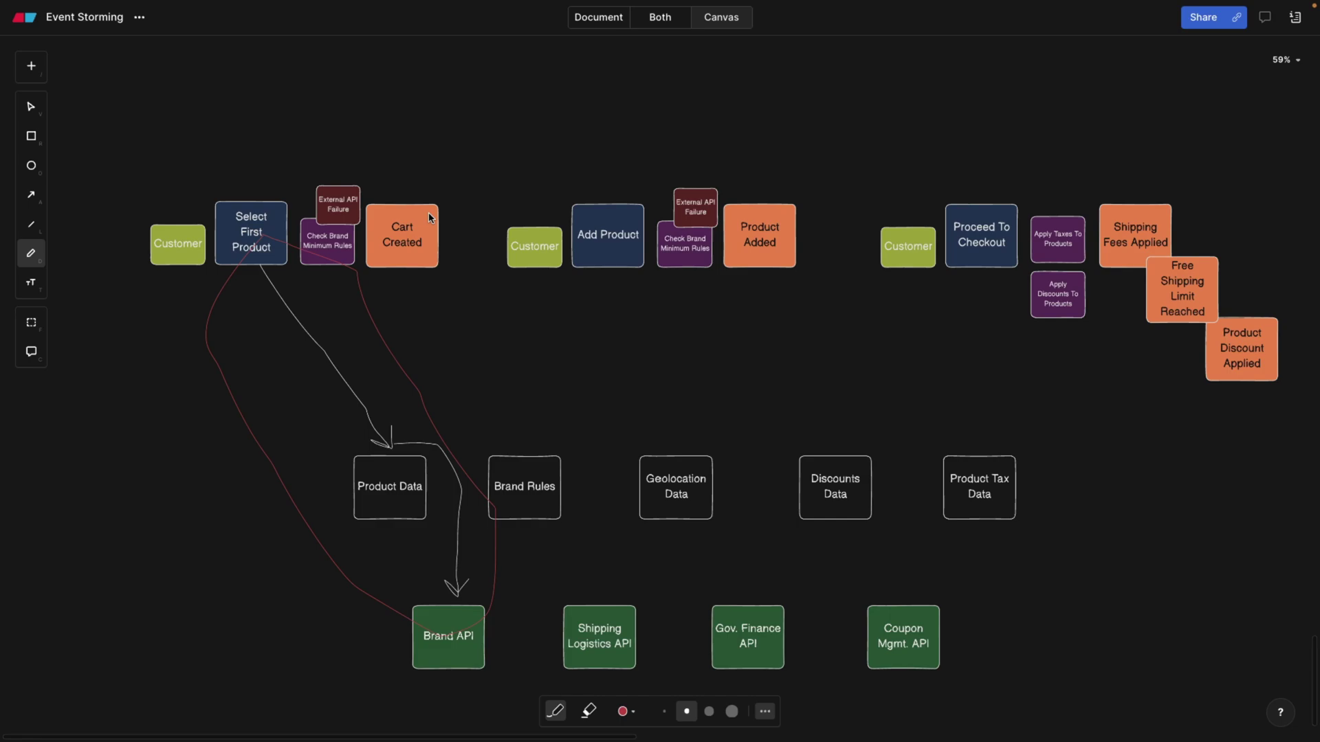
Step: Draw a red arrow pointing into Select First Product
scroll(428, 213, "down", 5)
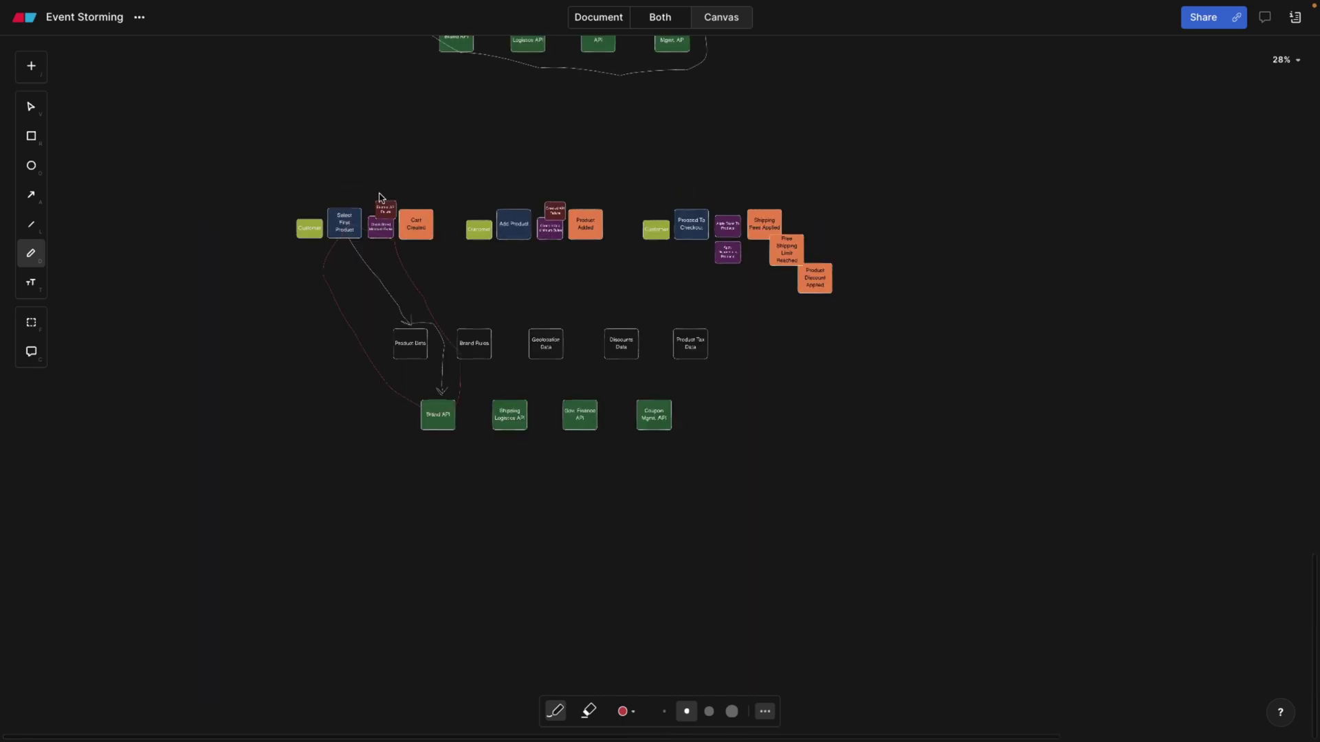
scroll(380, 198, "up", 5)
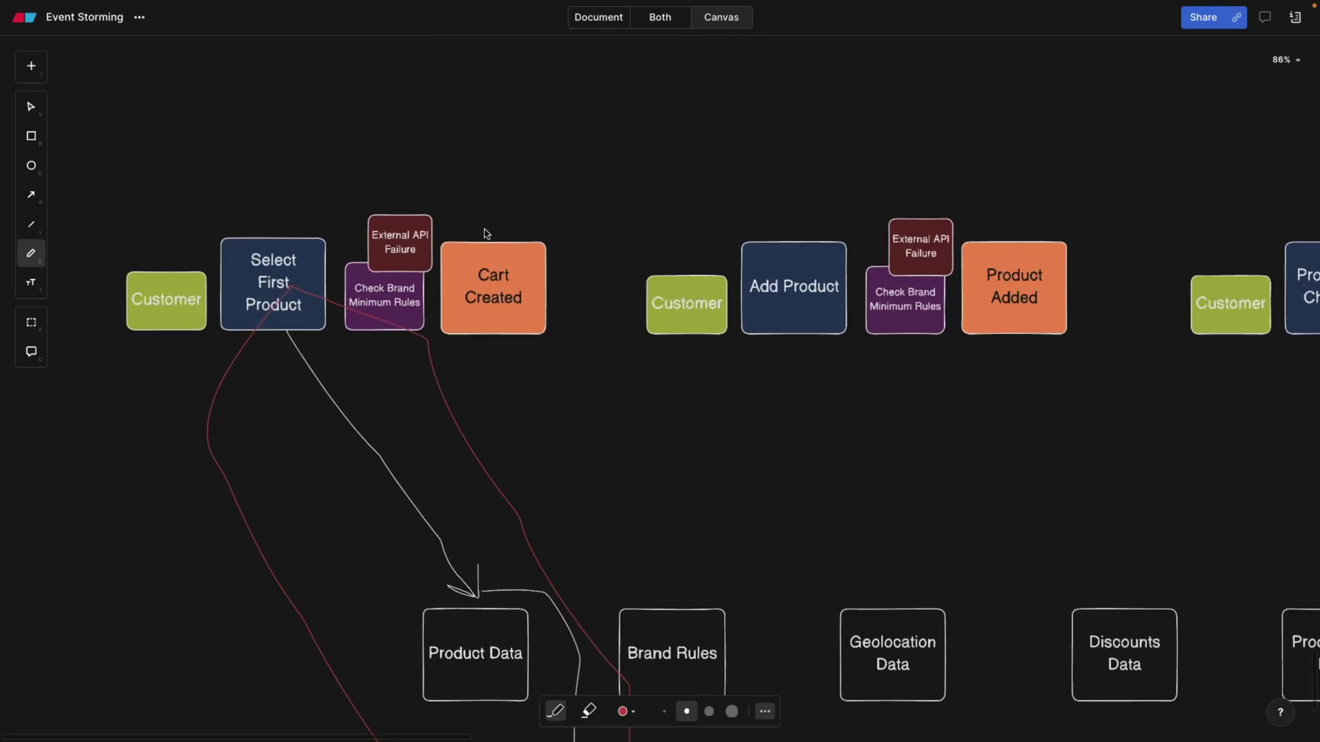
scroll(500, 286, "down", 1)
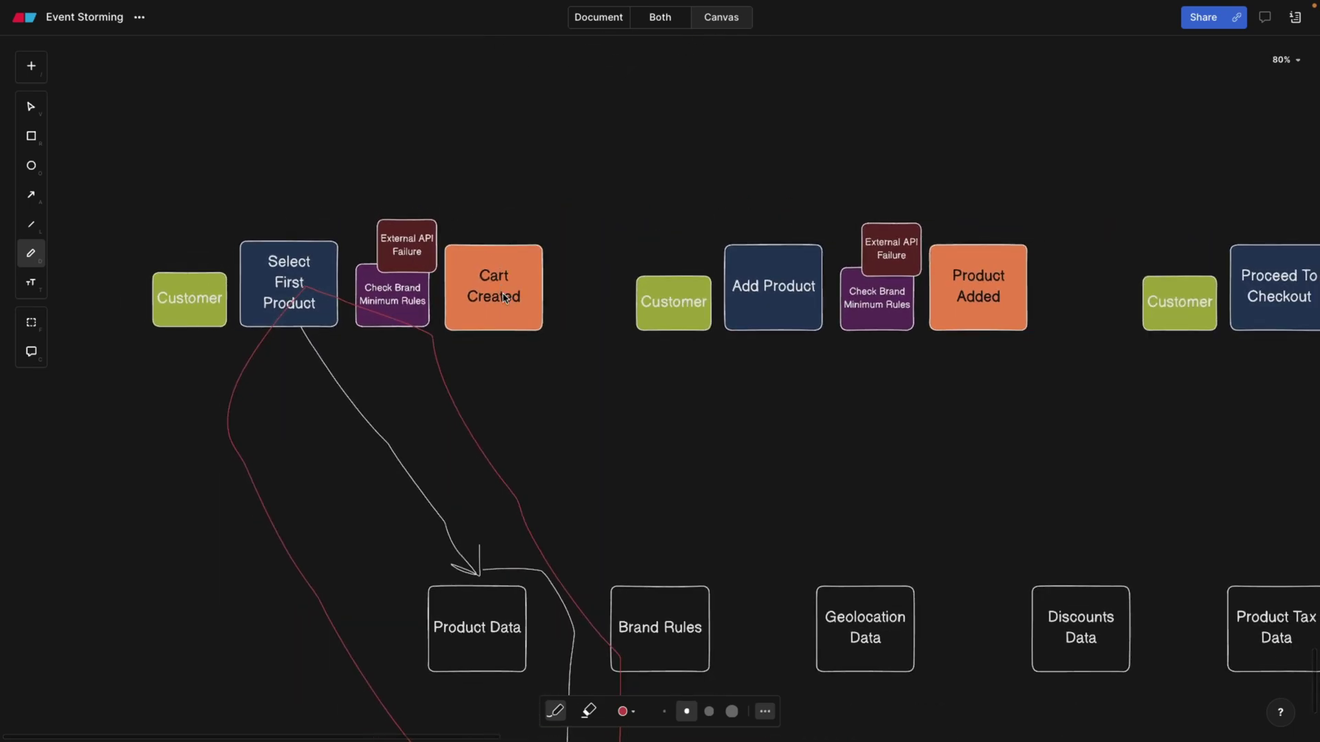
scroll(303, 361, "down", 1)
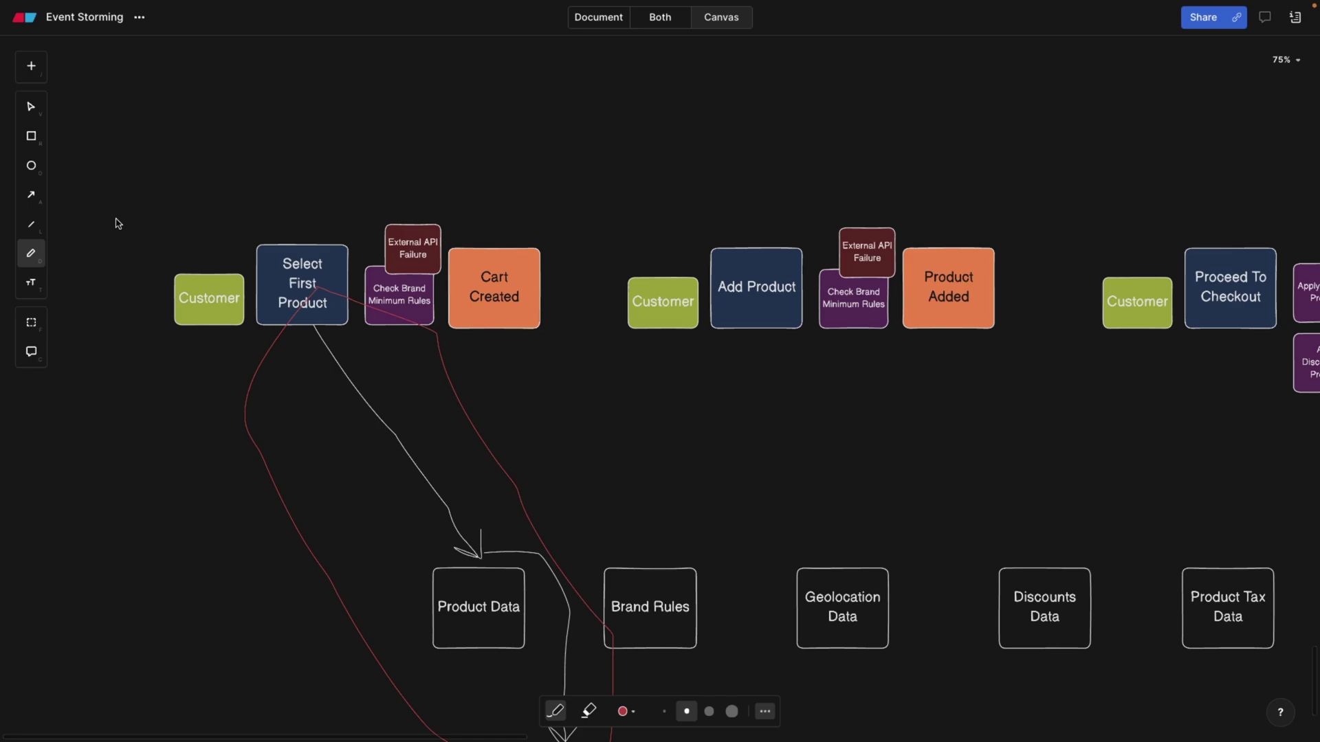
mouse_move(230, 167)
left_mouse_down()
mouse_move(271, 233)
mouse_move(291, 195)
left_mouse_up()
Step: Draw a large red freehand loop around the whole diagram, down to the green API boxes
scroll(267, 178, "down", 4)
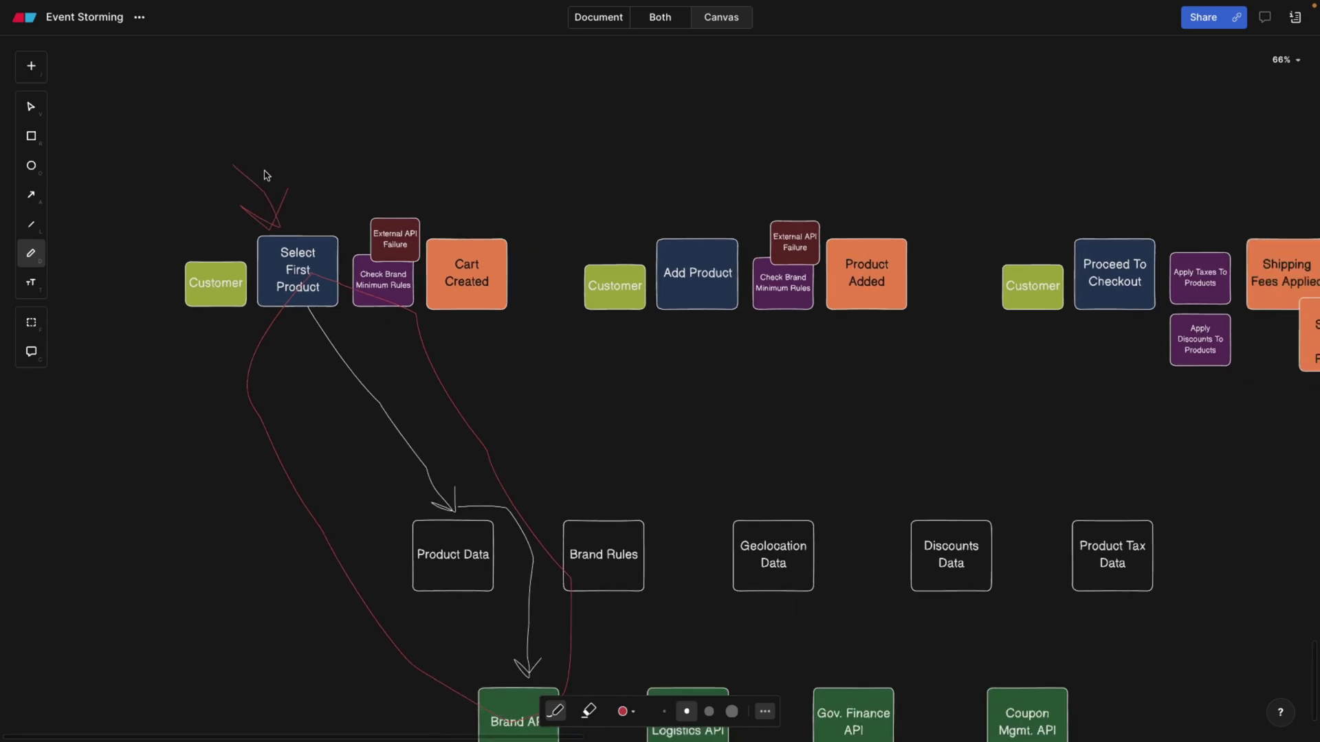
scroll(247, 177, "down", 1)
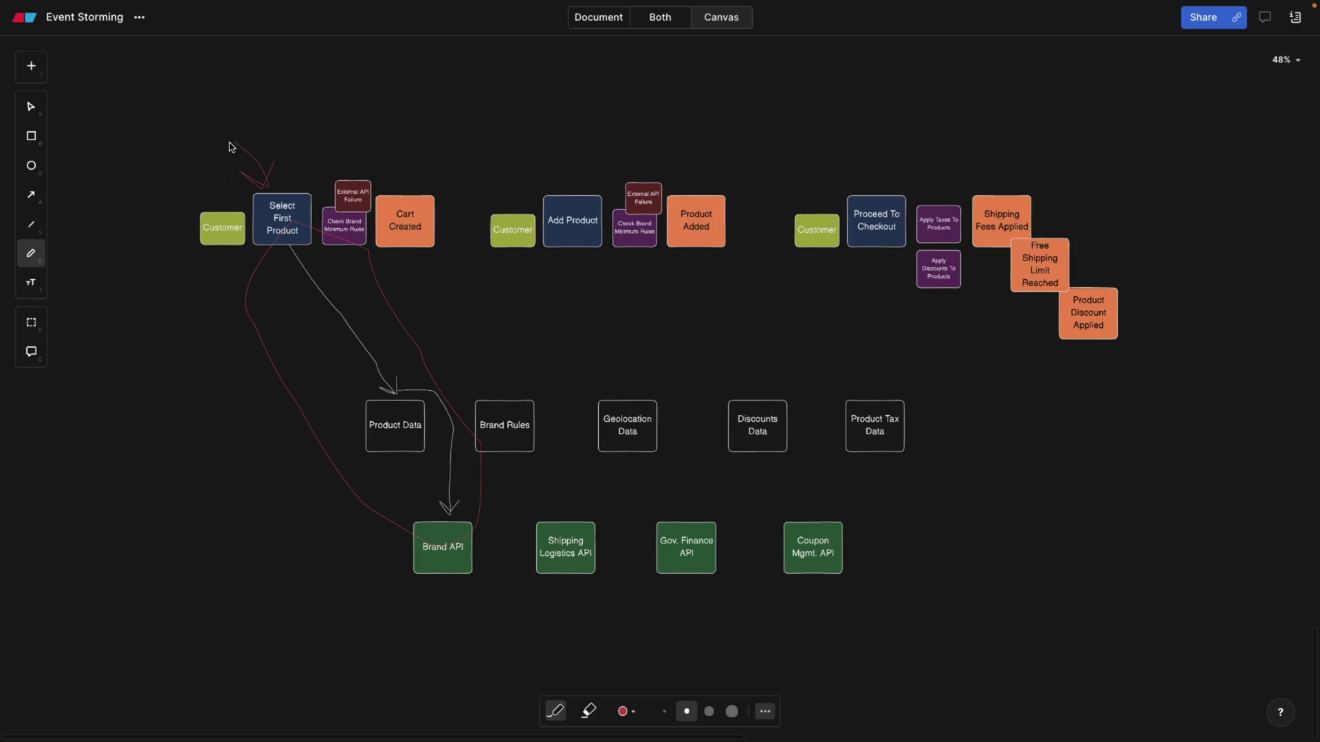
mouse_move(229, 142)
left_mouse_down()
mouse_move(186, 183)
mouse_move(172, 357)
mouse_move(413, 610)
mouse_move(628, 639)
mouse_move(948, 640)
mouse_move(1122, 480)
mouse_move(1138, 268)
mouse_move(1017, 171)
mouse_move(645, 82)
mouse_move(335, 112)
mouse_move(247, 127)
mouse_move(222, 147)
left_mouse_up()
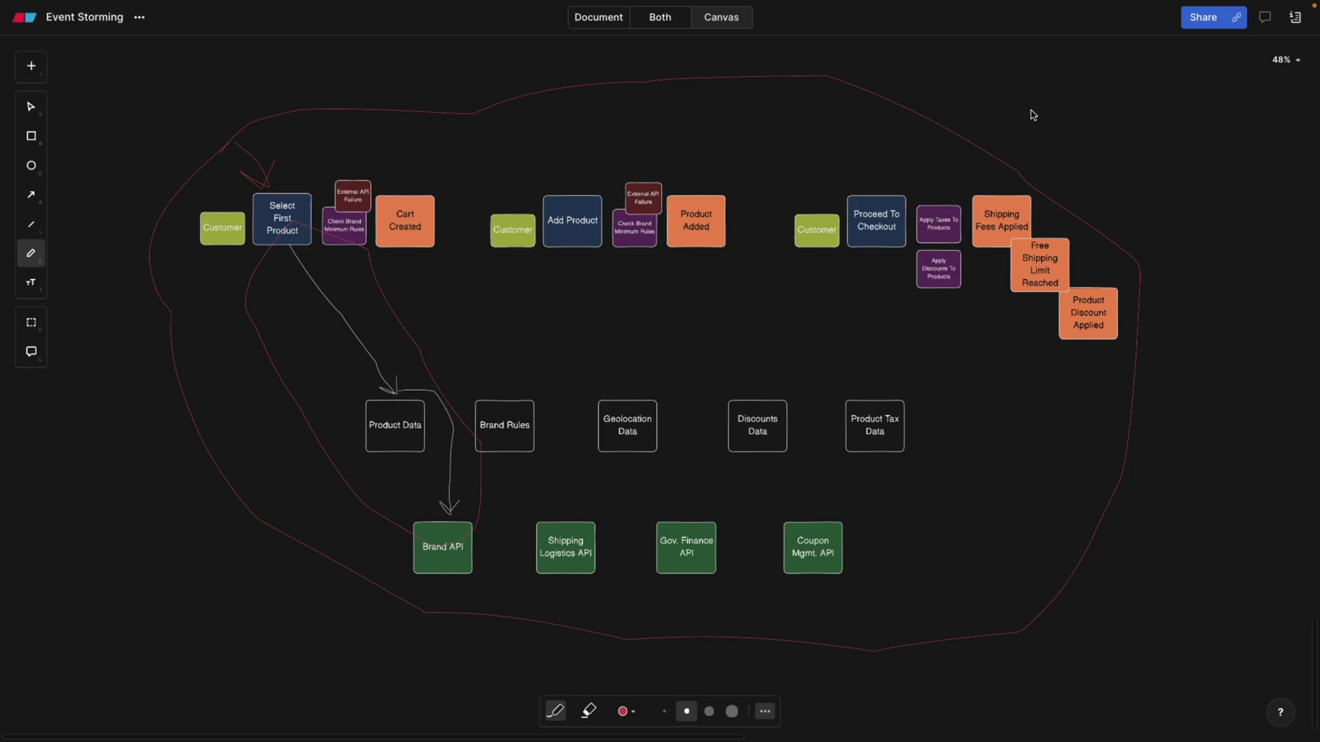
Step: On the first diagram, circle Product Data and Brand API in red and add a red arrow onto Product Data
scroll(1032, 115, "down", 10)
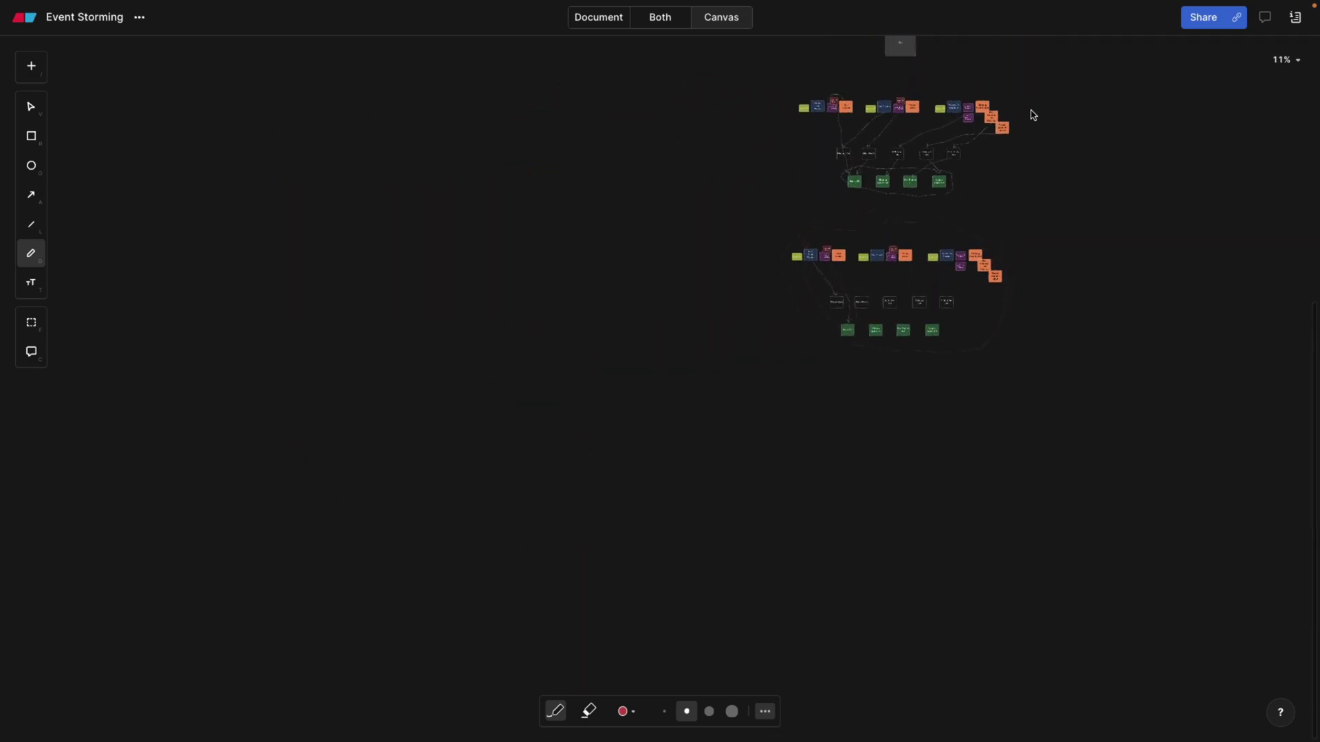
scroll(922, 208, "up", 10)
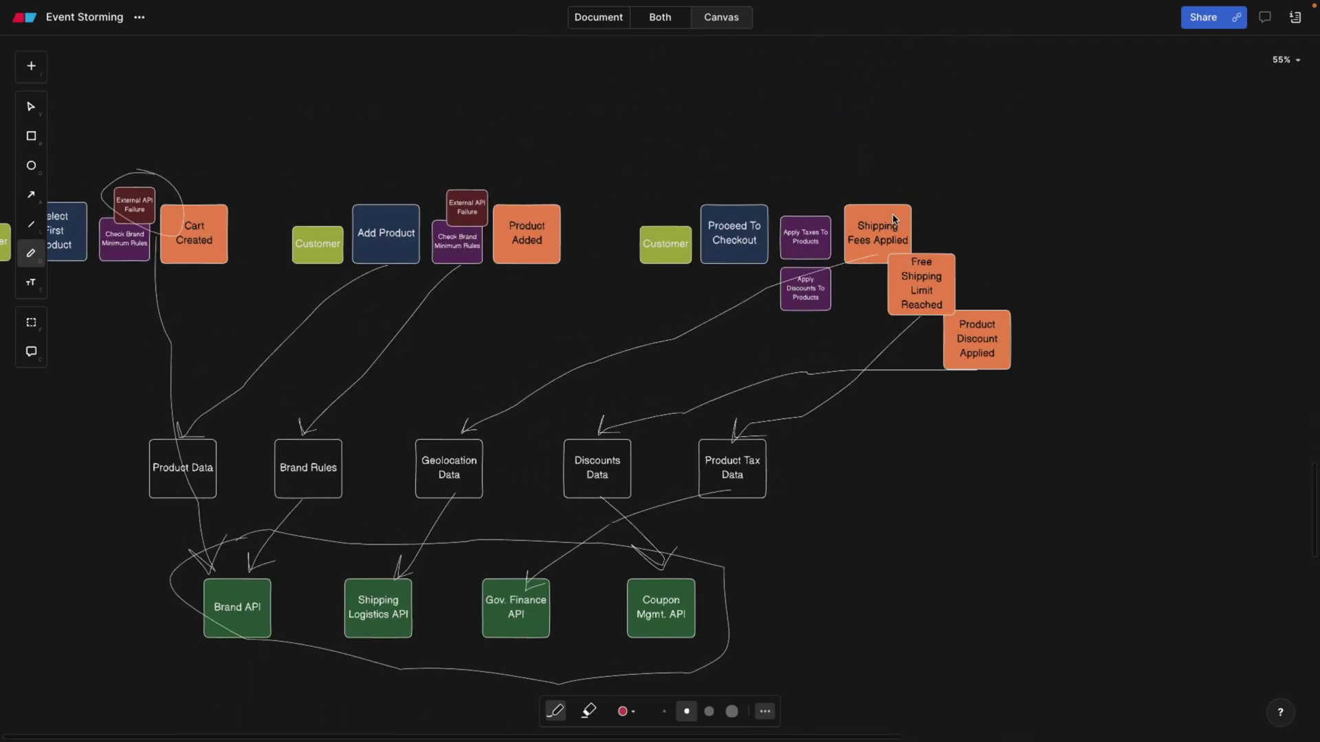
scroll(699, 285, "left", 3)
scroll(699, 286, "down", 2)
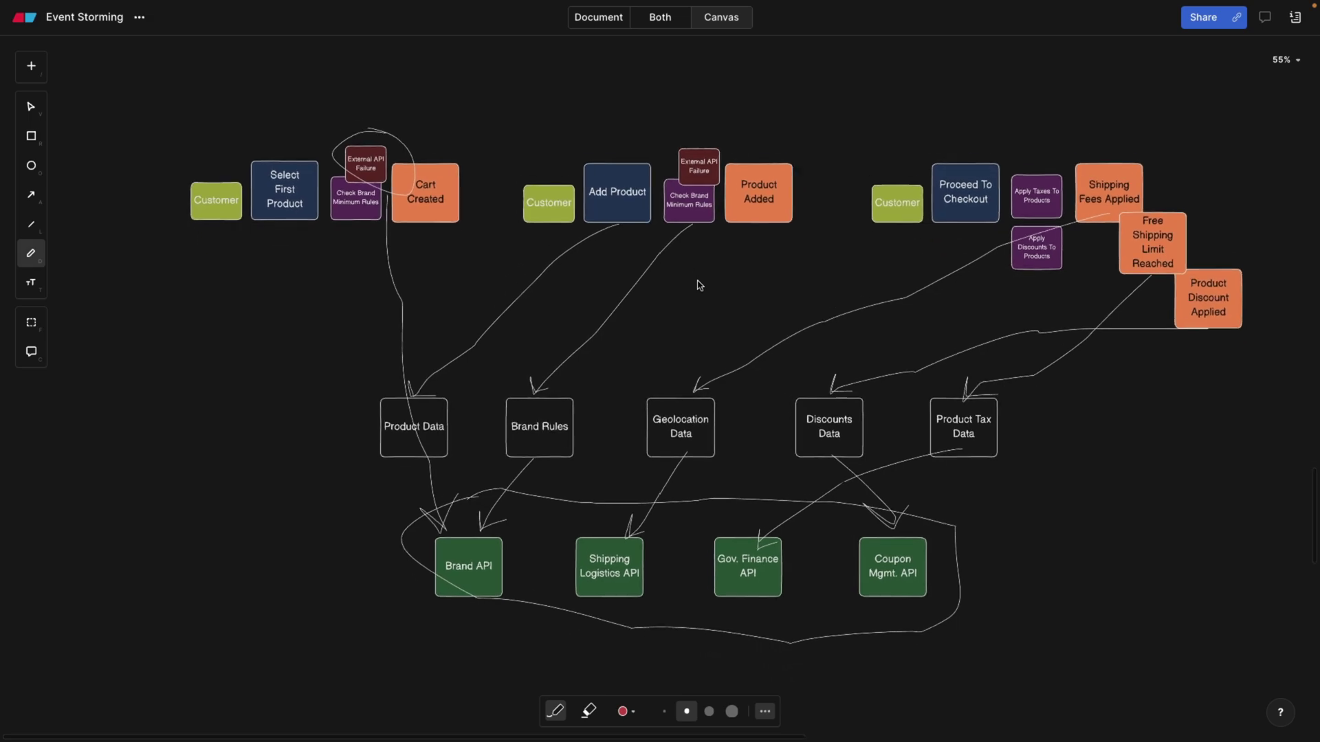
left_click_drag(426, 357, 447, 358)
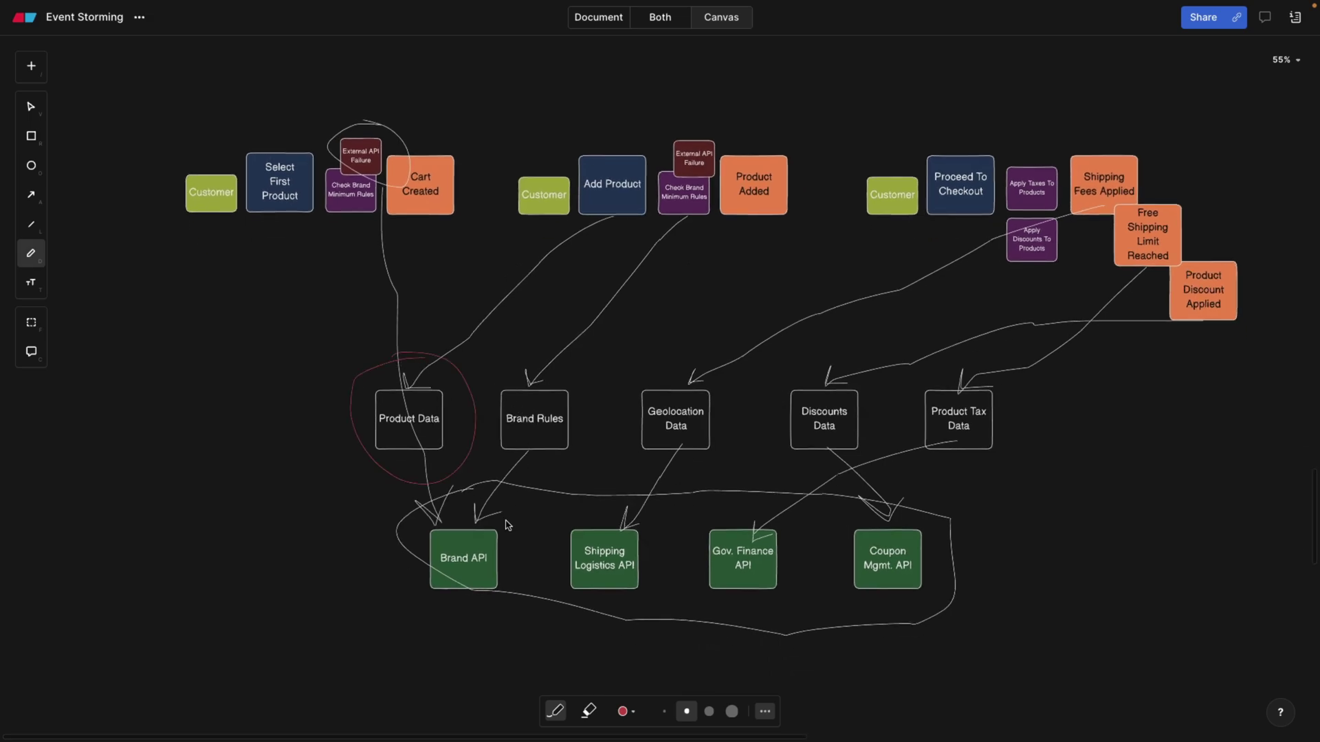
mouse_move(485, 516)
left_mouse_down()
mouse_move(480, 608)
mouse_move(496, 510)
left_mouse_up()
mouse_move(453, 291)
left_mouse_down()
mouse_move(448, 315)
mouse_move(430, 318)
mouse_move(443, 354)
left_mouse_up()
Step: Circle Cart Created in red, then loop Free Shipping Limit Reached and Product Discount Applied together
mouse_move(464, 164)
left_mouse_down()
mouse_move(374, 180)
mouse_move(463, 143)
mouse_move(446, 141)
left_mouse_up()
mouse_move(1077, 196)
left_mouse_down()
mouse_move(1196, 227)
mouse_move(1117, 212)
left_mouse_up()
scroll(839, 312, "right", 2)
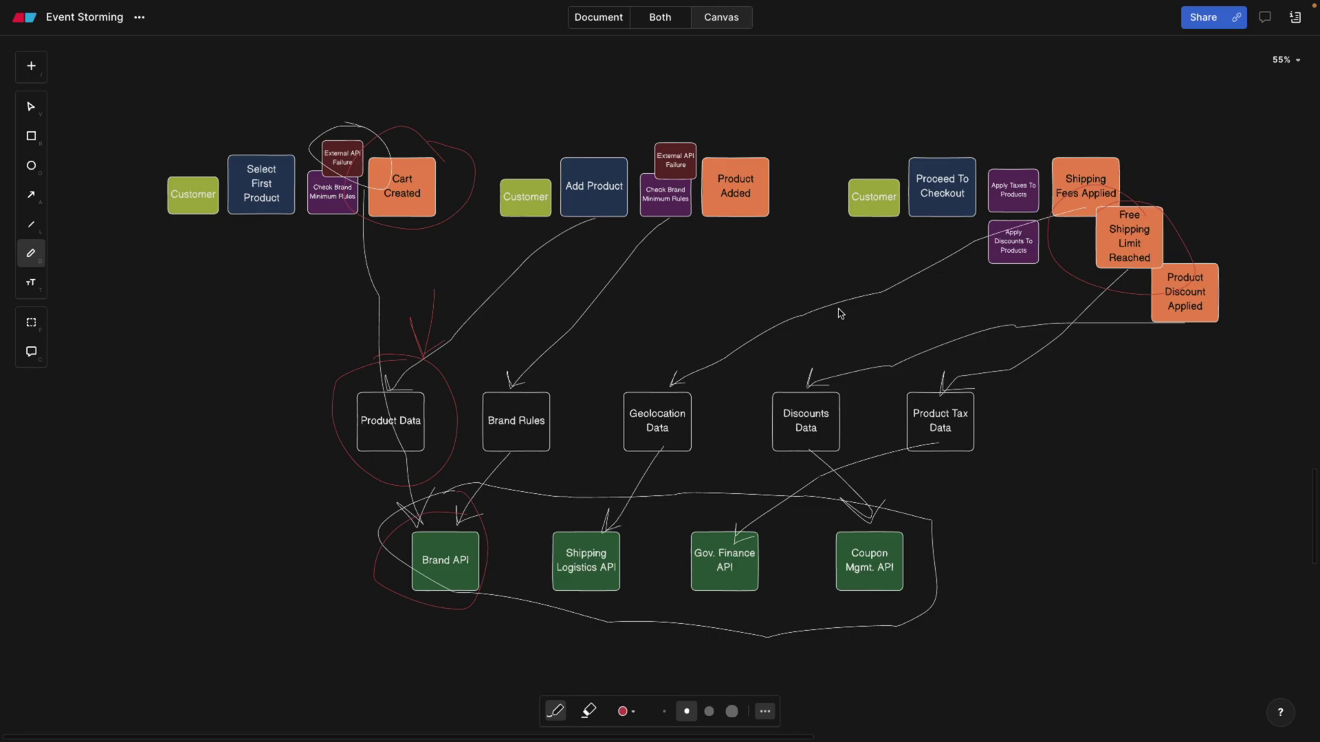
scroll(839, 313, "right", 4)
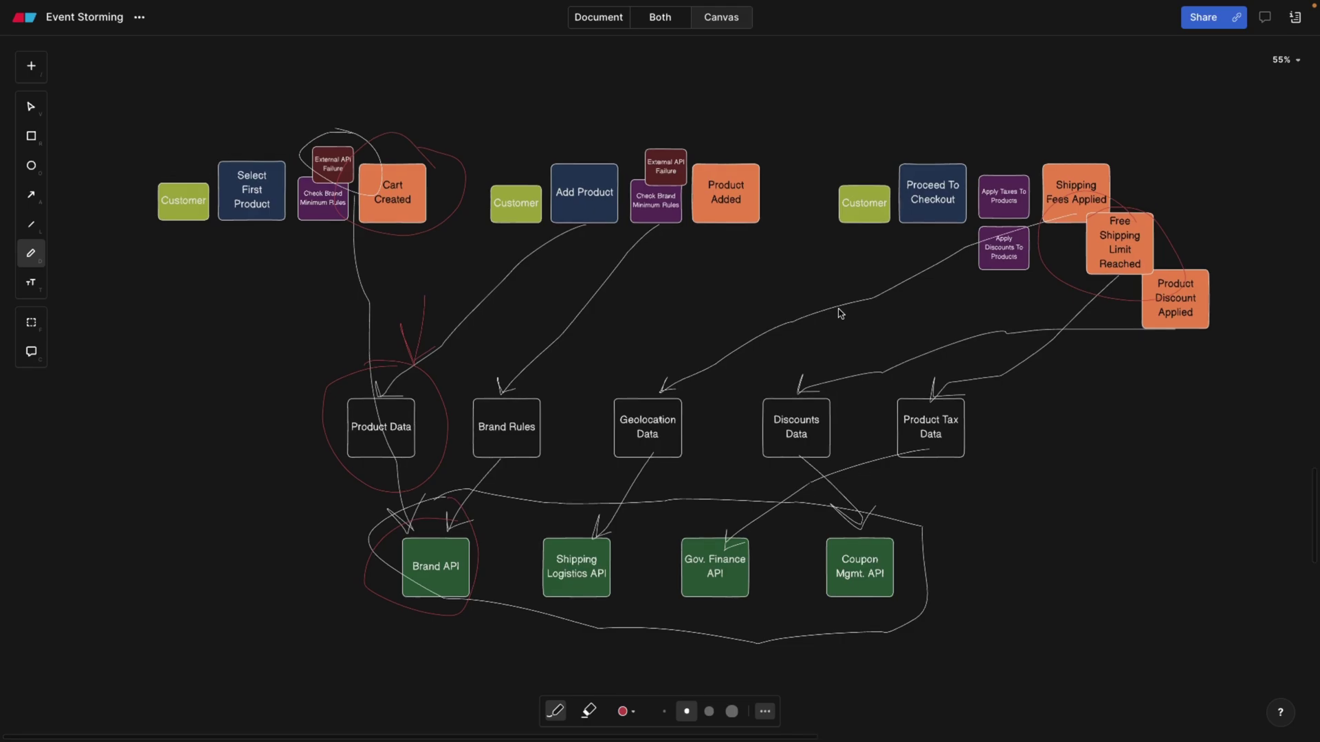